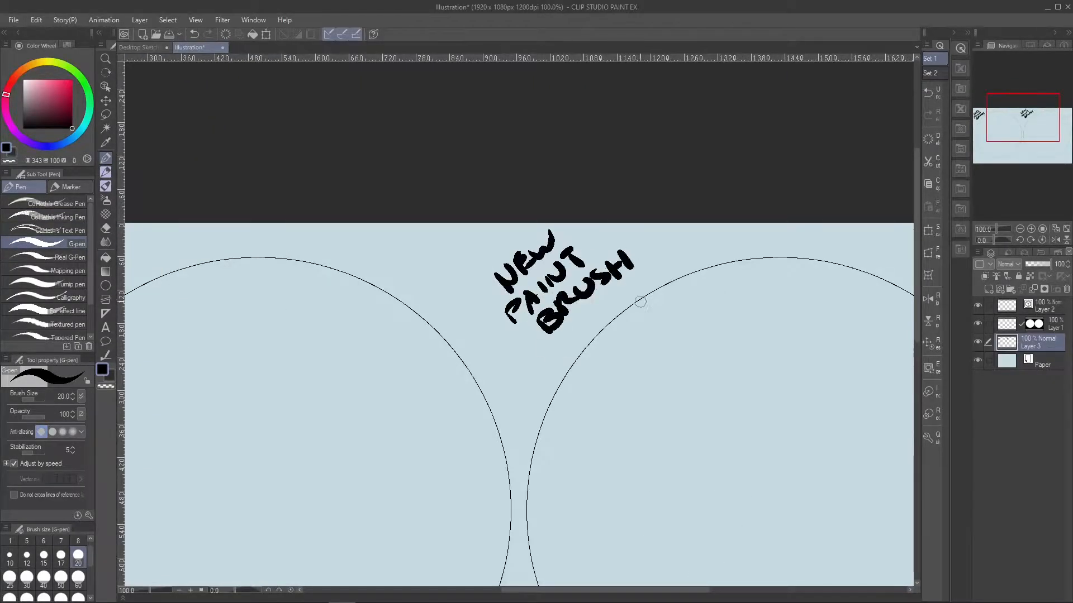
Auto-select the area outside both circles on the line layer and invert the selection.
scroll(640, 302, down, 1)
click(1010, 325)
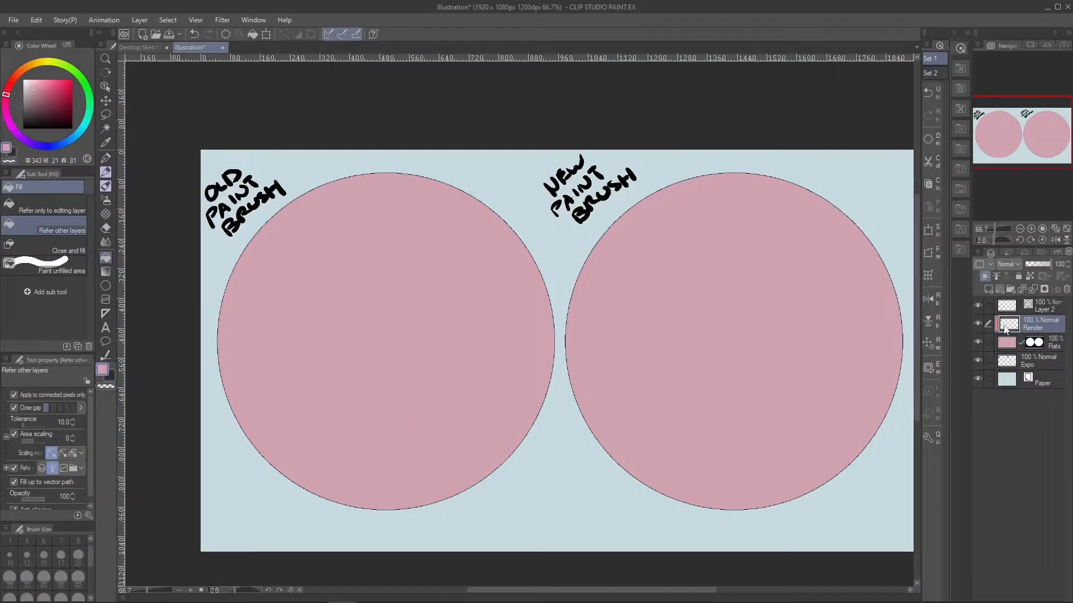
click(1020, 301)
key(w)
click(560, 512)
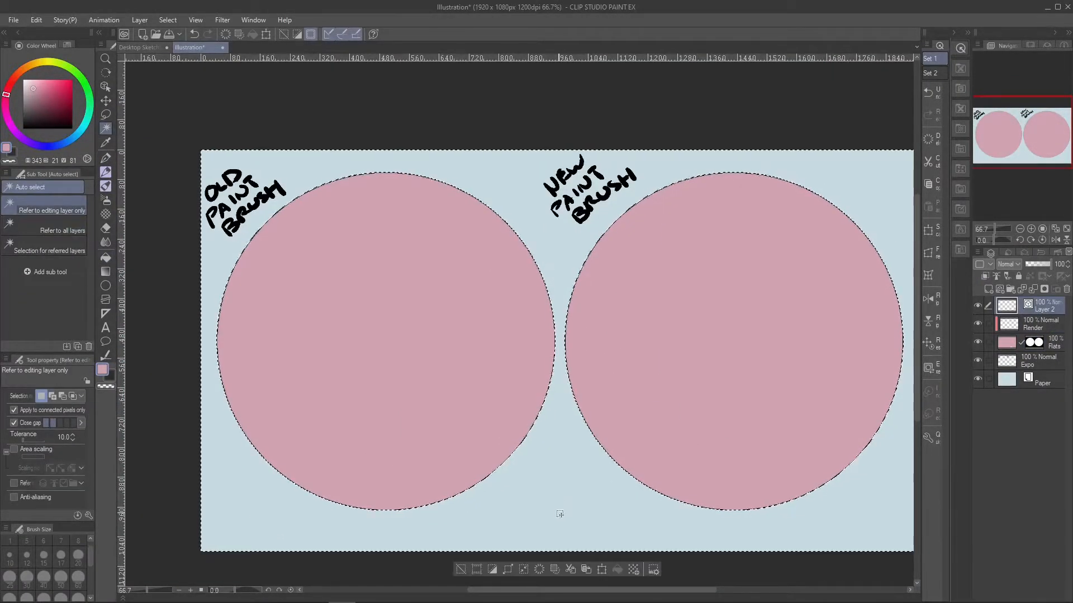
click(493, 570)
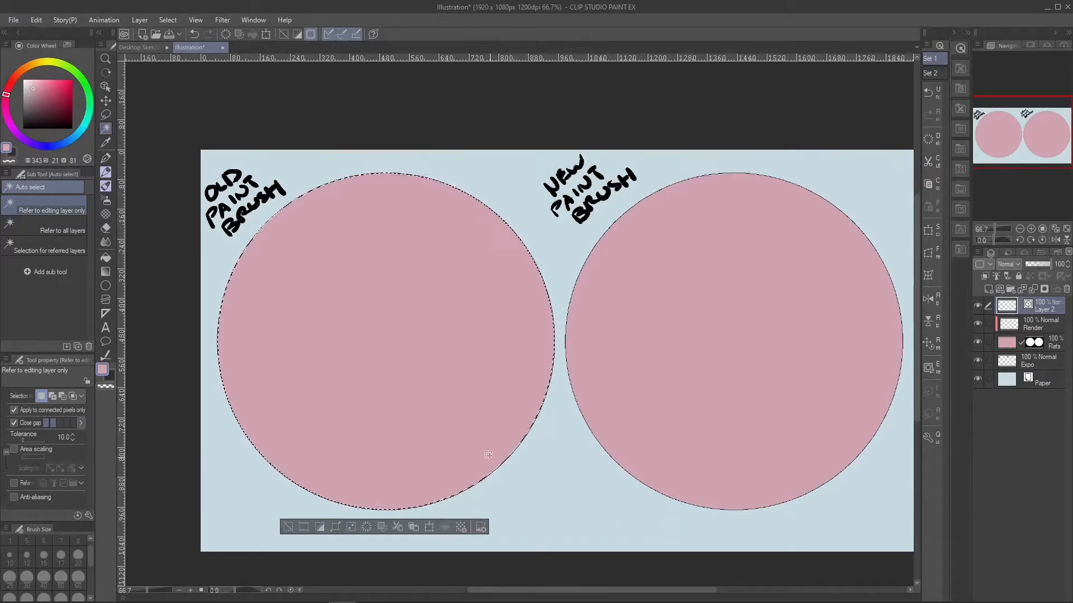
Clear the circle selection and make the Render layer active.
key(ctrl+plus)
key(ctrl+plus)
key(ctrl+plus)
key(alt+o)
click(565, 355)
key(ctrl+d)
key(ctrl+minus)
key(ctrl+minus)
key(ctrl+minus)
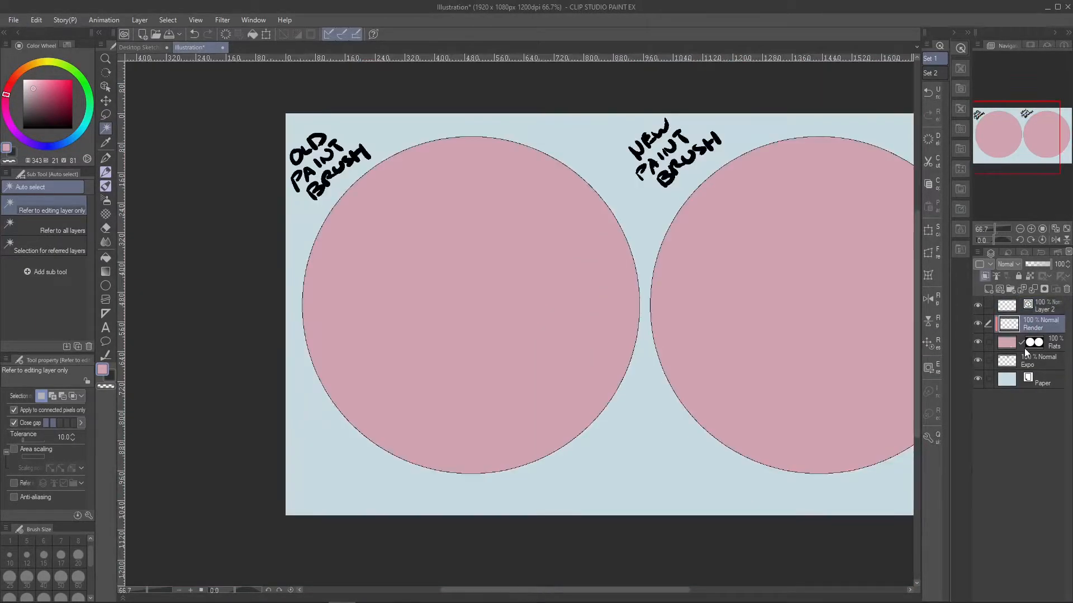
Paint a dark red shadow around the lower-left side of the old-brush circle with CoHeth's Prim Brush.
click(106, 186)
click(54, 104)
mouse_move(360, 213)
mouse_down()
mouse_move(402, 436)
mouse_move(501, 448)
mouse_move(569, 339)
mouse_up()
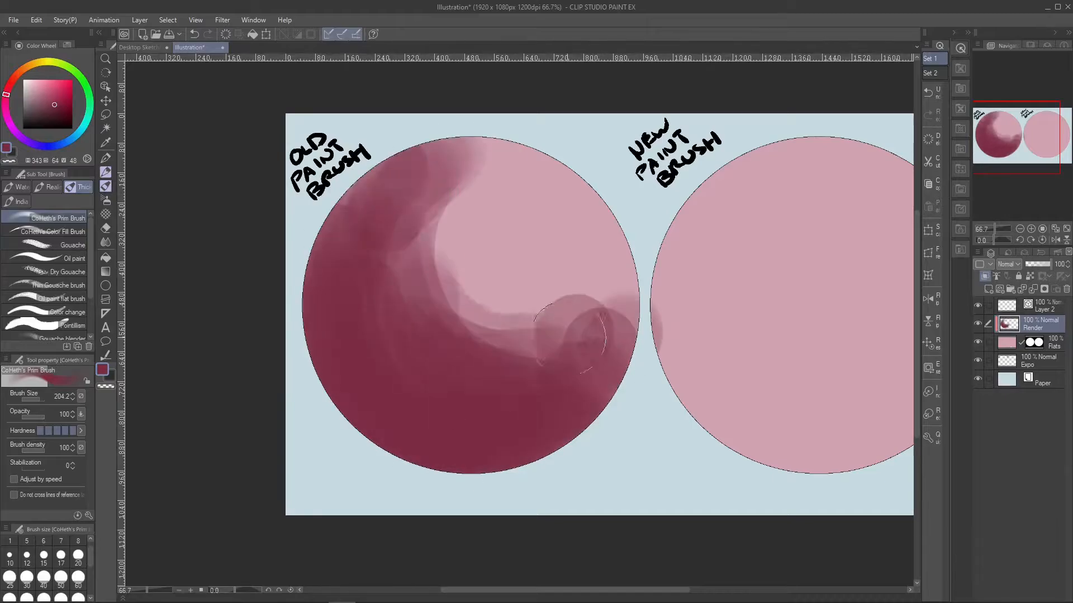
click(63, 114)
mouse_move(335, 268)
mouse_down()
mouse_move(539, 414)
mouse_move(609, 358)
mouse_up()
Sample midtones from the left sphere and paint them over the edge between shadow and lit area.
right_click(488, 172)
mouse_move(488, 172)
mouse_down()
mouse_move(479, 402)
mouse_move(508, 304)
mouse_move(359, 400)
mouse_move(581, 385)
mouse_up()
right_click(514, 245)
right_click(369, 386)
right_click(502, 357)
mouse_move(402, 268)
mouse_down()
mouse_move(594, 352)
mouse_move(508, 165)
mouse_move(457, 190)
mouse_up()
Soften the left sphere's lower and left shadow bands with further sampled tones.
right_click(536, 302)
right_click(551, 403)
mouse_move(542, 376)
mouse_down()
mouse_move(512, 376)
mouse_move(576, 404)
mouse_move(497, 424)
mouse_move(522, 437)
mouse_move(422, 204)
mouse_up()
right_click(536, 385)
right_click(422, 204)
right_click(363, 336)
drag(364, 335, 526, 391)
Smooth the shading transitions on the left sphere with the Blend tool.
click(106, 243)
drag(606, 330, 408, 291)
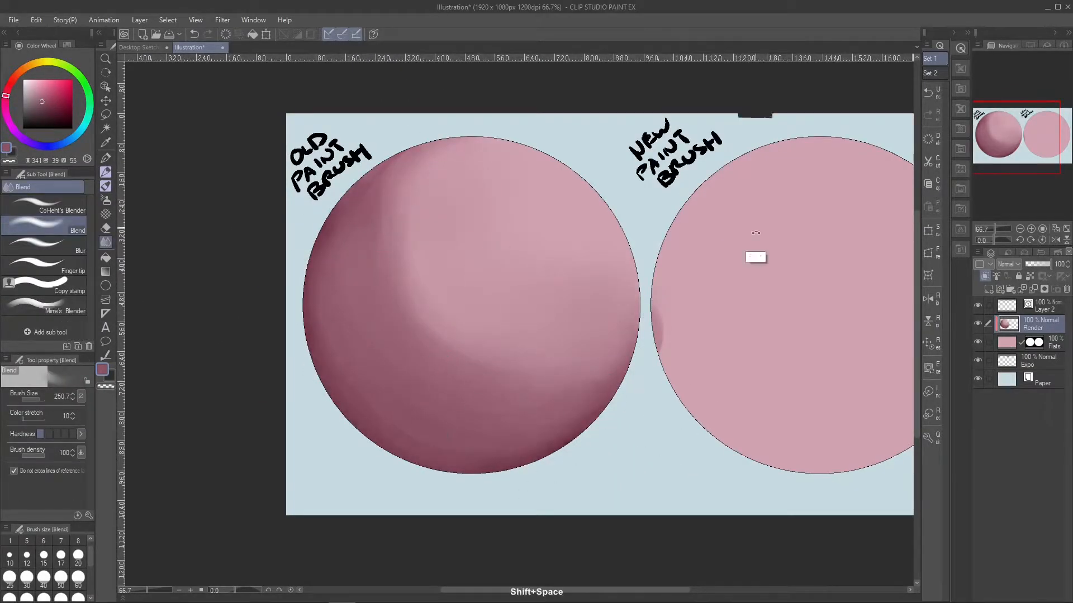
mouse_move(578, 357)
mouse_down()
mouse_move(454, 220)
mouse_move(551, 246)
mouse_up()
Paint a soft light pink highlight on the upper right of the left sphere with CoHeth's Prim Brush.
click(106, 186)
right_click(501, 304)
mouse_move(501, 304)
mouse_down()
mouse_move(565, 268)
mouse_move(523, 231)
mouse_up()
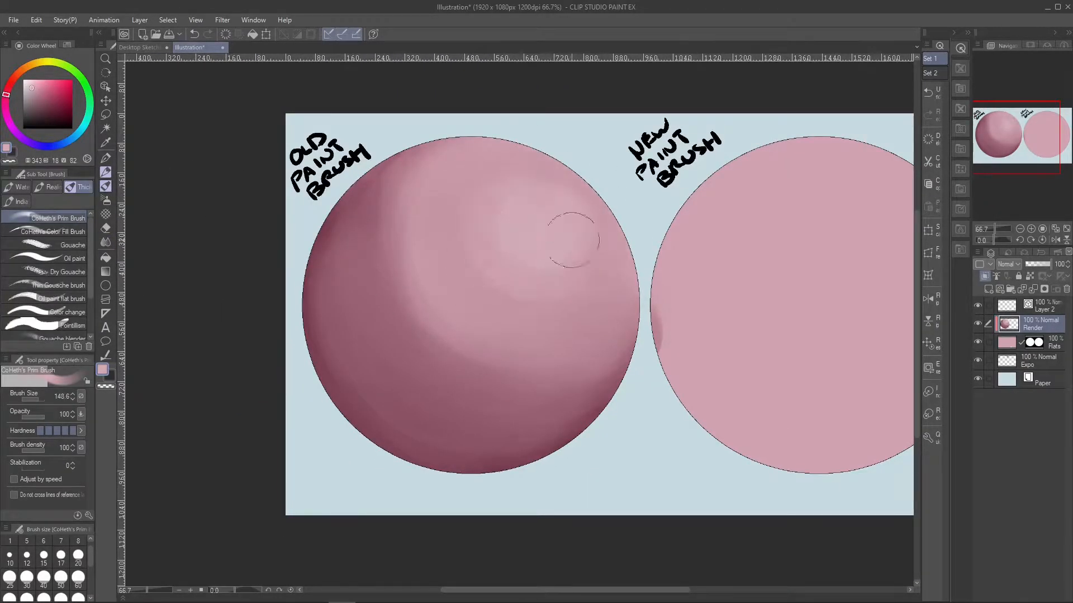
drag(768, 354, 728, 350)
Sample shadow tones and rebuild the curved shadow bands along the left and lower side of the left sphere.
right_click(427, 250)
mouse_move(427, 249)
mouse_down()
mouse_move(359, 307)
mouse_move(311, 204)
mouse_up()
right_click(359, 307)
right_click(296, 357)
drag(536, 413, 316, 187)
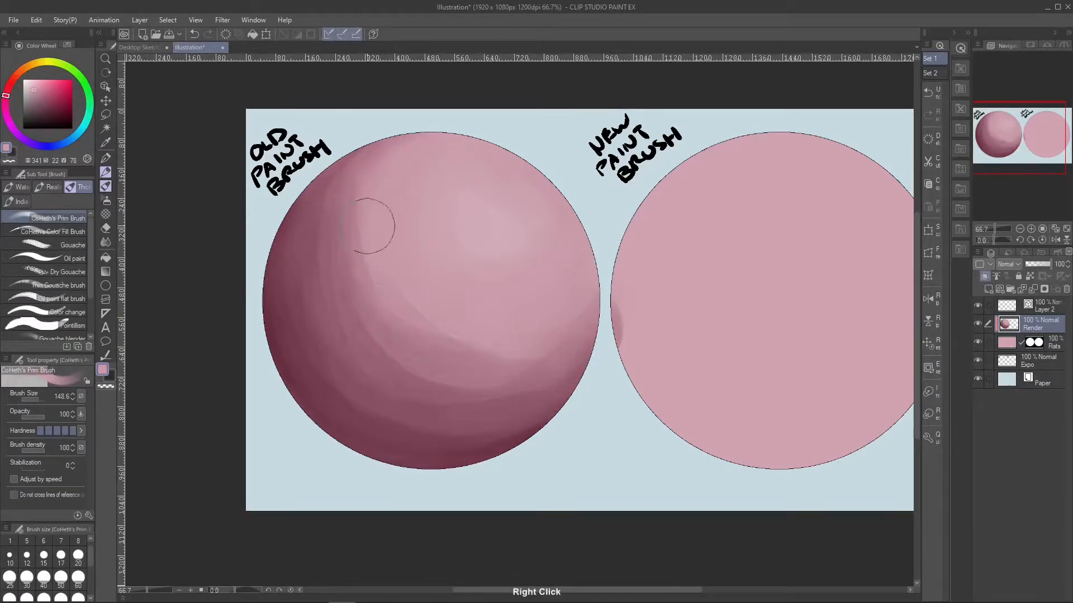
Add a small bright highlight and a reflected-light rim along the lower-right edge of the left sphere with a smaller brush.
scroll(465, 181, down, 2)
right_click(551, 221)
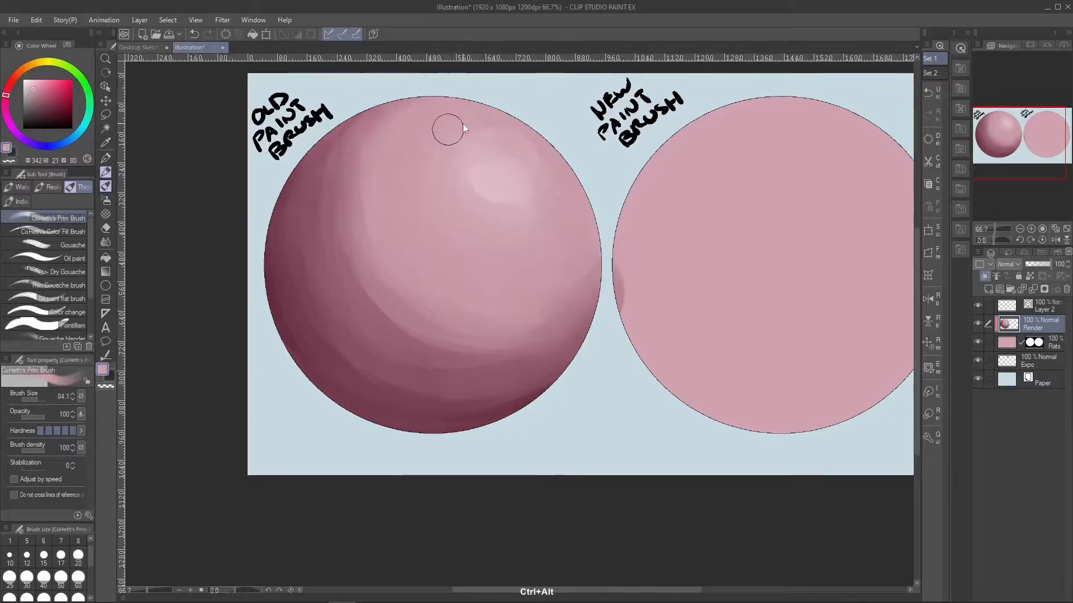
drag(349, 460, 532, 536)
mouse_move(555, 463)
mouse_down()
mouse_move(560, 273)
mouse_move(613, 383)
mouse_move(631, 330)
mouse_up()
drag(631, 411, 489, 509)
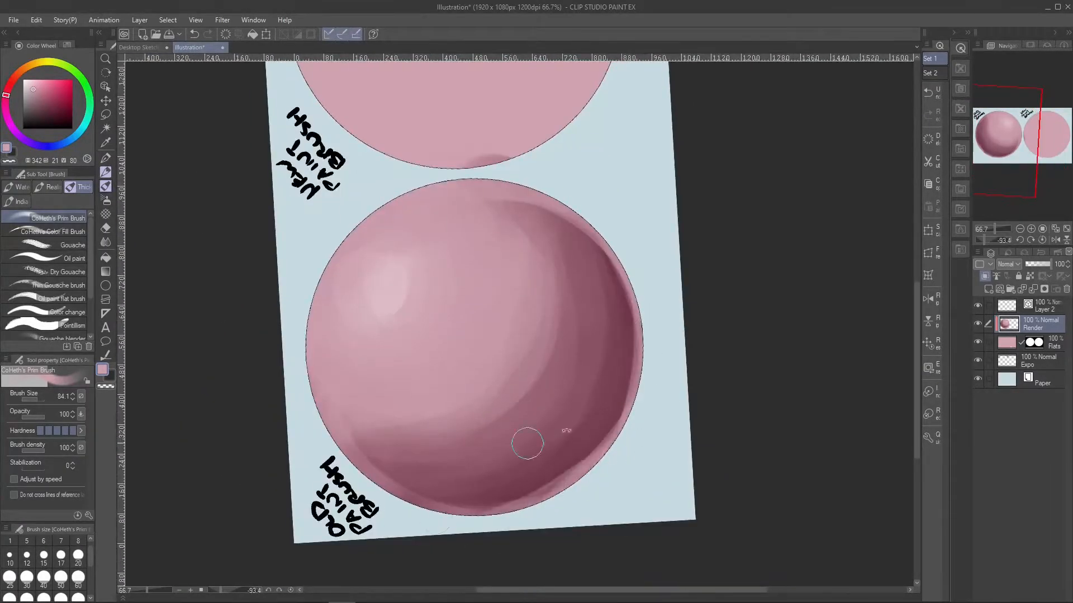
Refine the shadow and soften the highlight on the left sphere with sampled tones, finishing with the canvas upright.
drag(527, 443, 418, 262)
right_click(403, 172)
drag(379, 207, 367, 262)
mouse_move(433, 386)
mouse_down()
mouse_move(412, 326)
mouse_move(432, 384)
mouse_up()
double_click(639, 363)
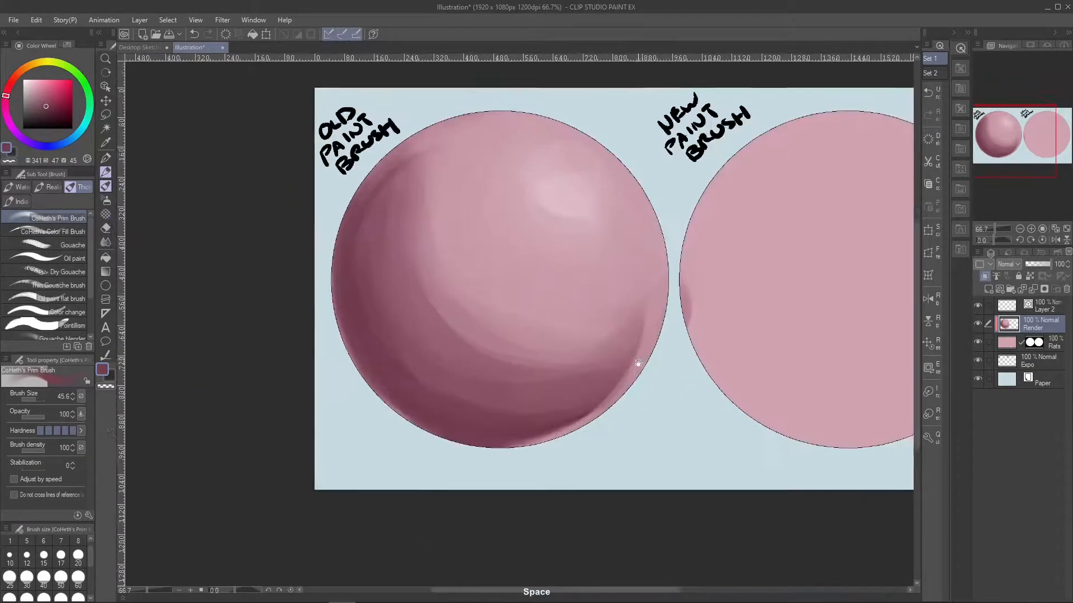
drag(639, 364, 641, 394)
Rework the shadow on the left side of the left sphere with sampled dark and mid tones.
drag(407, 206, 461, 171)
right_click(438, 227)
drag(384, 323, 410, 379)
right_click(366, 346)
mouse_move(411, 207)
mouse_down()
mouse_move(369, 330)
mouse_move(413, 218)
mouse_up()
Paint light pink over the left sphere's midtones, narrowing the shadow towards the edge, and undo the last stroke.
scroll(224, 346, down, 2)
right_click(341, 324)
drag(312, 291, 335, 369)
drag(317, 420, 298, 345)
double_click(338, 217)
drag(379, 391, 437, 342)
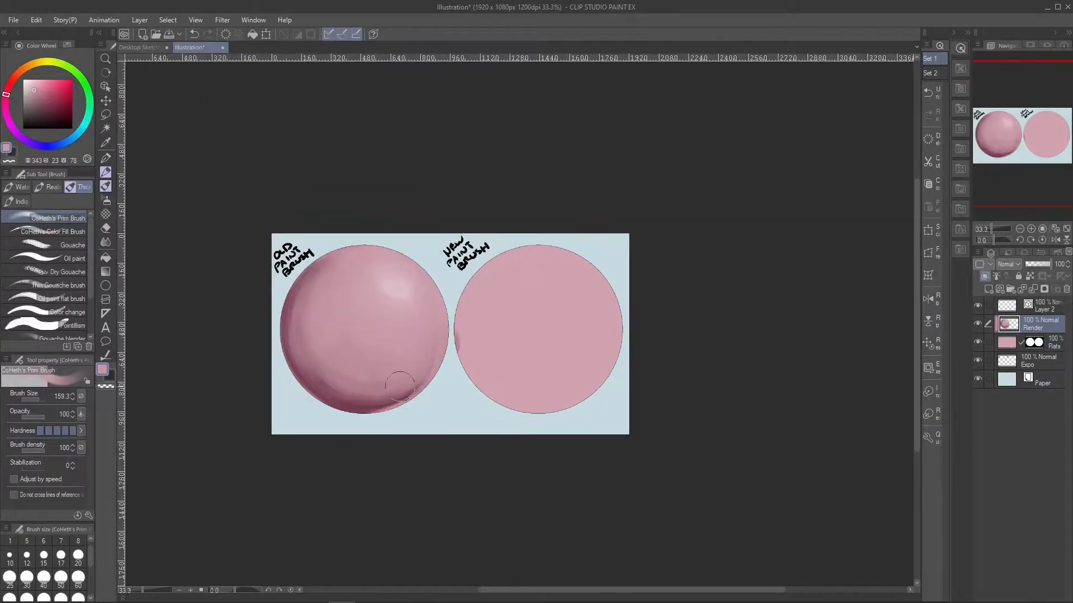
key(ctrl+plus)
key(ctrl+z)
Repaint the lower midtone of the left sphere with a sampled pink and go over it with the Blend tool.
drag(363, 411, 485, 335)
right_click(378, 240)
key(ctrl+plus)
key(ctrl+minus)
key(ctrl+minus)
key(j)
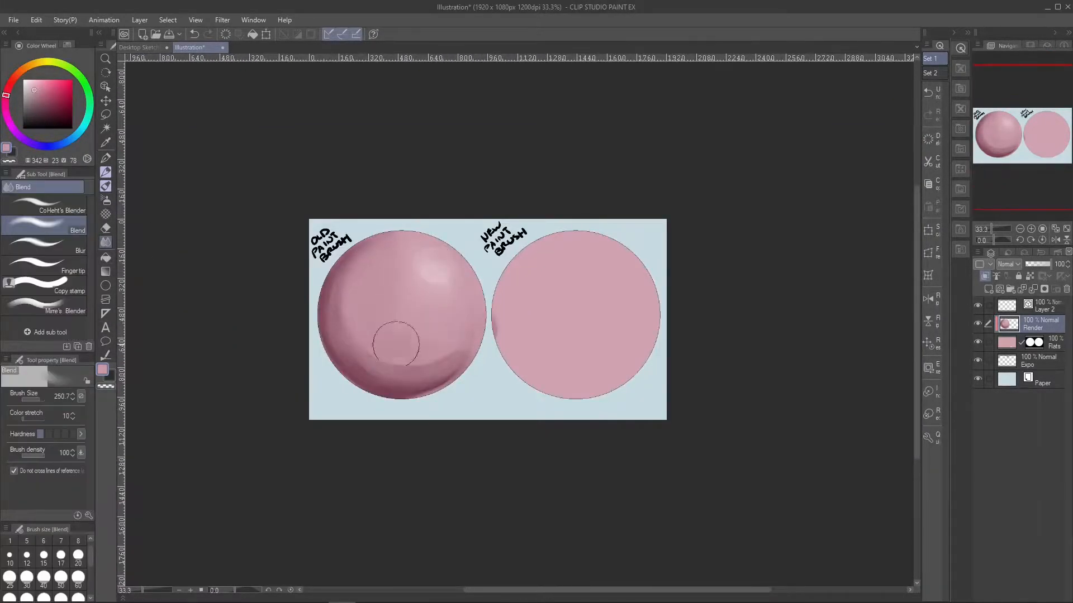
scroll(461, 374, up, 1)
right_click(406, 404)
Glaze a more saturated dark red over the left and lower shadow of the left sphere with a large Prim Brush.
click(105, 186)
click(62, 110)
drag(282, 235, 350, 390)
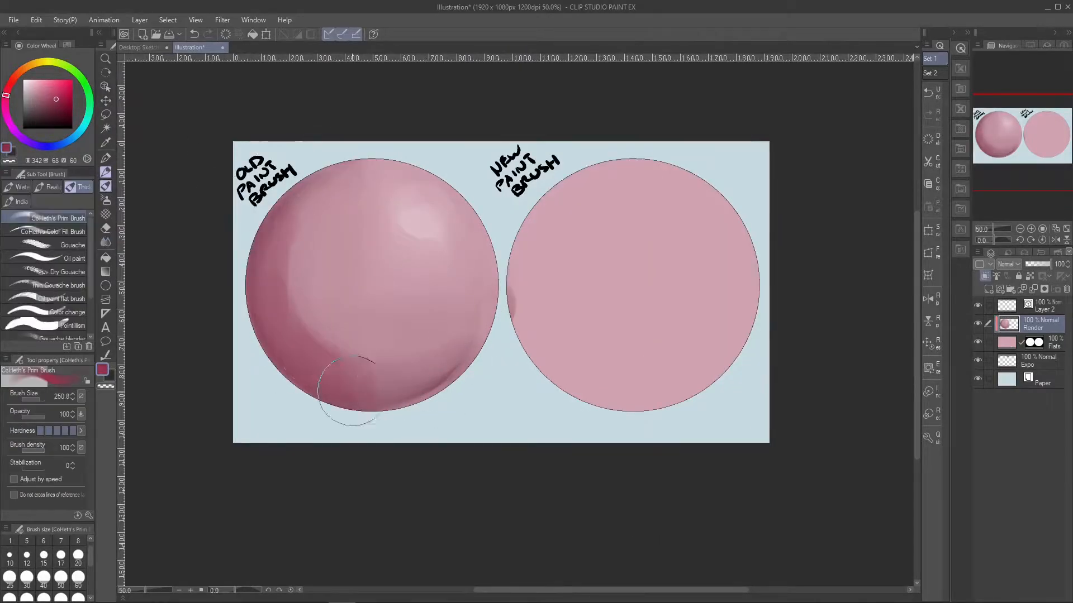
drag(335, 190, 447, 363)
drag(291, 207, 268, 318)
mouse_move(304, 346)
mouse_down()
mouse_move(393, 393)
mouse_move(441, 366)
mouse_up()
Sample midtones and blend the red shadow inward across the centre of the left sphere.
right_click(306, 246)
drag(285, 218, 283, 296)
mouse_move(290, 307)
mouse_down()
mouse_move(394, 394)
mouse_move(422, 345)
mouse_up()
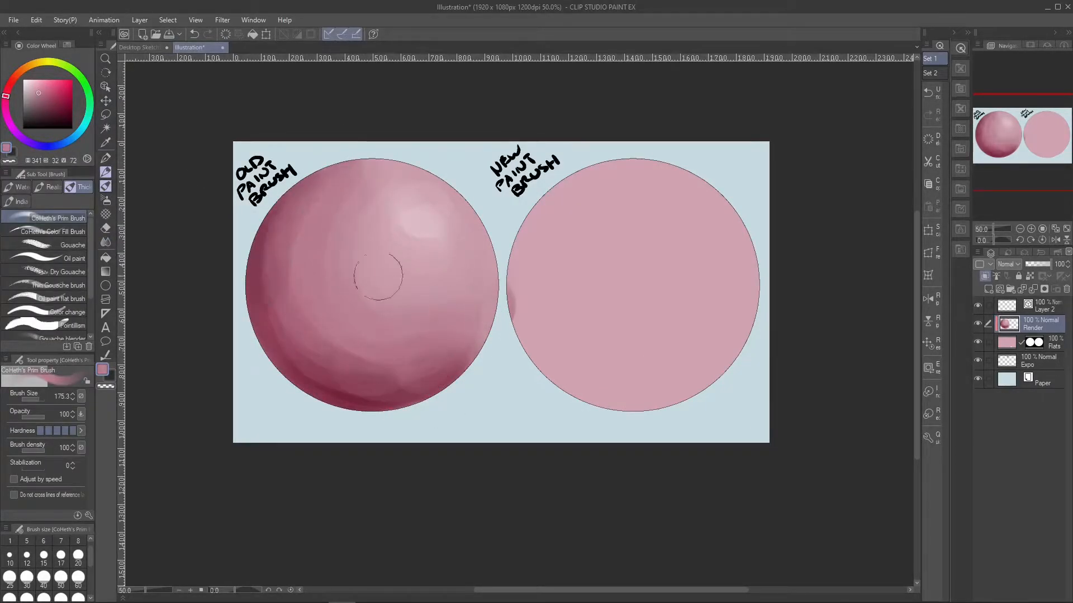
drag(313, 273, 391, 363)
drag(391, 223, 366, 377)
Deepen the lower and left shadow bands of the left sphere with a sampled darker red.
right_click(441, 446)
drag(399, 497, 472, 455)
drag(441, 475, 351, 341)
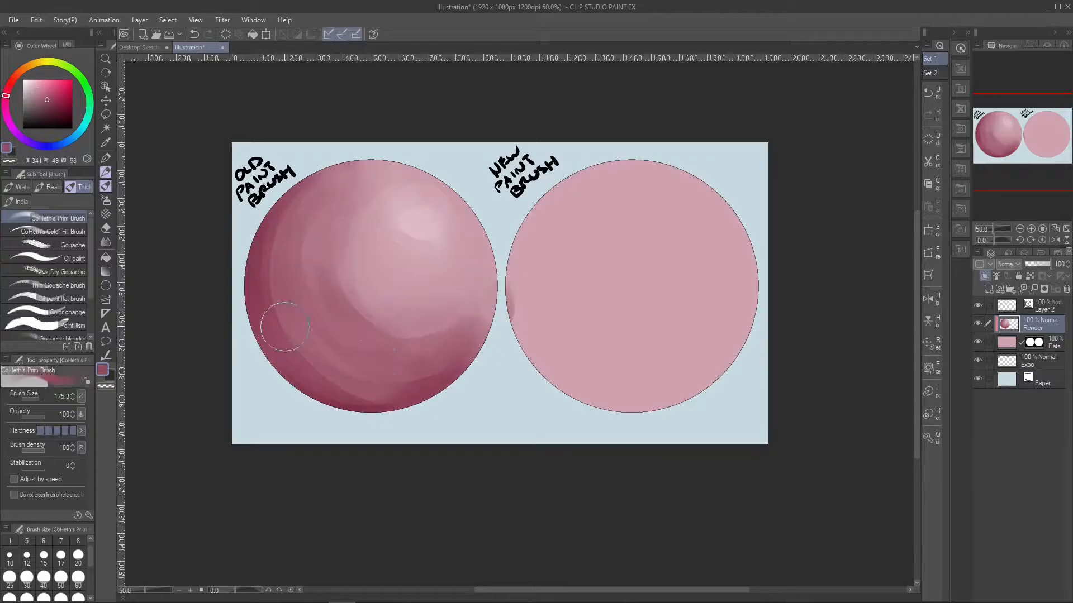
drag(285, 327, 290, 204)
Undo the stroke across the left sphere's centre and repaint its left shadow band with a sampled midtone.
drag(687, 268, 641, 423)
drag(321, 279, 434, 206)
key(ctrl+z)
drag(641, 423, 687, 268)
right_click(330, 290)
drag(296, 217, 311, 332)
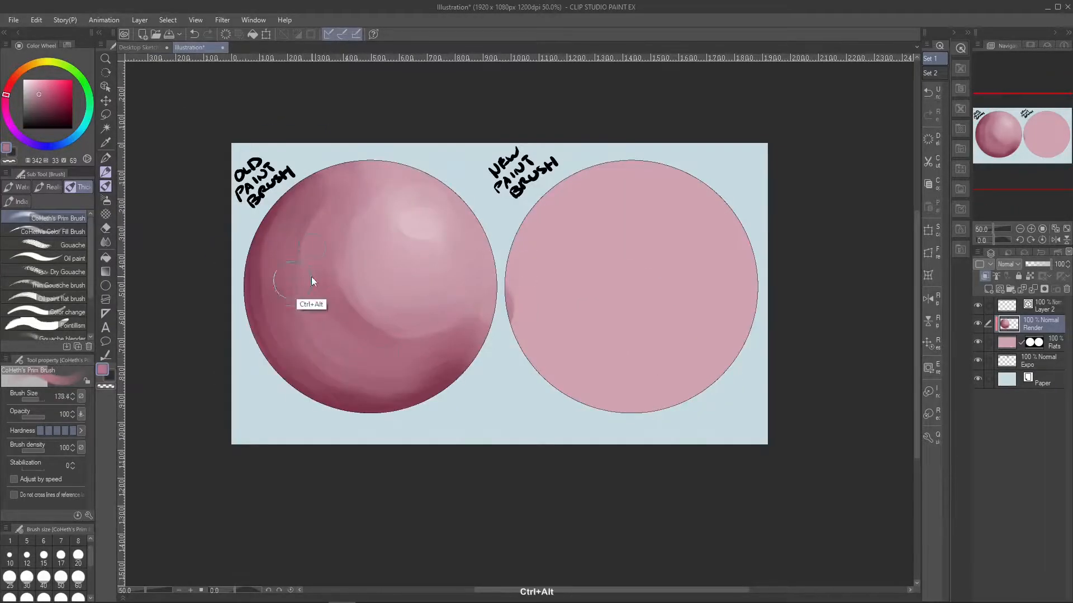
Extend the midtone shading across the left sphere's centre and blend it into the light area around the highlight.
drag(571, 462, 631, 479)
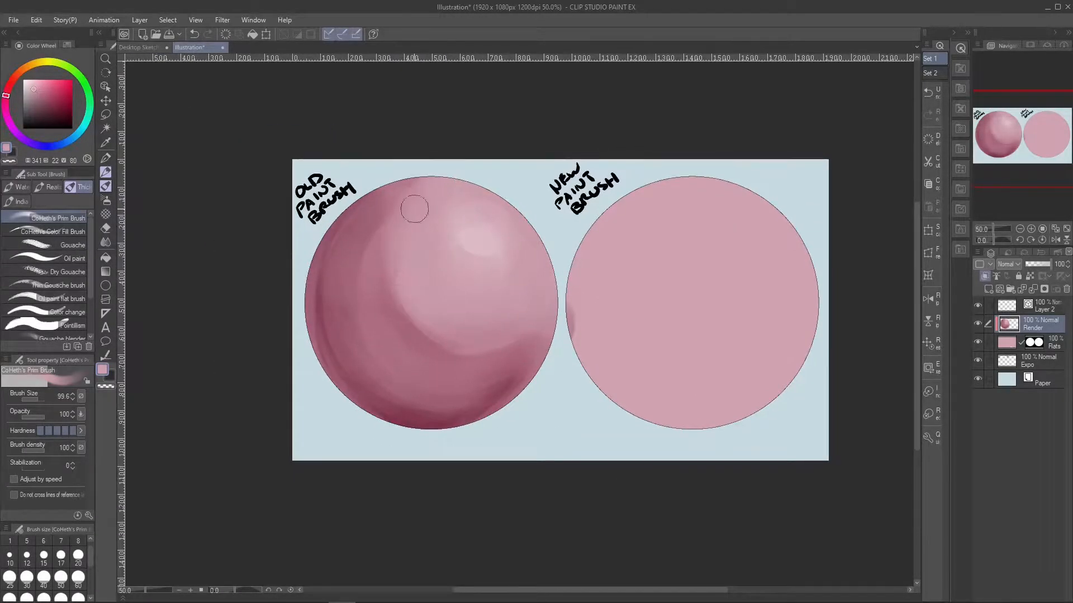
drag(402, 229, 525, 301)
right_click(416, 313)
drag(413, 191, 390, 191)
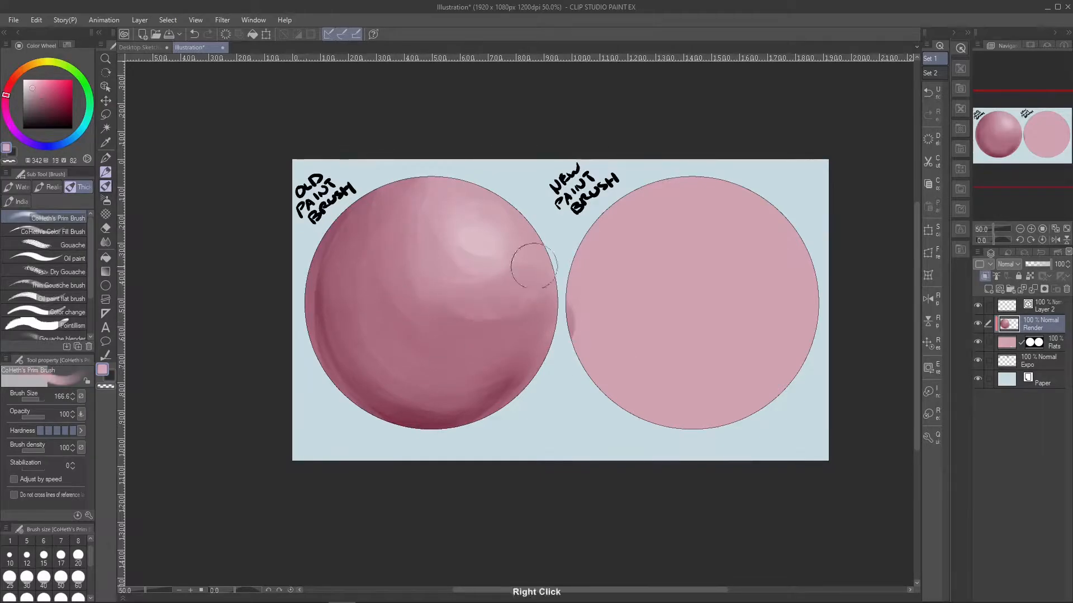
drag(533, 266, 531, 296)
Open the detailed settings of CoHeth's Prim Brush and enlarge the settings window.
click(88, 516)
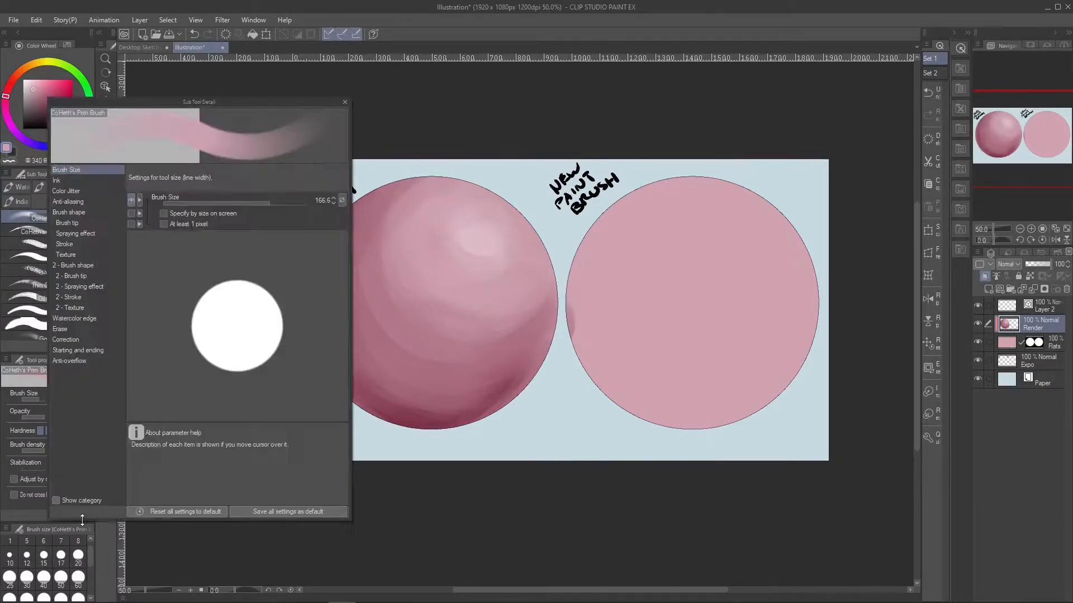
drag(355, 526, 418, 563)
drag(230, 100, 270, 92)
Choose a dark red and add a new layer named Render2 above the Render layer.
scroll(724, 336, up, 2)
drag(701, 352, 763, 372)
click(56, 108)
key(ctrl+z)
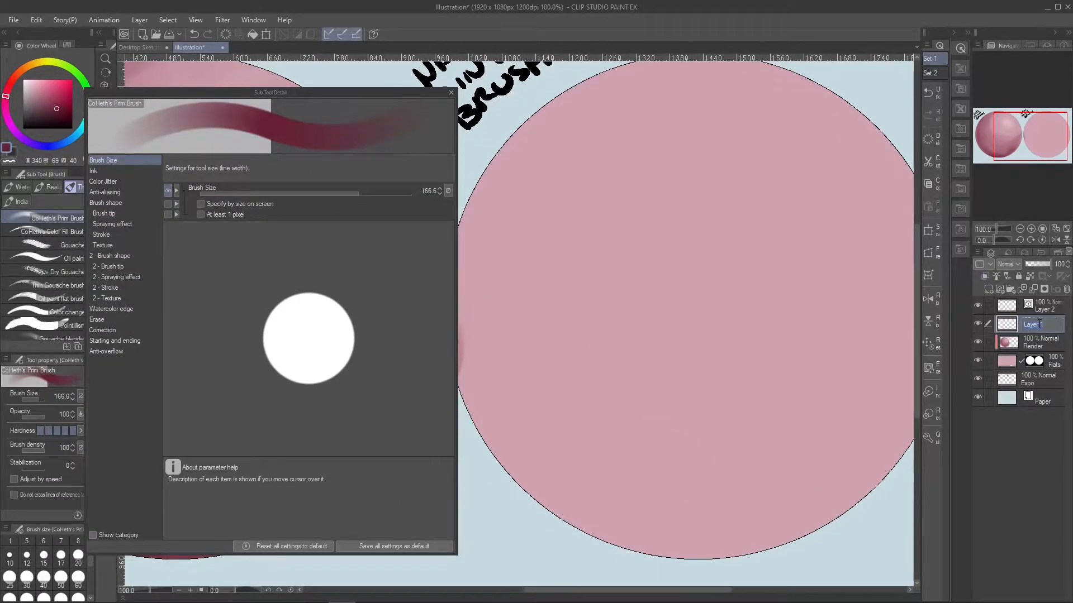
Enable Dual brush for CoHeth's Prim Brush and paint a test stroke on the new-brush circle.
click(105, 192)
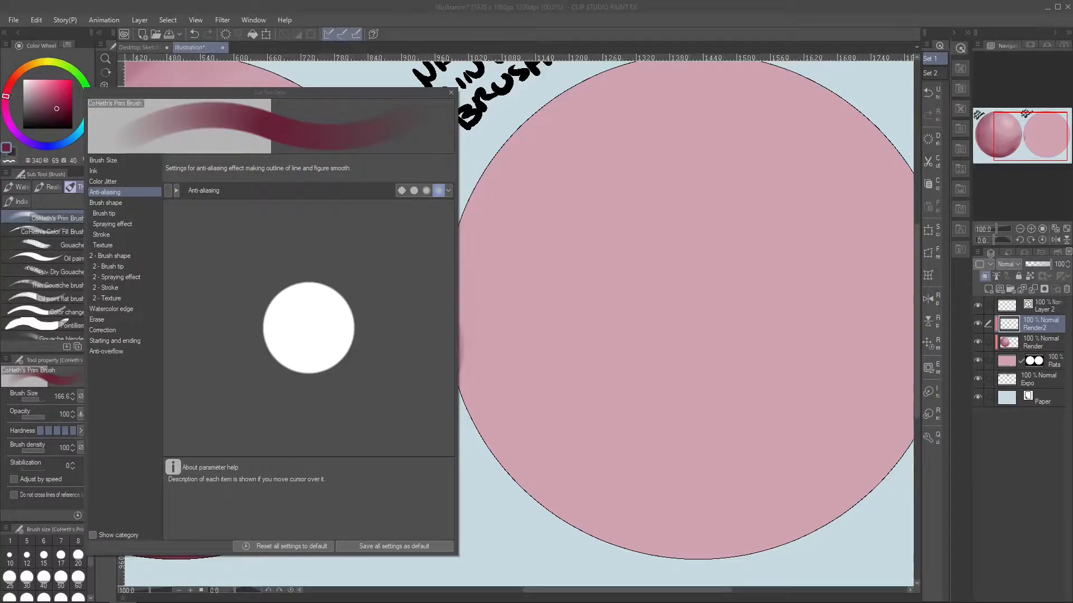
click(103, 245)
click(127, 172)
click(137, 255)
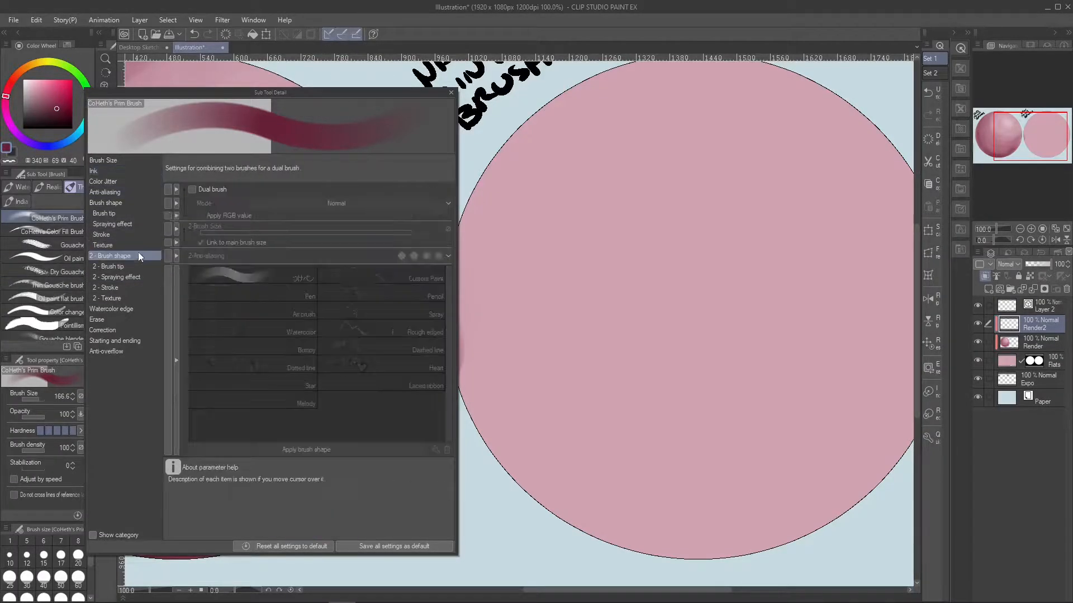
click(192, 190)
mouse_move(678, 210)
mouse_down()
mouse_move(623, 362)
mouse_move(541, 367)
mouse_up()
Review the brush's ink, size, color jitter and anti-aliasing settings, and clear the test strokes.
click(129, 171)
click(129, 161)
click(129, 172)
click(129, 182)
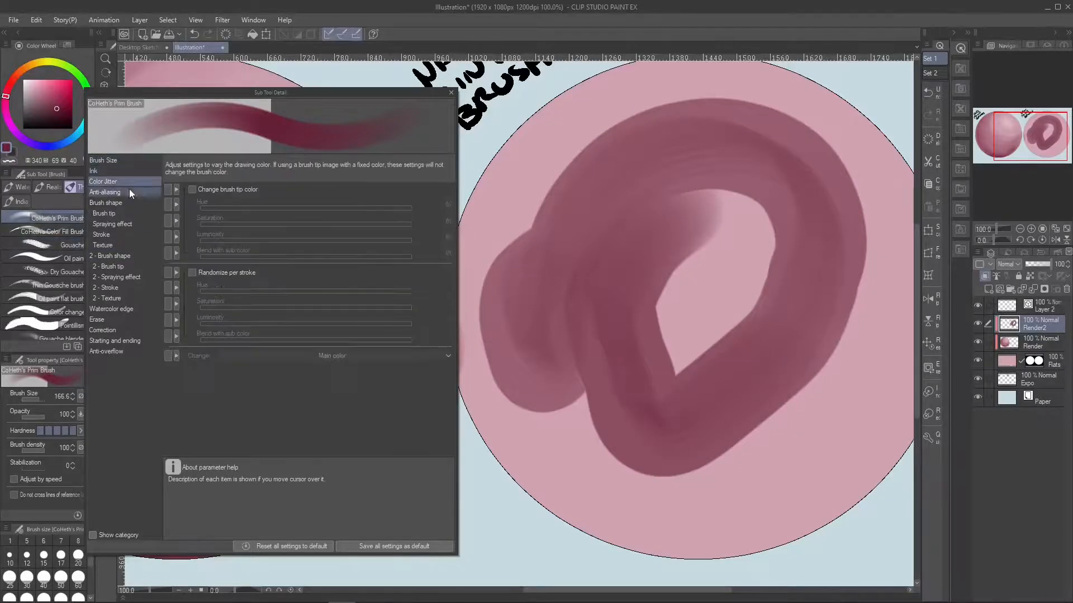
click(129, 191)
click(114, 256)
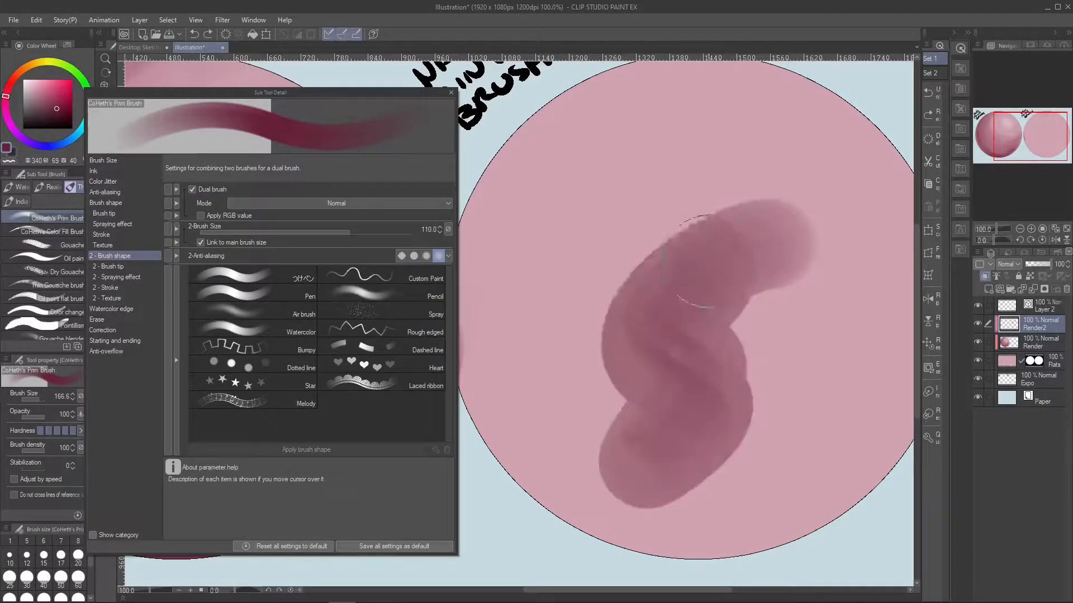
key(Delete)
Try pen pressure as a control for both the main and the second brush size, then turn it off.
click(110, 266)
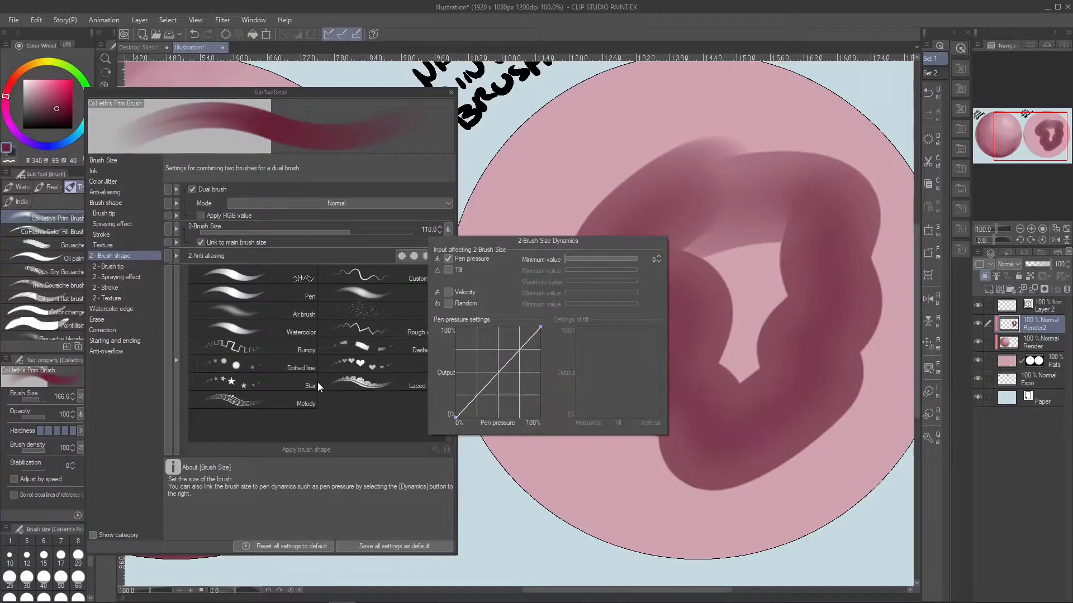
click(129, 160)
click(168, 190)
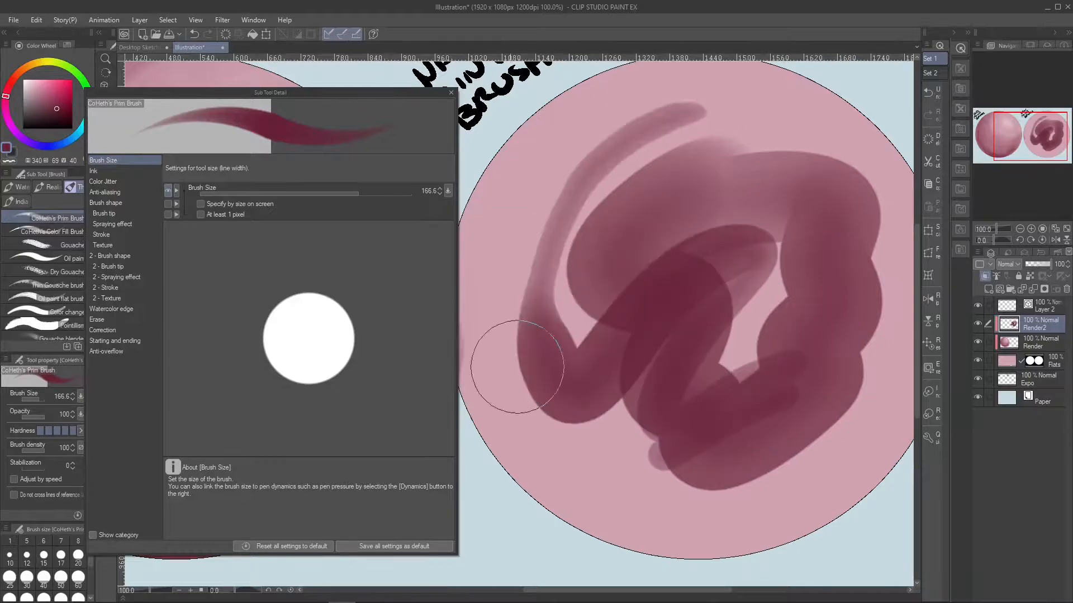
click(448, 190)
click(110, 256)
click(449, 229)
Clear the right circle, paint overlapping dual-brush test strokes on it and undo them.
key(Delete)
drag(751, 181, 553, 399)
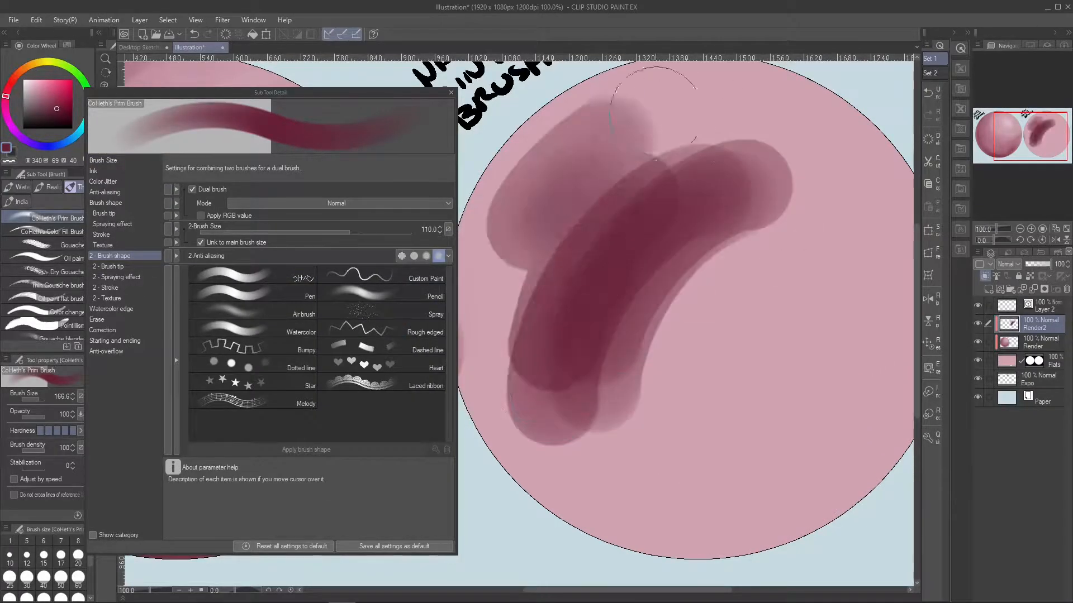
drag(659, 123, 592, 385)
drag(688, 393, 826, 335)
key(ctrl+z)
key(ctrl+z)
key(ctrl+z)
key(ctrl+z)
key(ctrl+z)
key(ctrl+z)
Raise the hardness of the second brush's tip and test it with a stroke on the right circle.
click(110, 266)
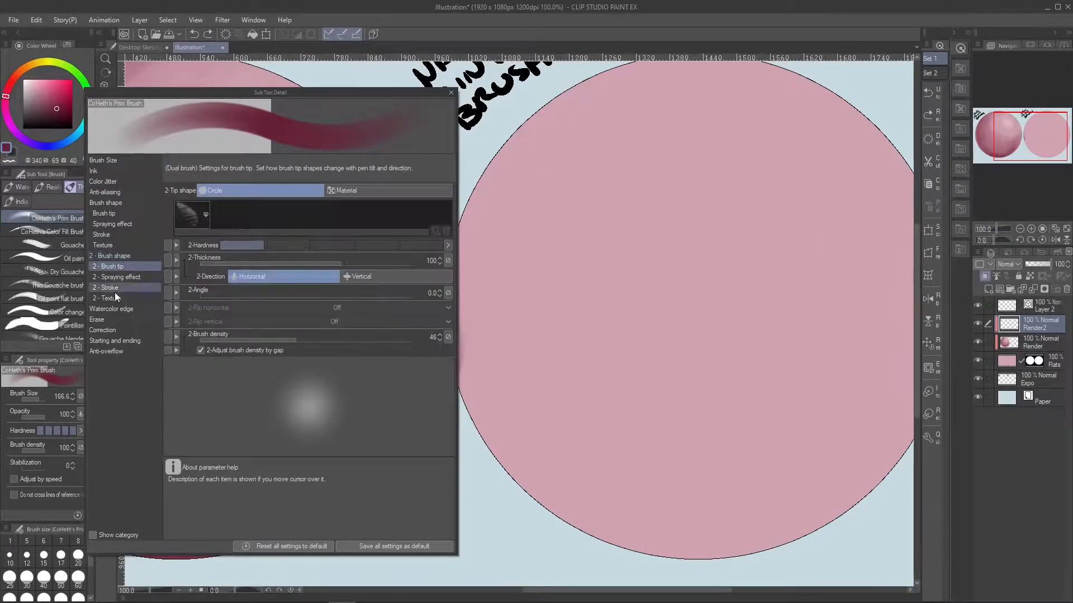
click(421, 245)
mouse_move(648, 166)
mouse_down()
mouse_move(639, 371)
mouse_move(716, 297)
mouse_up()
Set the brush size to 100, try a stroke on the right circle and undo the test strokes.
drag(90, 562, 93, 570)
click(44, 577)
click(110, 256)
drag(745, 187, 820, 251)
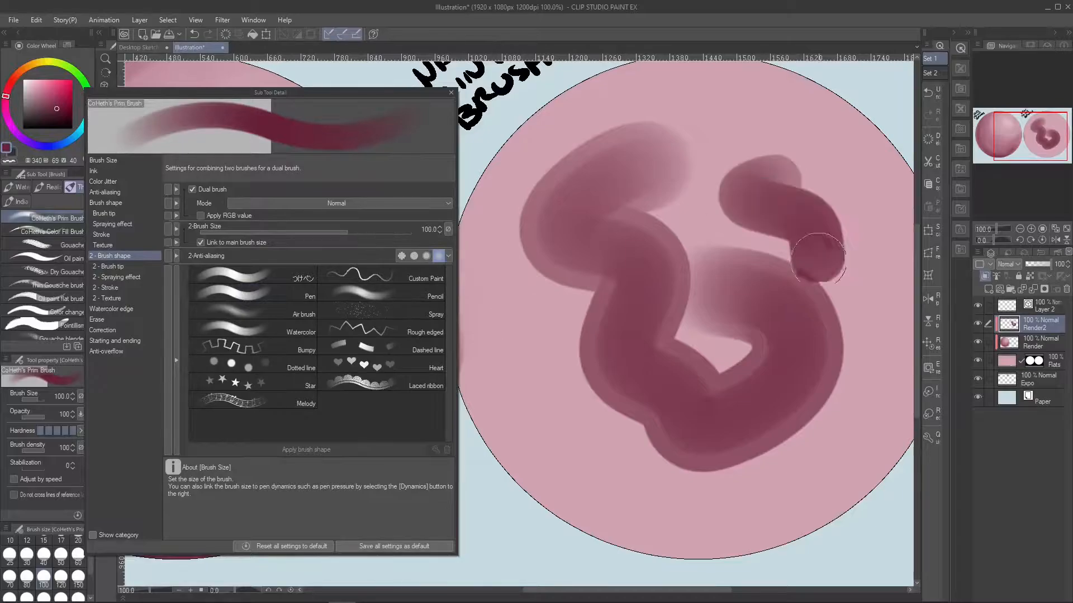
key(ctrl+z)
key(ctrl+z)
Switch the second brush's tip shape to Material, test it with several strokes and undo them.
click(108, 266)
click(388, 190)
drag(599, 232, 628, 335)
mouse_move(716, 201)
mouse_down()
mouse_move(744, 302)
mouse_move(731, 357)
mouse_up()
drag(520, 240, 698, 486)
key(ctrl+z)
key(ctrl+z)
key(ctrl+z)
Choose a woven-texture material as the second brush's tip shape and test it with overlapping strokes on the right circle.
click(205, 215)
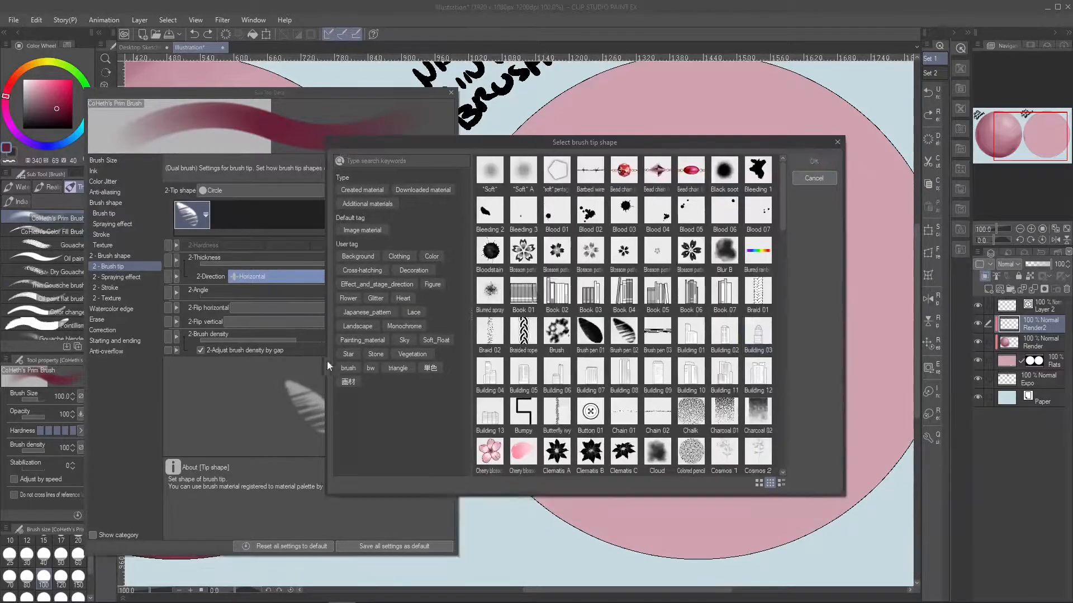
drag(782, 254, 781, 312)
click(814, 161)
drag(618, 276, 779, 306)
drag(637, 154, 749, 358)
drag(688, 159, 542, 317)
drag(833, 346, 729, 473)
Set the dual brush mode to Multiply and undo the test strokes on the right circle.
click(128, 256)
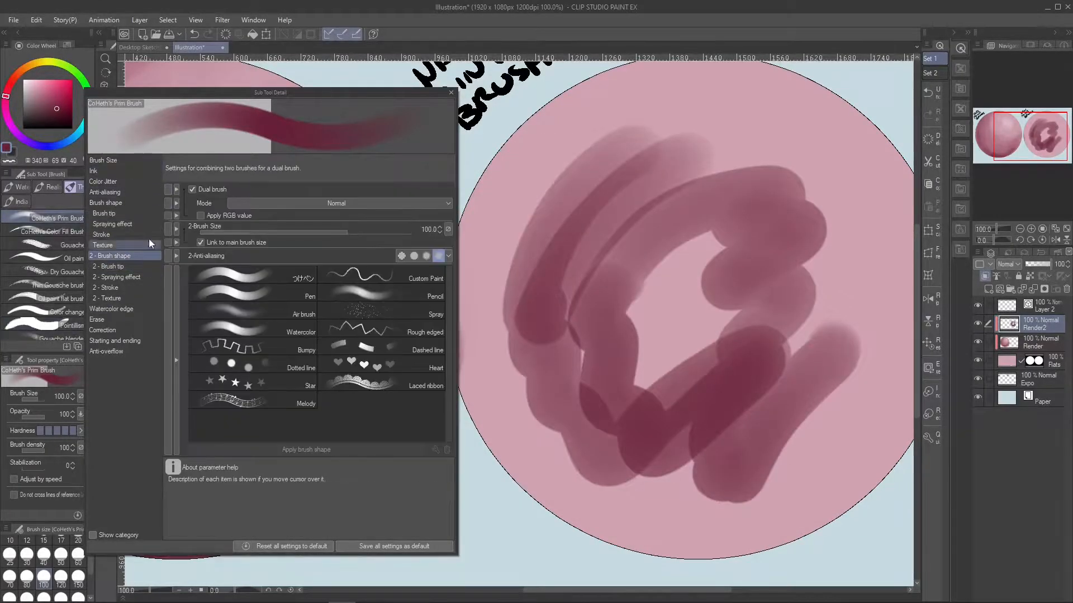
click(296, 204)
click(296, 226)
key(ctrl+z)
key(ctrl+z)
key(ctrl+z)
key(ctrl+z)
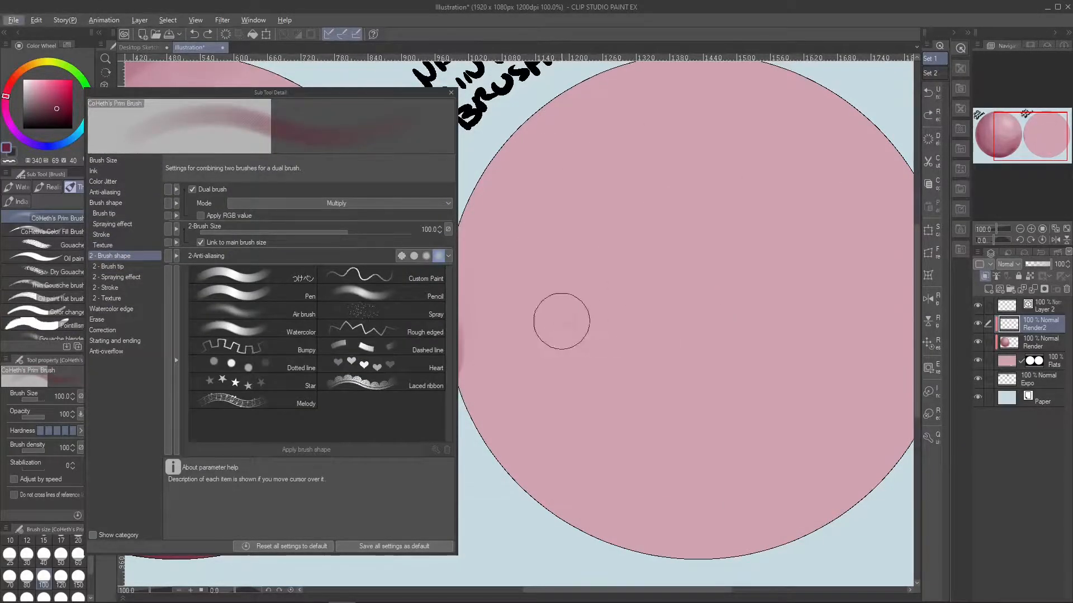
Return the dual brush mode to Normal, then paint a dark blue test stroke on the right circle and undo it.
click(48, 146)
key(ctrl+z)
click(296, 203)
click(244, 213)
click(108, 266)
drag(562, 215, 819, 221)
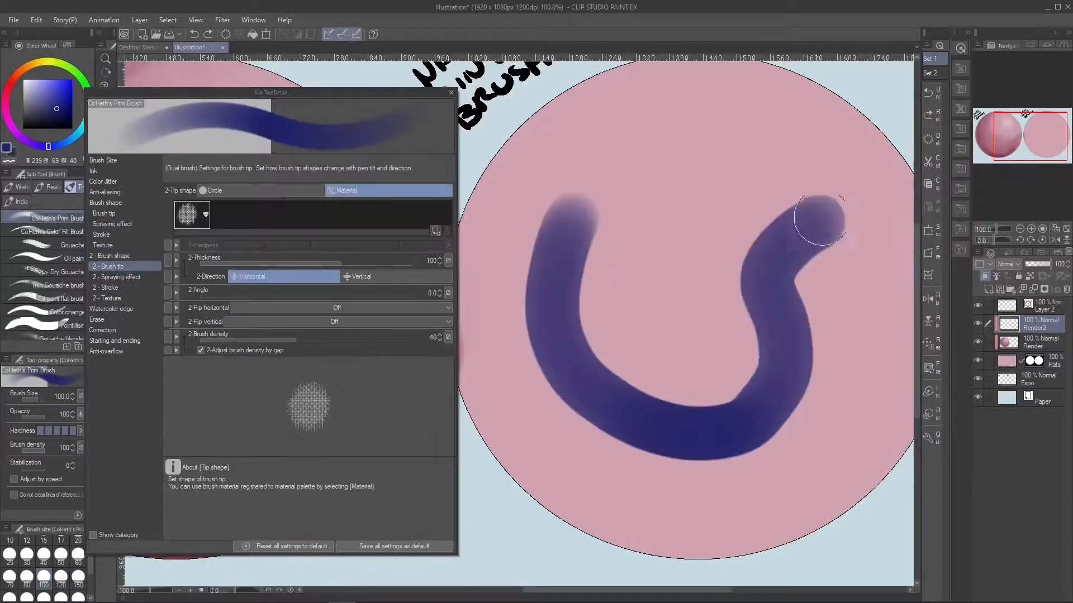
key(ctrl+z)
Try a clumped spatter material as the second brush's tip, paint overlapping strokes on the right circle and undo them.
click(192, 215)
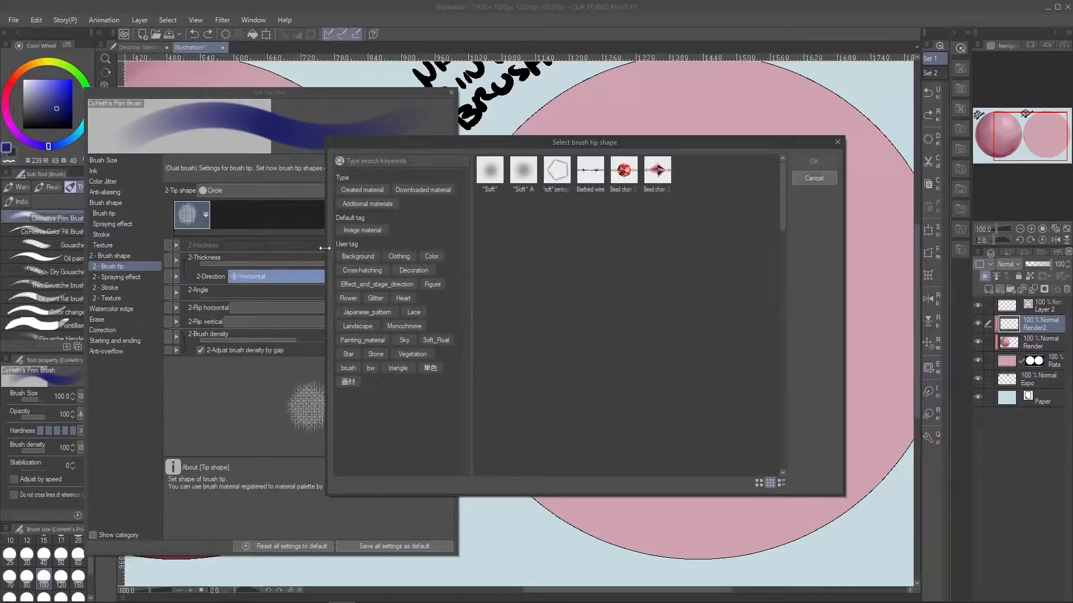
scroll(626, 313, down, 10)
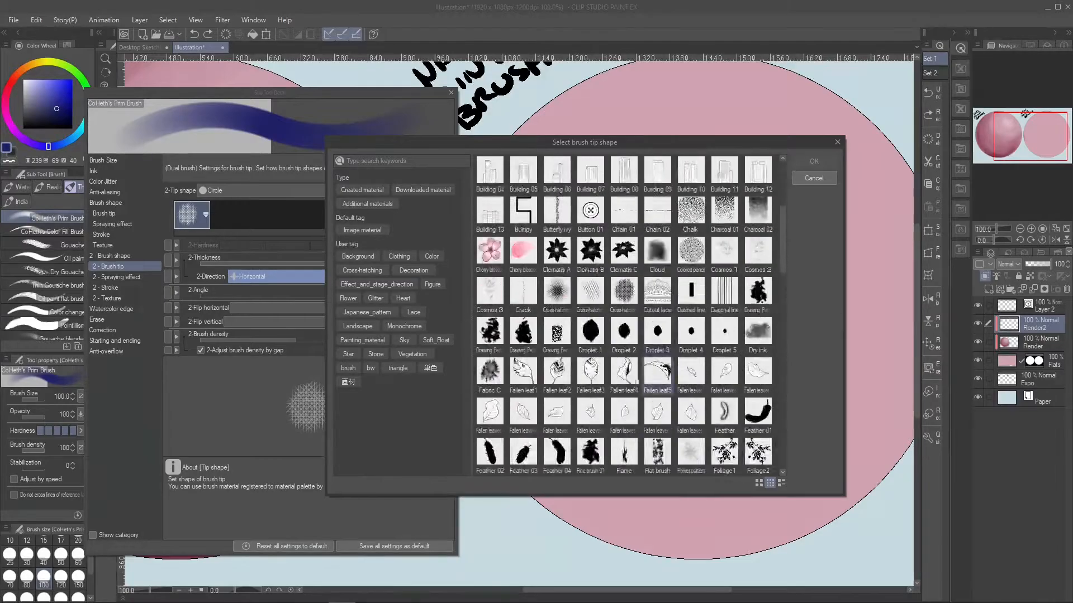
click(420, 454)
click(814, 161)
drag(645, 305, 783, 491)
mouse_move(536, 145)
mouse_down()
mouse_move(718, 252)
mouse_move(620, 446)
mouse_up()
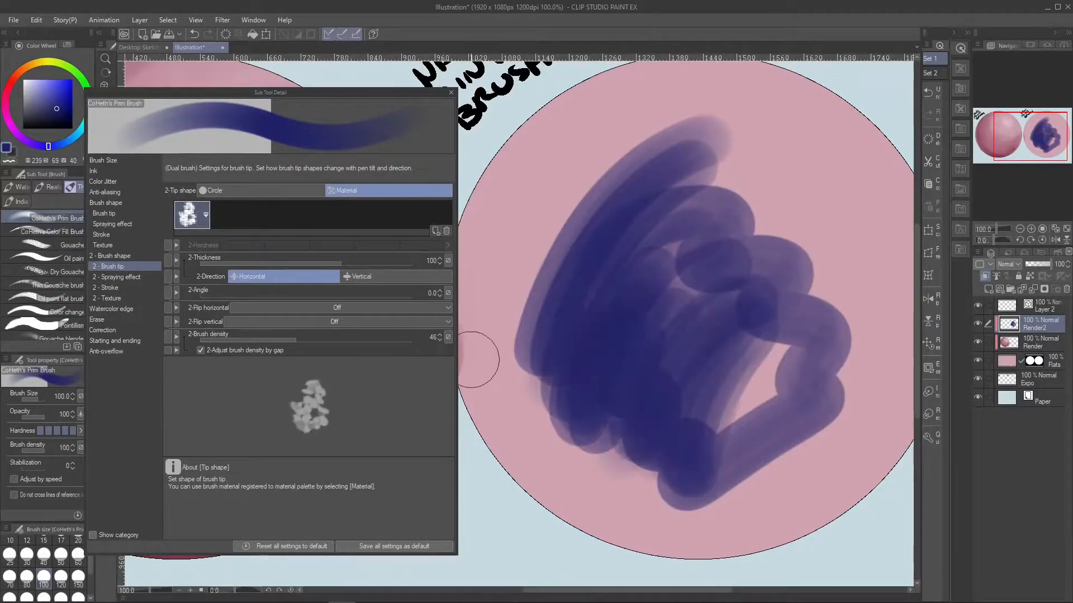
key(ctrl+z)
key(ctrl+z)
key(ctrl+z)
Set the second brush's density to 100, test it with strokes on the right circle and undo them.
drag(296, 340, 416, 339)
drag(531, 474, 614, 363)
drag(701, 181, 545, 455)
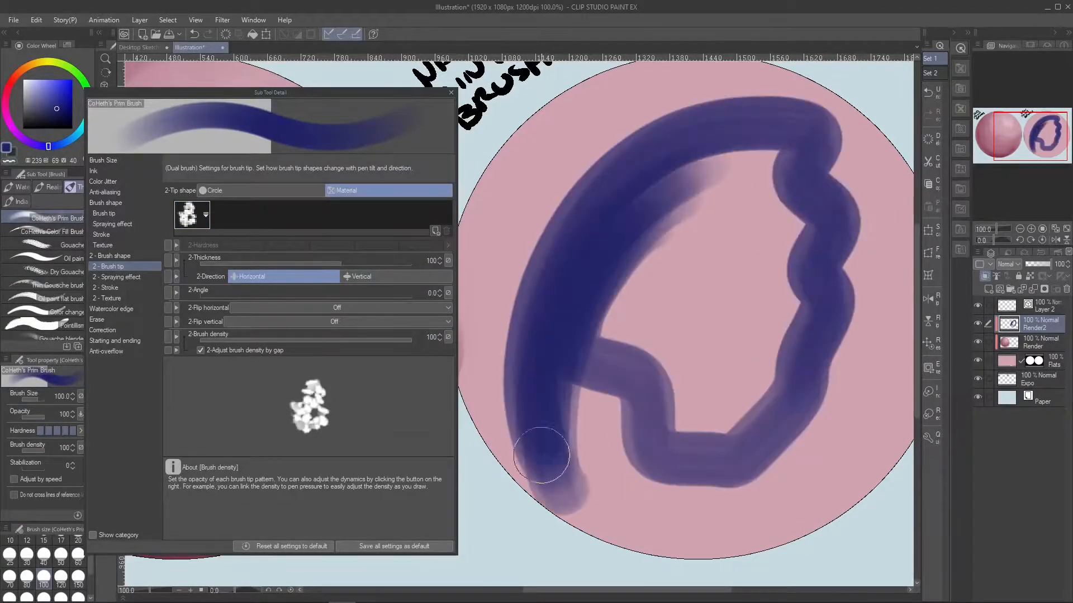
click(10, 84)
drag(701, 204, 567, 461)
key(ctrl+z)
key(ctrl+z)
key(ctrl+z)
Switch the second brush's tip shape back to Circle, test it with a blue-violet stroke and undo the stroke.
click(39, 146)
click(54, 94)
click(260, 191)
drag(657, 152, 839, 383)
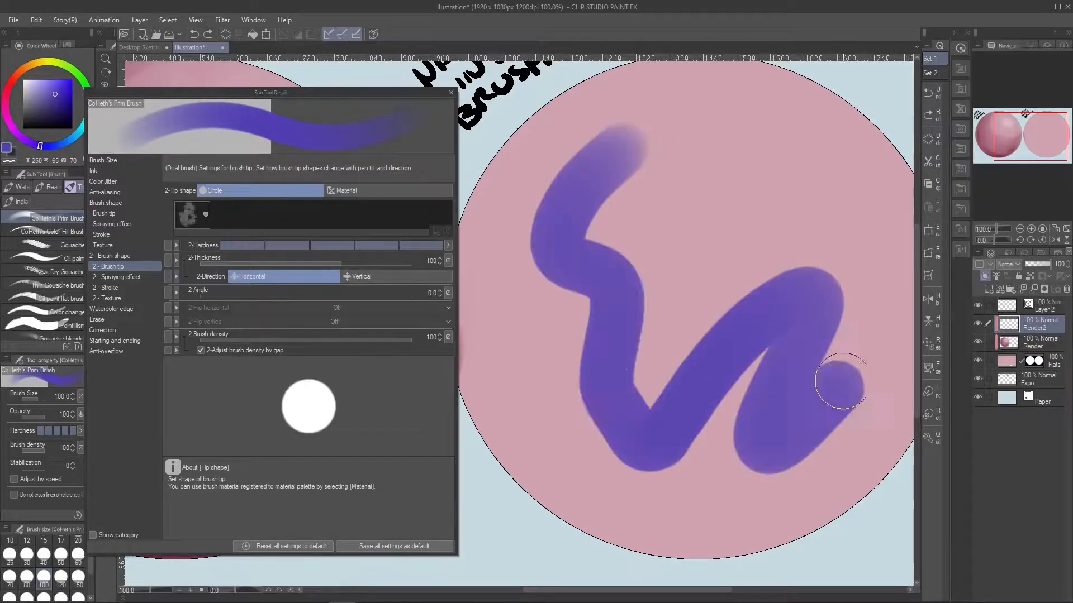
key(ctrl+z)
Set the ink's Amount of paint to 100 and paint a blue-violet patch on the right circle.
click(126, 256)
click(132, 266)
click(143, 246)
click(123, 255)
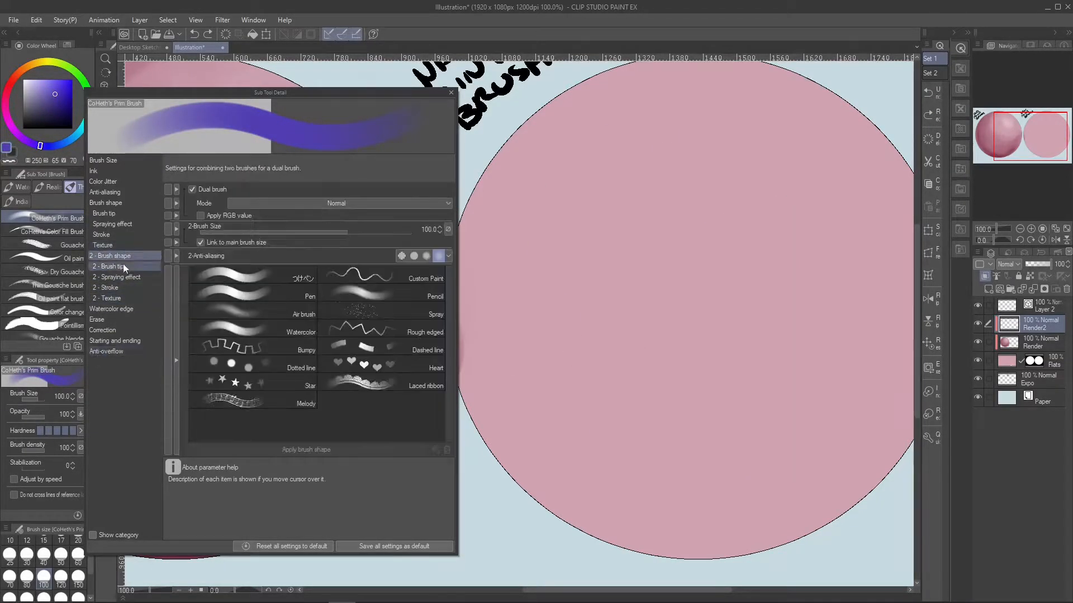
click(123, 277)
click(134, 171)
click(411, 248)
mouse_move(559, 168)
mouse_down()
mouse_move(626, 447)
mouse_move(561, 212)
mouse_up()
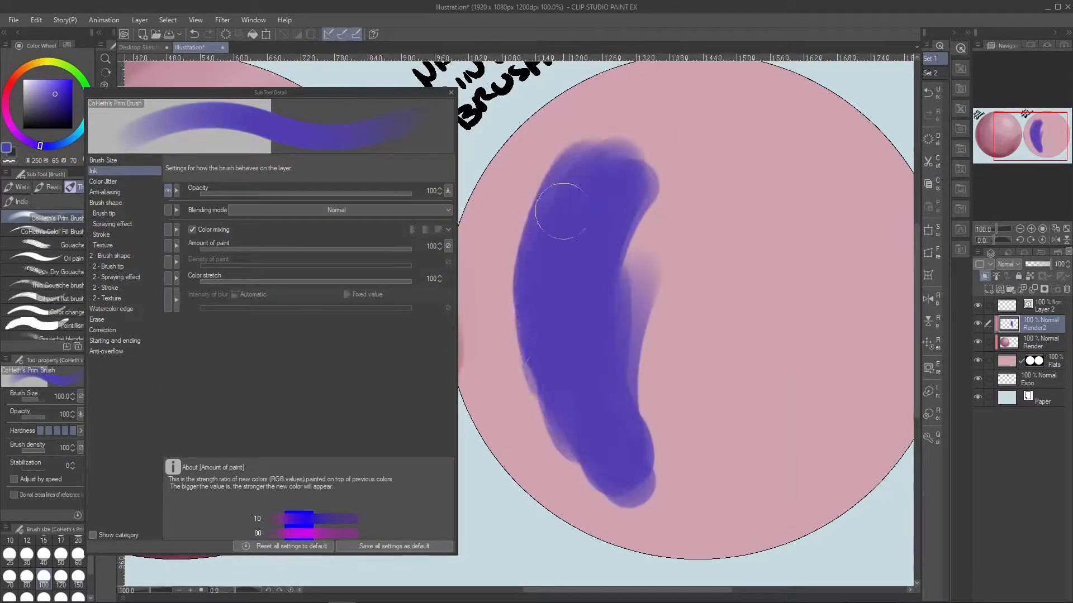
Paint red over the blue patch with Color stretch set to 40, then undo the red strokes.
click(13, 79)
mouse_move(631, 223)
mouse_down()
mouse_move(618, 263)
mouse_move(570, 192)
mouse_move(539, 324)
mouse_up()
click(285, 281)
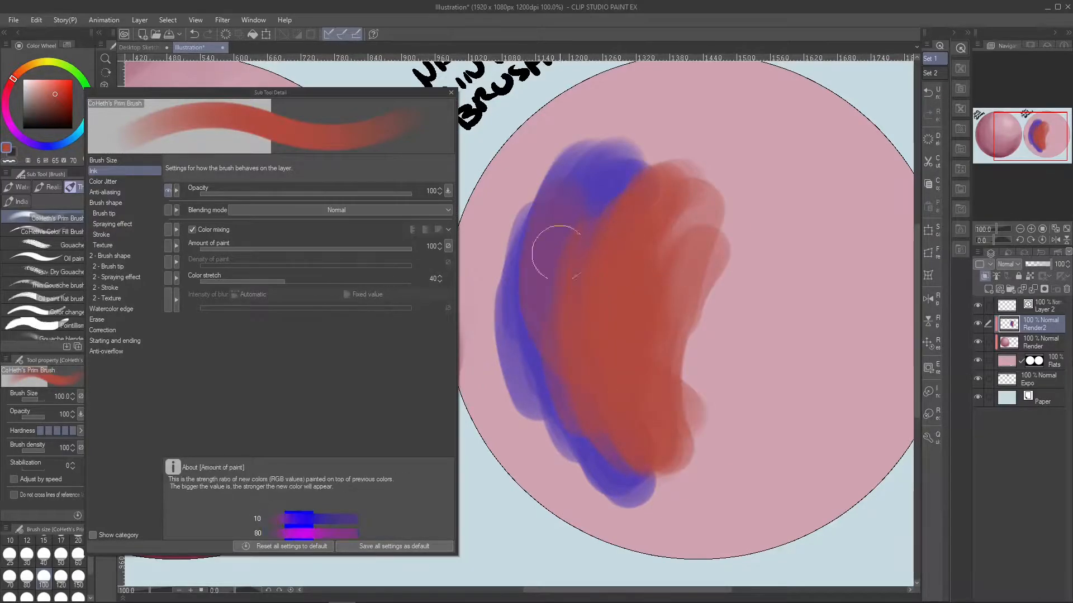
drag(790, 391, 743, 484)
drag(823, 159, 500, 277)
key(ctrl+z)
key(ctrl+z)
key(ctrl+z)
Raise the Color stretch to its maximum, try a red stroke over the blue patch and undo it.
drag(225, 281, 412, 282)
drag(734, 252, 625, 388)
key(ctrl+z)
Set the Color stretch to 0 and the Amount of paint to 56, then try a red stroke and undo it.
click(201, 281)
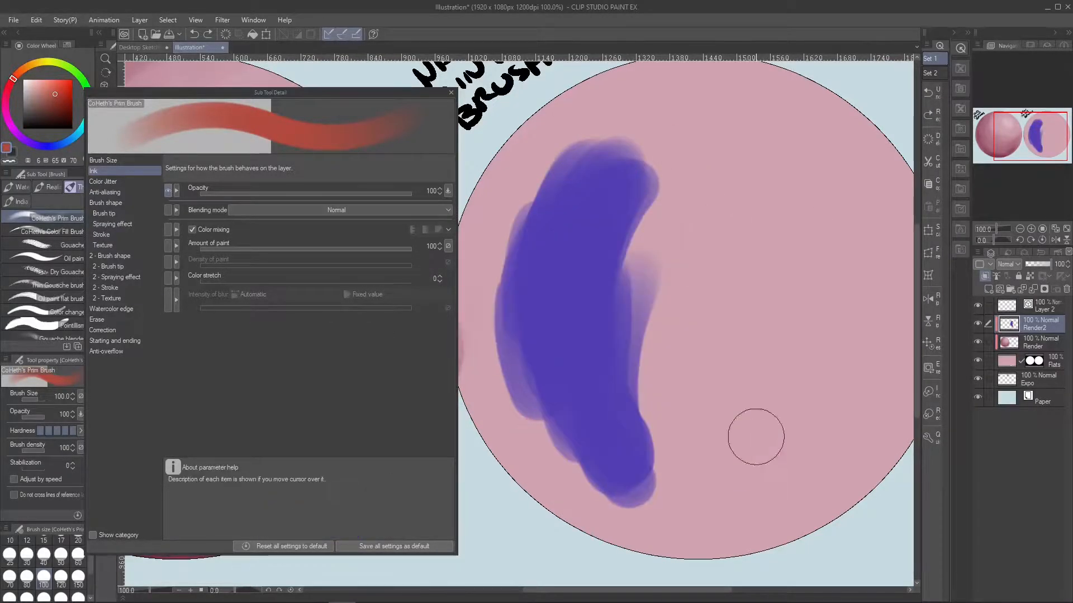
click(319, 250)
click(308, 281)
drag(698, 218, 642, 486)
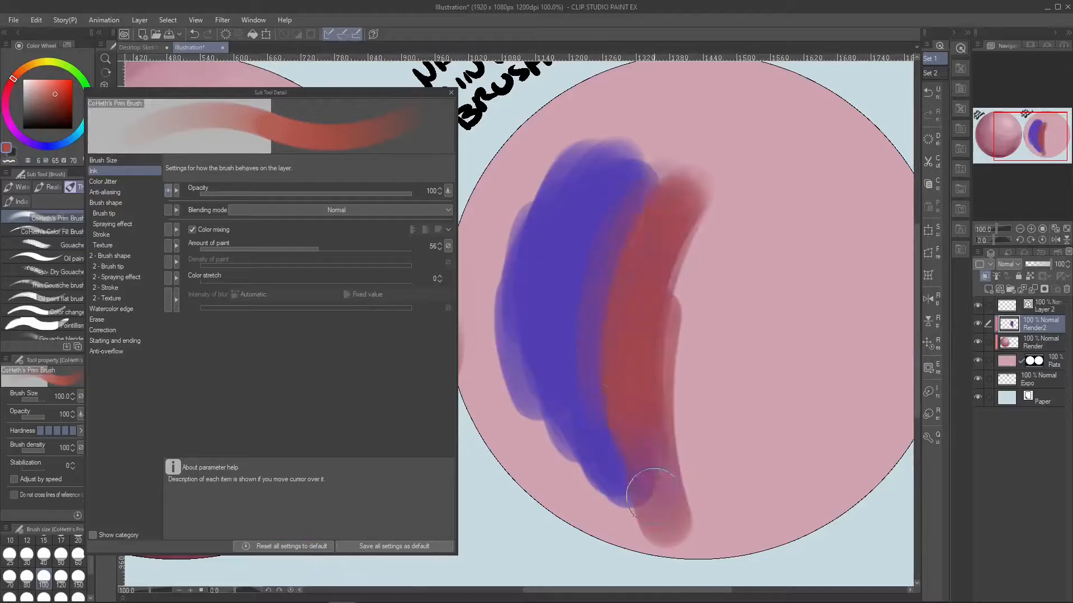
key(ctrl+z)
Paint several red strokes across the blue patch to test the color mixing.
drag(749, 193, 541, 383)
drag(720, 223, 664, 472)
drag(771, 229, 690, 431)
Link the Amount of paint to pen pressure, set it to 100 and undo the red test strokes.
click(448, 246)
click(445, 275)
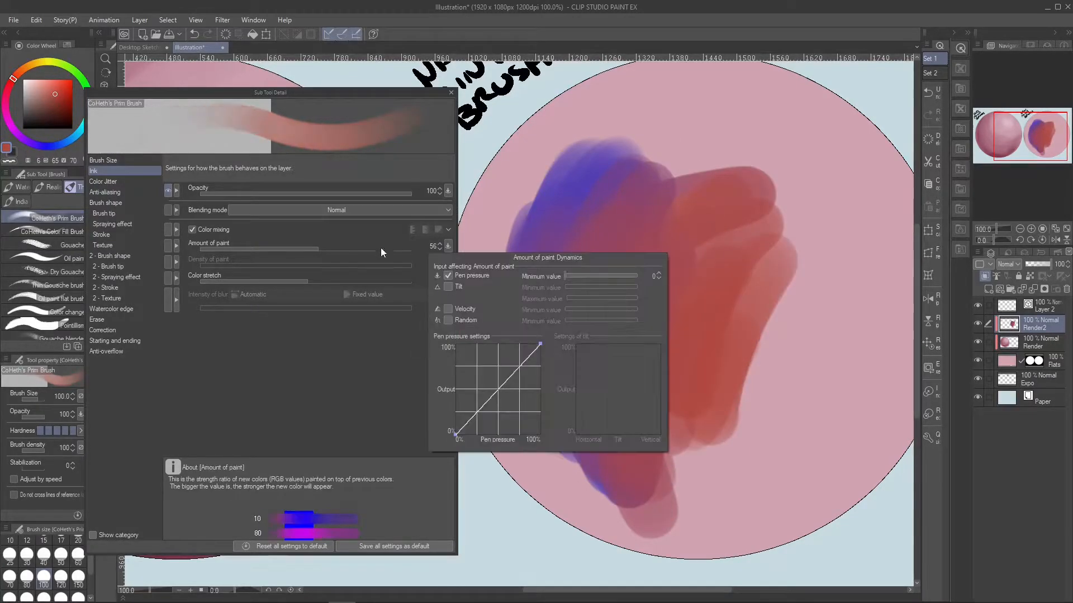
drag(380, 249, 412, 249)
key(ctrl+z)
key(ctrl+z)
key(ctrl+z)
key(ctrl+z)
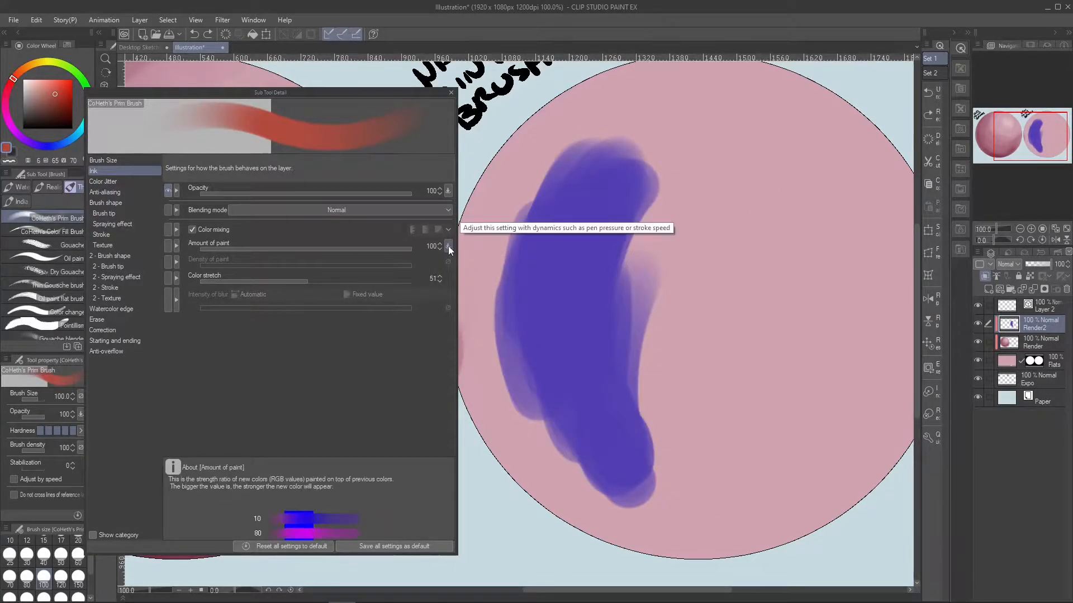
Raise the pen pressure curve of the Amount of paint, try a red stroke over the blue patch and undo it.
click(448, 246)
drag(484, 405, 482, 371)
drag(620, 184, 637, 464)
key(ctrl+z)
Paint red along the blue patch and blend the transition with colors sampled from the painted area.
drag(645, 171, 598, 411)
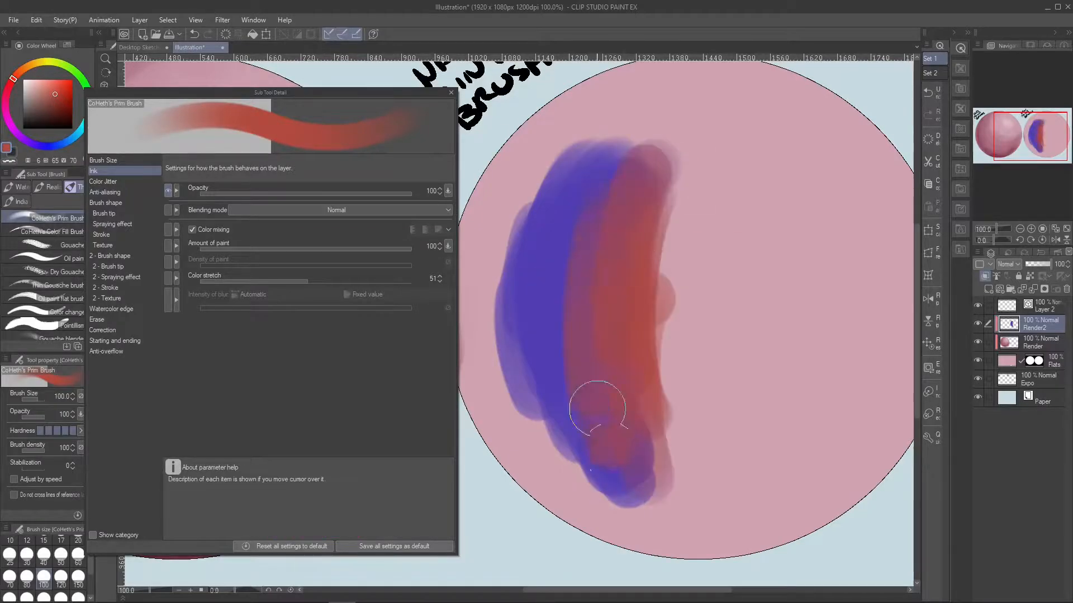
drag(564, 268, 573, 438)
alt+click(613, 488)
right_click(630, 258)
drag(626, 268, 564, 463)
right_click(550, 235)
drag(547, 240, 552, 434)
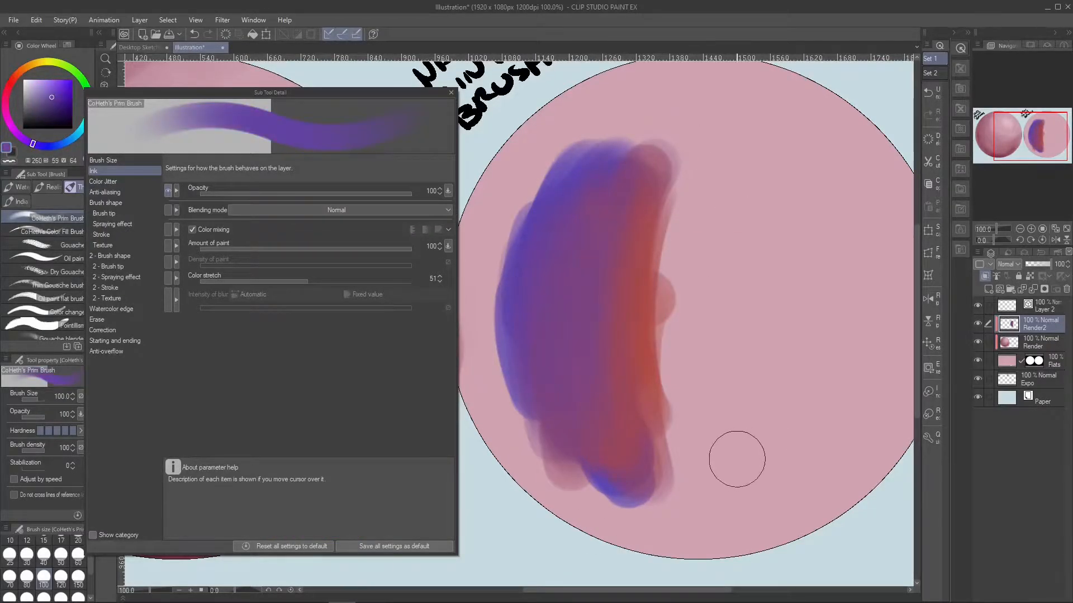
Check the Amount of paint dynamics, add a test stroke and undo all test painting on the right circle.
click(448, 246)
drag(673, 284, 752, 472)
key(ctrl+z)
key(ctrl+z)
key(ctrl+z)
key(ctrl+z)
key(ctrl+z)
key(ctrl+z)
key(ctrl+z)
key(ctrl+z)
key(ctrl+z)
key(ctrl+z)
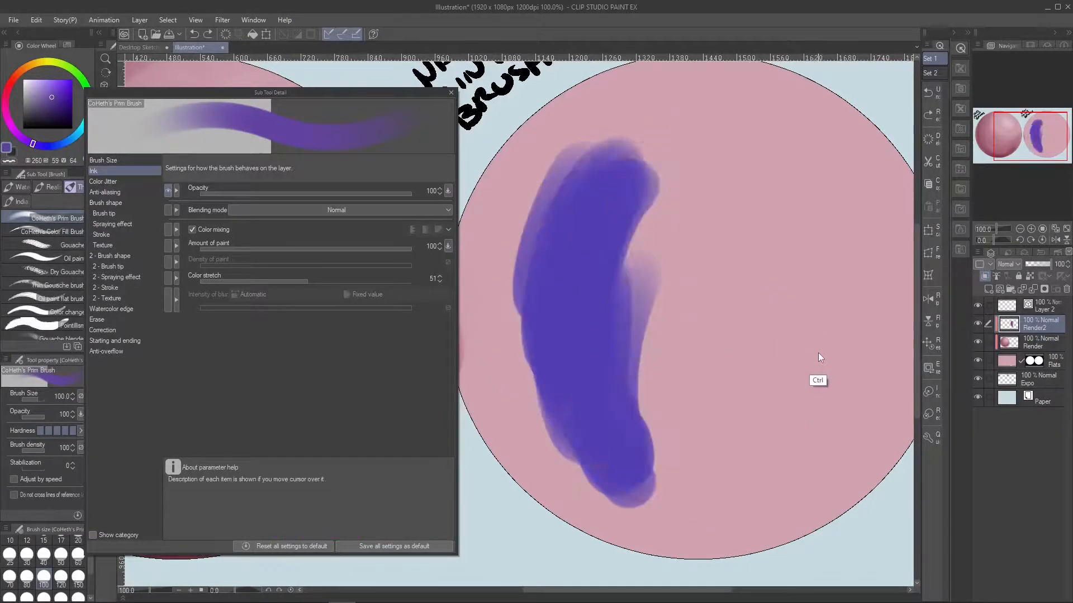
key(ctrl+z)
Paint the lower-left edge of the right circle with saturated violet (H 260, S 100, V 100).
click(72, 79)
drag(524, 385, 605, 496)
drag(495, 326, 610, 498)
drag(474, 305, 604, 512)
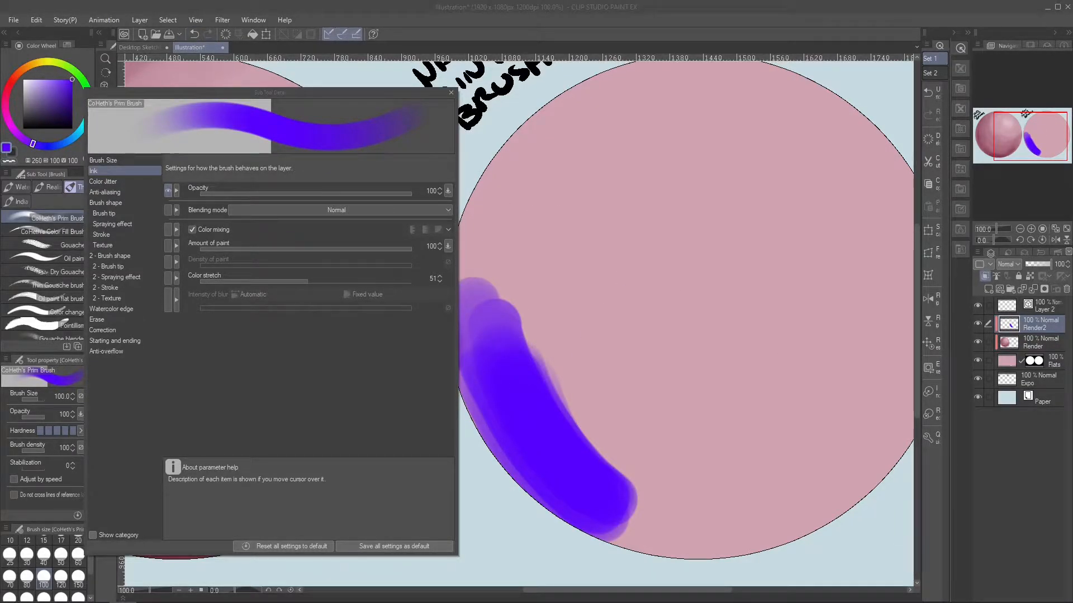
drag(488, 306, 650, 525)
Paint a lighter violet band (S 61, V 86) along the inner side of the violet edge.
click(56, 85)
drag(503, 288, 665, 493)
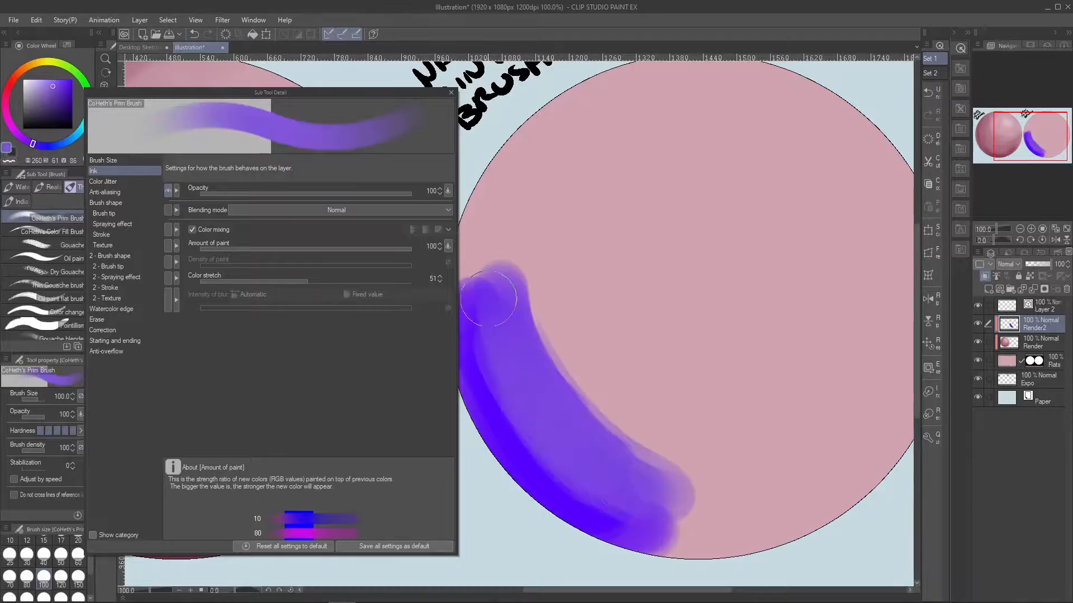
drag(496, 254, 665, 517)
Blend pale lavender (S 27, V 99) and white strokes inward from the violet shading, undoing the last stroke.
click(35, 79)
drag(506, 266, 661, 427)
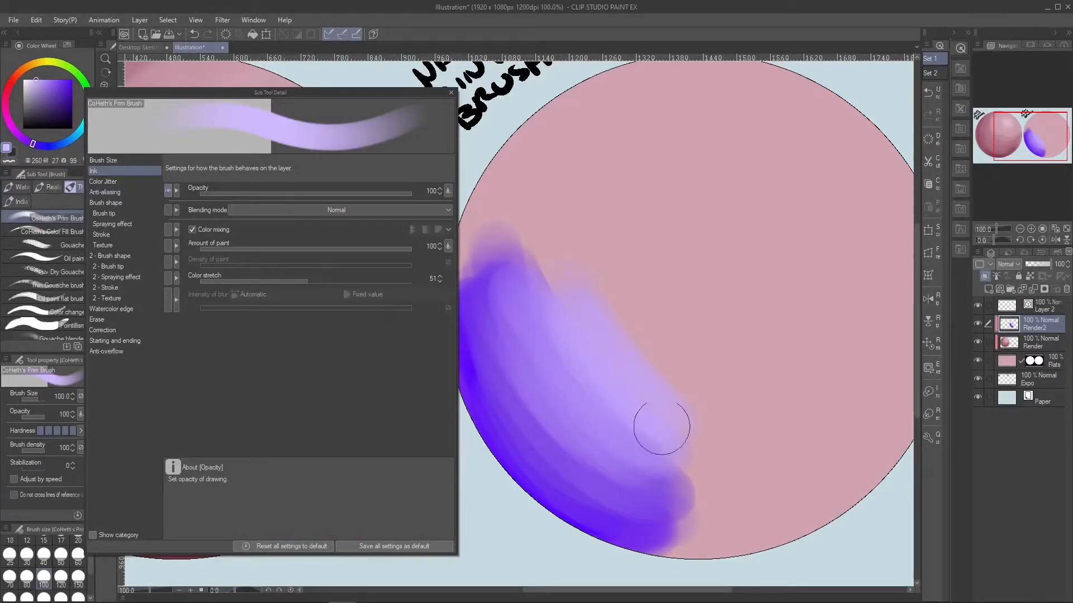
click(23, 79)
drag(559, 305, 692, 417)
drag(607, 279, 689, 370)
mouse_move(485, 332)
mouse_down()
mouse_move(577, 451)
mouse_move(639, 498)
mouse_up()
drag(519, 323, 634, 523)
key(ctrl+z)
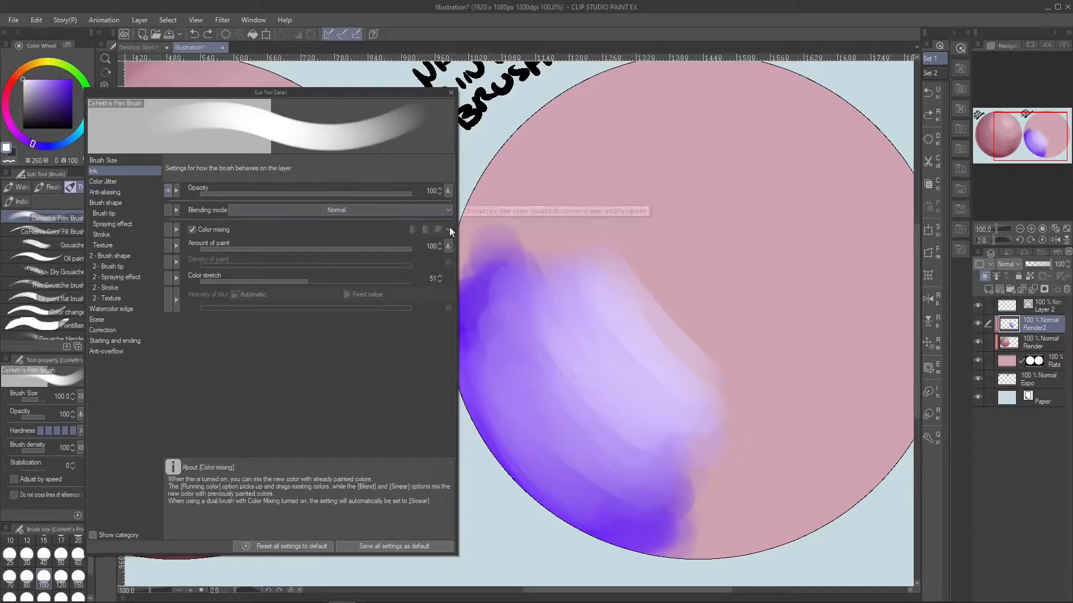
Set the ink's blending mode to Multiply, test it over the violet shading and undo the strokes.
click(444, 211)
click(413, 243)
drag(522, 280, 616, 406)
drag(491, 279, 614, 461)
key(ctrl+z)
key(ctrl+z)
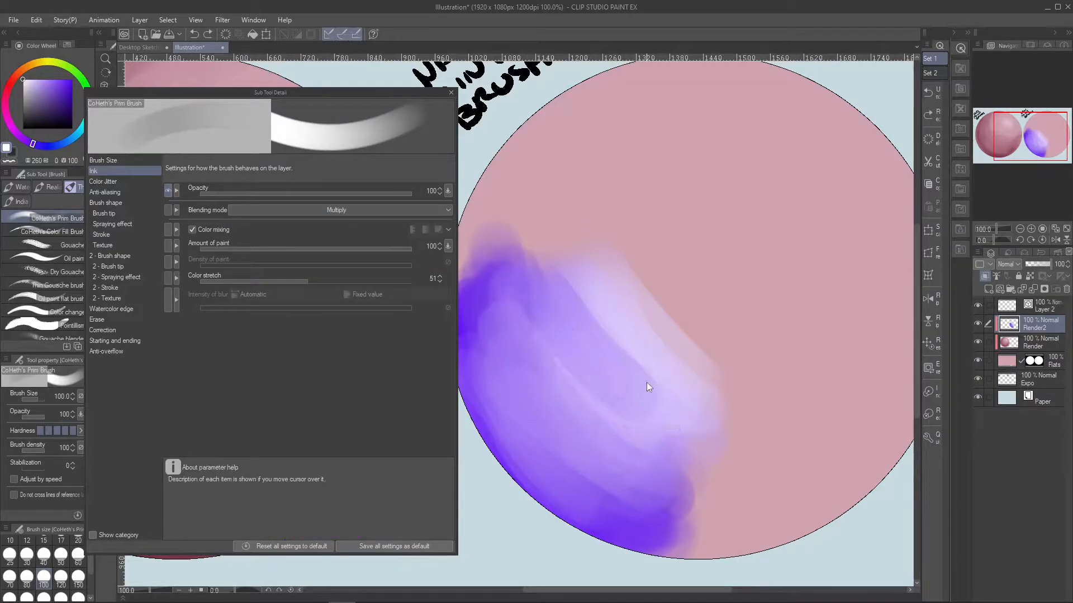
Try another ink blending mode, return it to Normal and undo a white test stroke across the circle.
click(357, 210)
click(352, 254)
click(346, 210)
click(338, 222)
mouse_move(492, 240)
mouse_down()
mouse_move(707, 464)
mouse_move(745, 287)
mouse_up()
key(ctrl+z)
key(ctrl+z)
Set the Color stretch to 100, smear white strokes through the violet shading and undo them.
drag(497, 252, 872, 335)
key(ctrl+z)
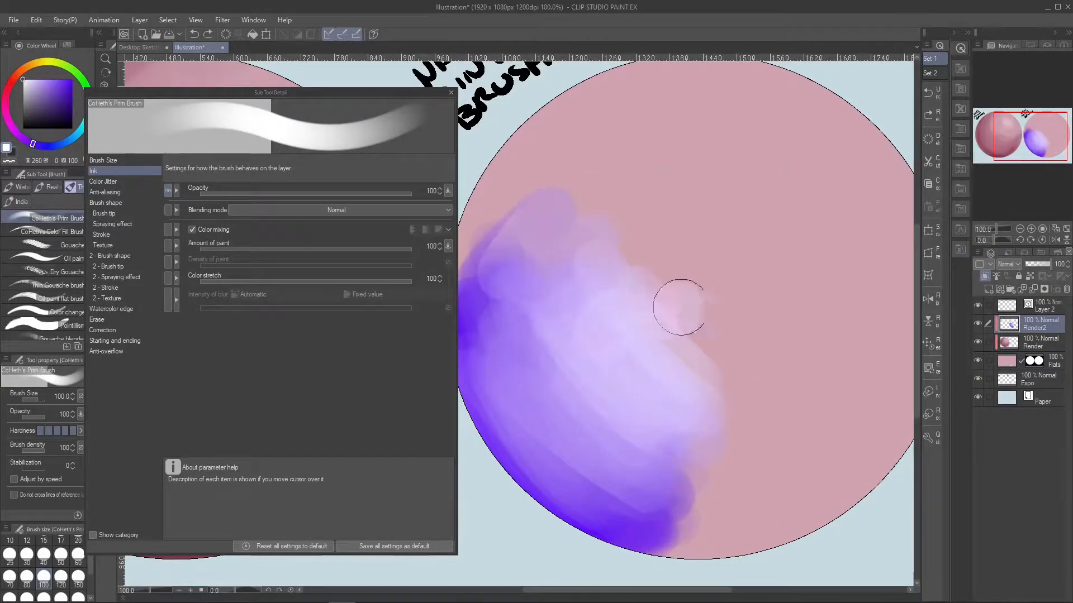
drag(640, 265, 510, 309)
key(ctrl+z)
drag(553, 274, 673, 474)
key(ctrl+z)
key(ctrl+z)
key(ctrl+z)
key(ctrl+z)
key(ctrl+z)
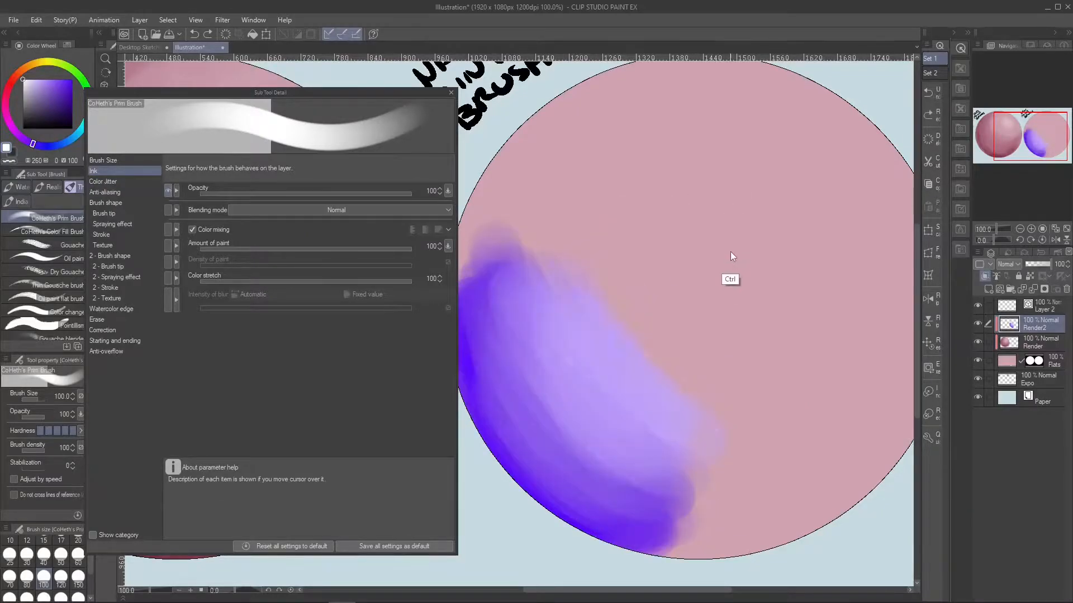
Set the Color stretch to 6 and paint broad white strokes over the right circle and the violet shading.
click(213, 282)
drag(510, 359, 709, 484)
key(ctrl+z)
mouse_move(659, 391)
mouse_down()
mouse_move(613, 182)
mouse_move(797, 271)
mouse_move(625, 413)
mouse_move(490, 294)
mouse_move(468, 290)
mouse_up()
drag(700, 401, 751, 389)
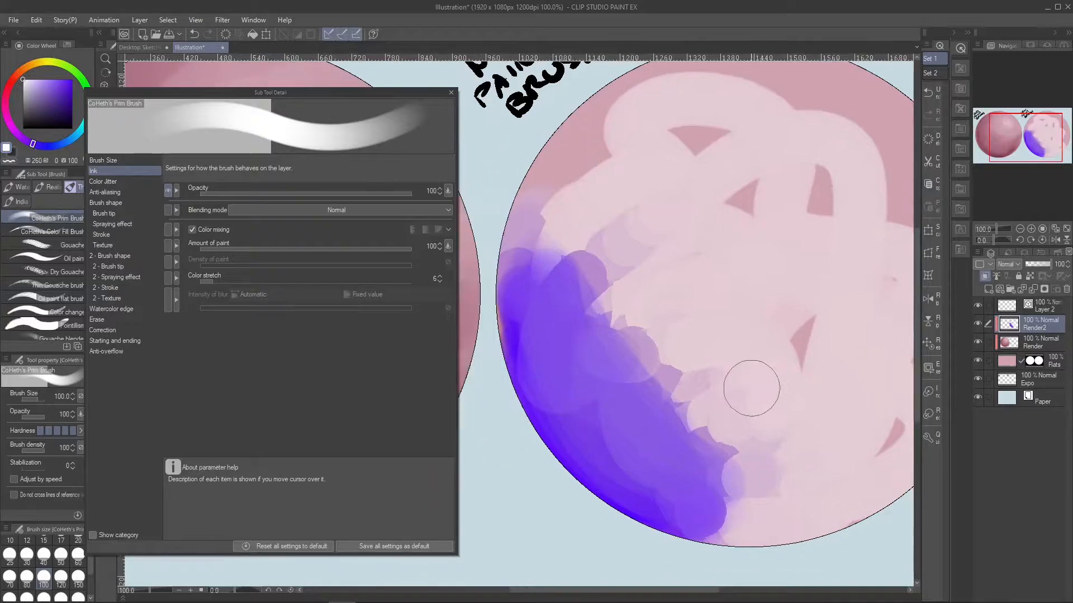
Smear one more white stroke through the violet shading and undo the white strokes on the right circle.
drag(579, 401, 785, 508)
key(ctrl+z)
key(ctrl+z)
key(ctrl+z)
Set the Color stretch to 0, smear white strokes through the violet shading and undo them.
drag(615, 394, 742, 438)
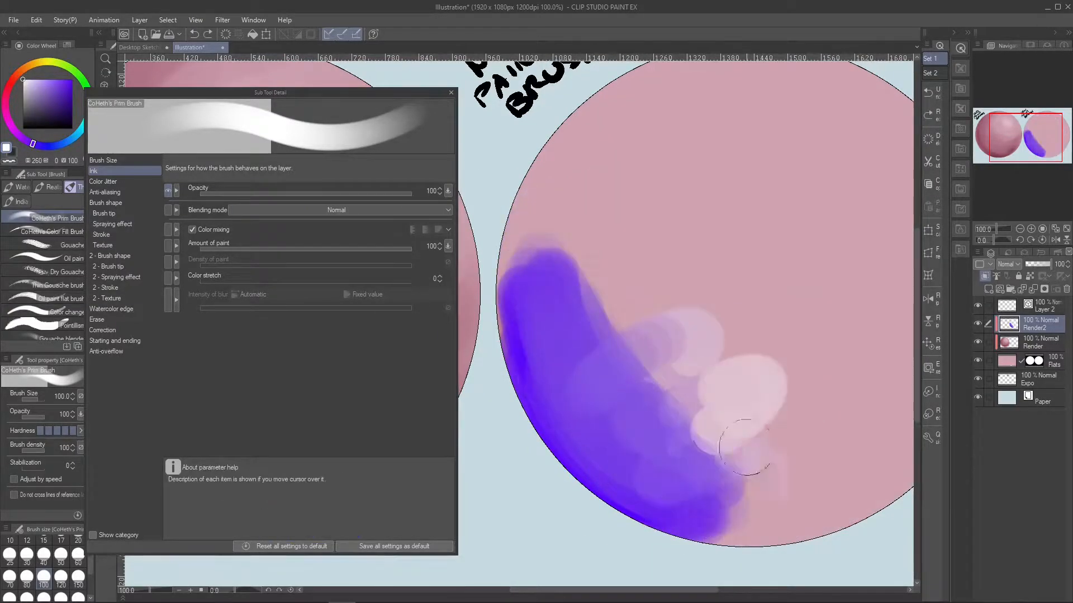
drag(668, 447, 793, 508)
drag(531, 301, 664, 240)
key(ctrl+z)
key(ctrl+z)
key(ctrl+z)
key(ctrl+z)
Set the Color stretch to 100 and test a white stroke across the violet shading, undoing and redoing it.
drag(213, 282, 411, 282)
mouse_move(551, 279)
mouse_down()
mouse_move(698, 299)
mouse_move(838, 495)
mouse_up()
key(ctrl+z)
mouse_move(737, 452)
mouse_down()
mouse_move(585, 244)
mouse_move(720, 463)
mouse_up()
key(ctrl+z)
key(ctrl+z)
key(ctrl+y)
key(ctrl+y)
Paint layered white strokes along the upper edge of the violet shading and blend them into it.
drag(625, 290, 765, 447)
drag(608, 330, 721, 453)
drag(645, 240, 795, 379)
drag(609, 276, 731, 396)
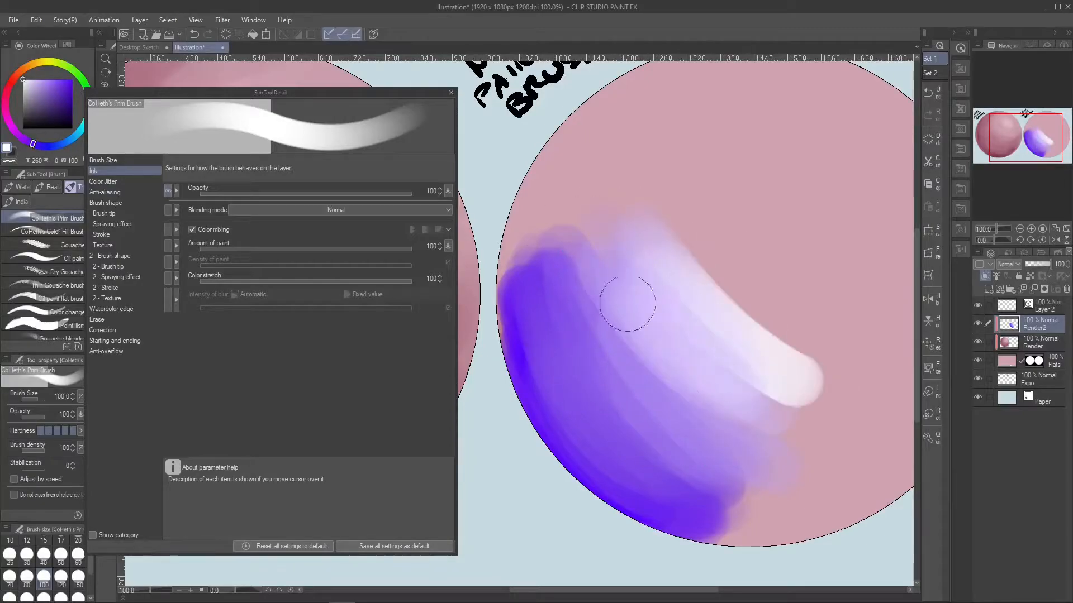
drag(589, 321, 650, 416)
mouse_move(525, 296)
mouse_down()
mouse_move(575, 425)
mouse_move(706, 388)
mouse_up()
Set the Amount of paint to 54, smear diagonal strokes across the violet shading and undo all the white strokes.
drag(411, 249, 315, 249)
drag(579, 446, 695, 480)
drag(765, 430, 629, 506)
drag(525, 290, 648, 413)
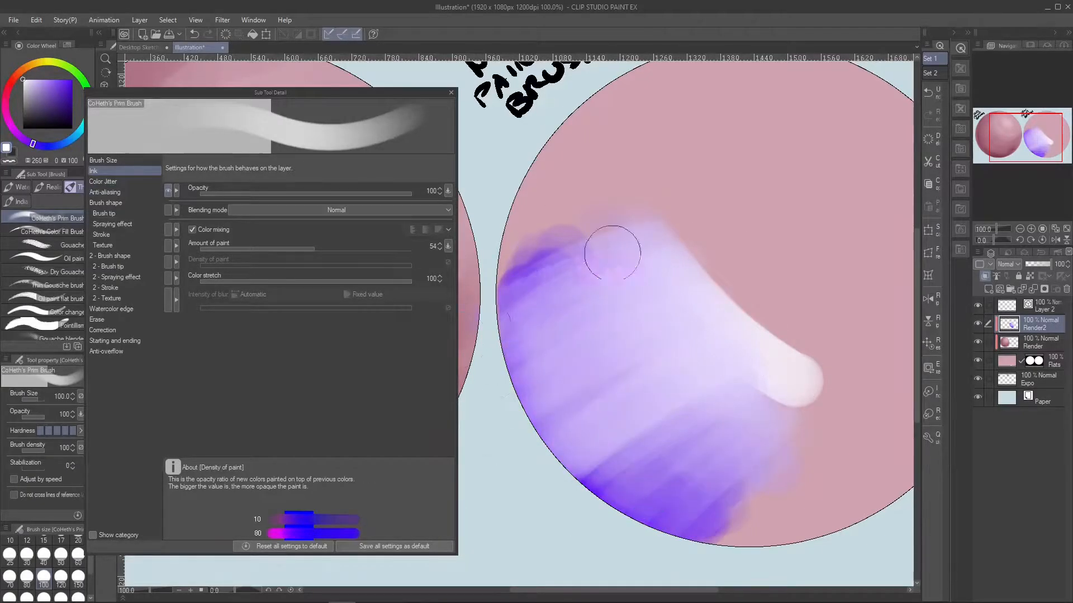
key(ctrl+z)
key(ctrl+z)
key(ctrl+z)
key(ctrl+z)
key(ctrl+z)
key(ctrl+z)
key(ctrl+z)
key(ctrl+z)
key(ctrl+z)
Turn off the pen dynamics for the ink's Opacity, test a stroke across the circle and undo it.
click(448, 191)
click(448, 220)
mouse_move(586, 290)
mouse_down()
mouse_move(646, 390)
mouse_move(826, 352)
mouse_up()
key(ctrl+z)
Set the Amount of paint to 100 and smear white strokes from the violet shading up across the circle.
drag(314, 249, 411, 249)
drag(589, 291, 709, 413)
drag(553, 419, 642, 486)
drag(541, 357, 673, 511)
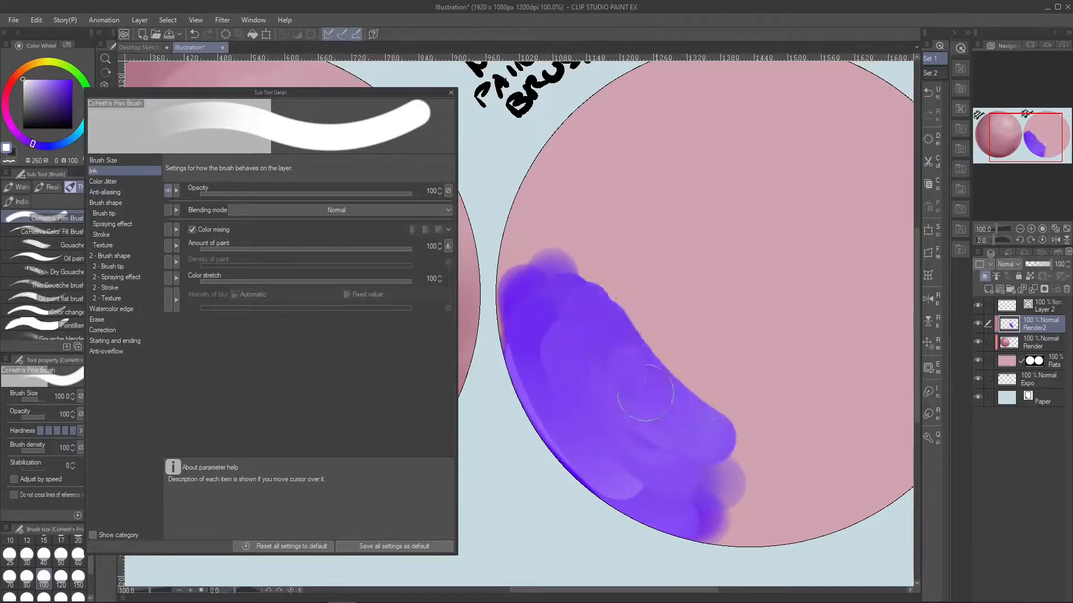
drag(609, 279, 720, 399)
drag(645, 235, 743, 355)
drag(664, 254, 785, 358)
drag(732, 187, 826, 282)
key(ctrl+z)
drag(579, 448, 840, 170)
key(ctrl+z)
Set the Color stretch to 0 and paint white strokes over the violet shading.
drag(411, 282, 200, 281)
drag(572, 441, 668, 361)
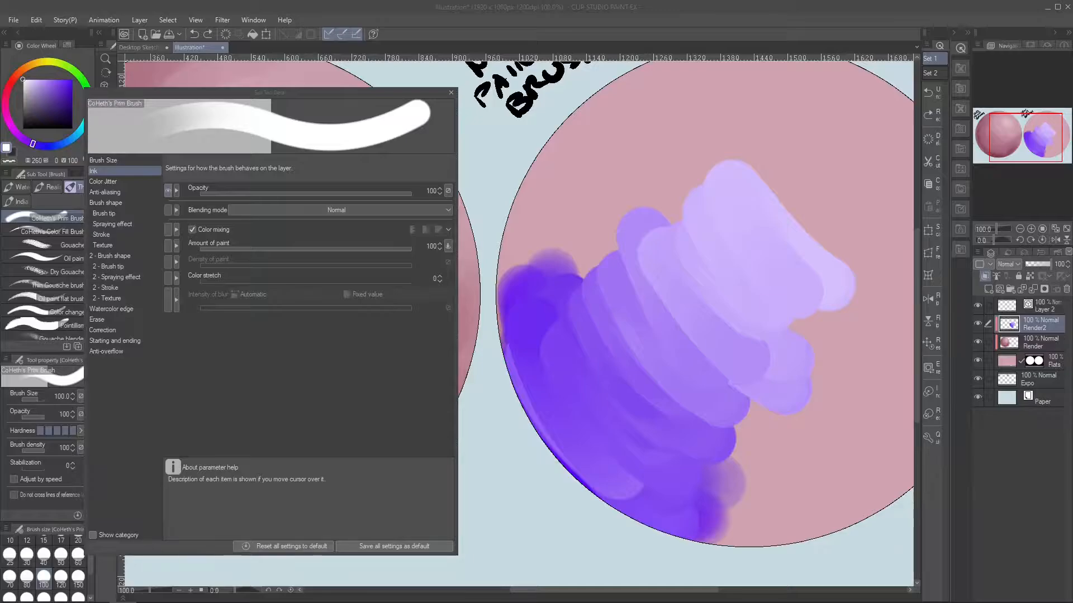
mouse_move(577, 270)
mouse_down()
mouse_move(577, 450)
mouse_move(690, 525)
mouse_up()
mouse_move(519, 325)
mouse_down()
mouse_move(615, 492)
mouse_move(546, 246)
mouse_up()
Set the Color stretch to 100 and paint looping white strokes through the lavender and violet areas.
drag(200, 281, 411, 281)
mouse_move(570, 418)
mouse_down()
mouse_move(617, 146)
mouse_move(847, 487)
mouse_up()
drag(610, 385, 667, 365)
drag(696, 312, 815, 429)
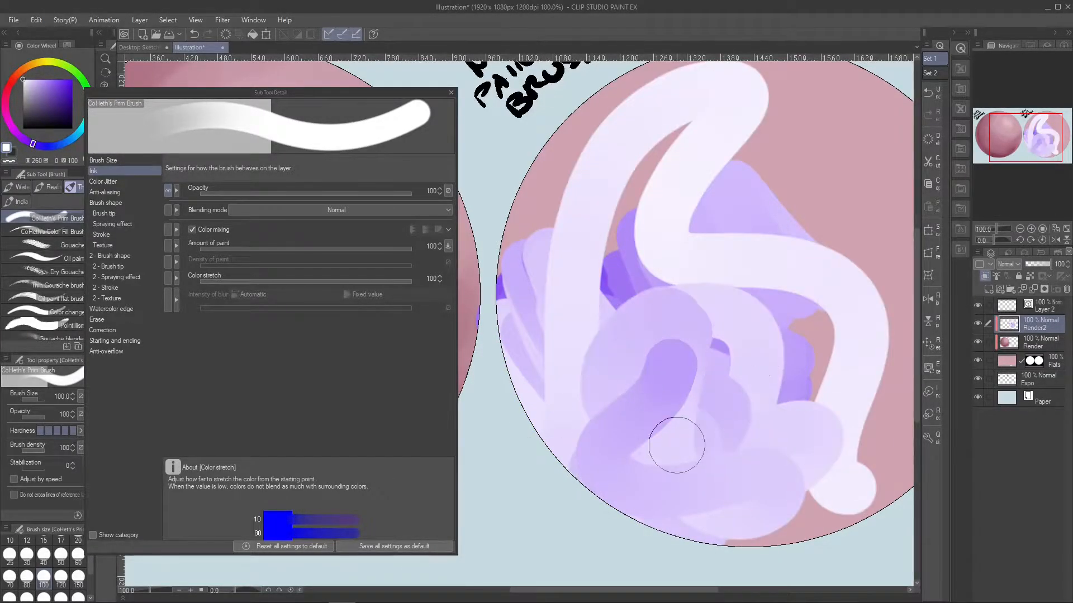
click(110, 256)
click(108, 266)
click(112, 277)
click(107, 298)
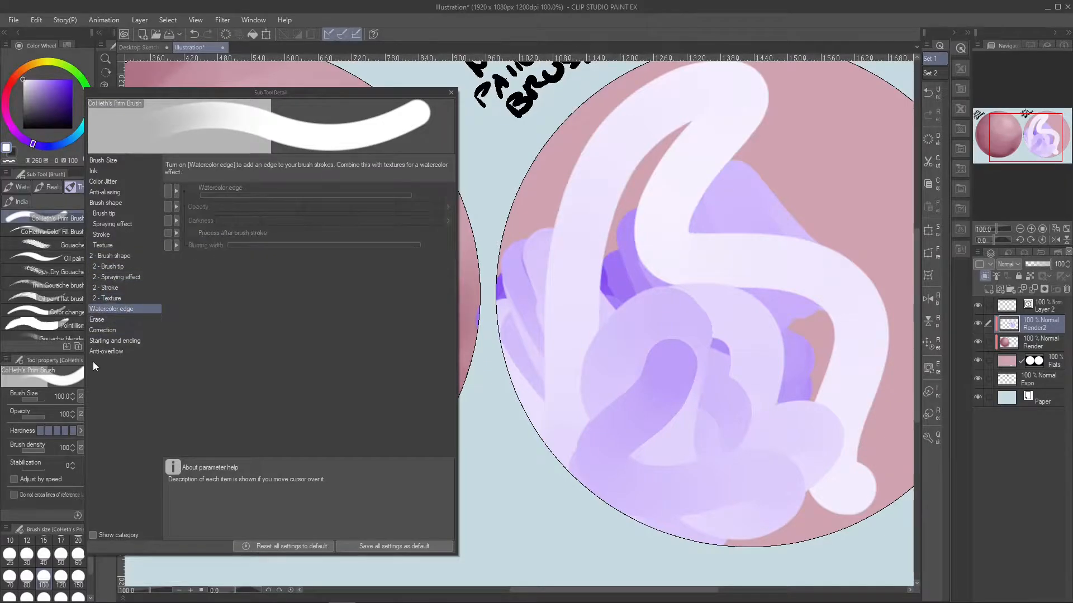
Turn the pen dynamics for the ink's Opacity back on and remove the white test strokes from the circle.
click(93, 171)
click(168, 191)
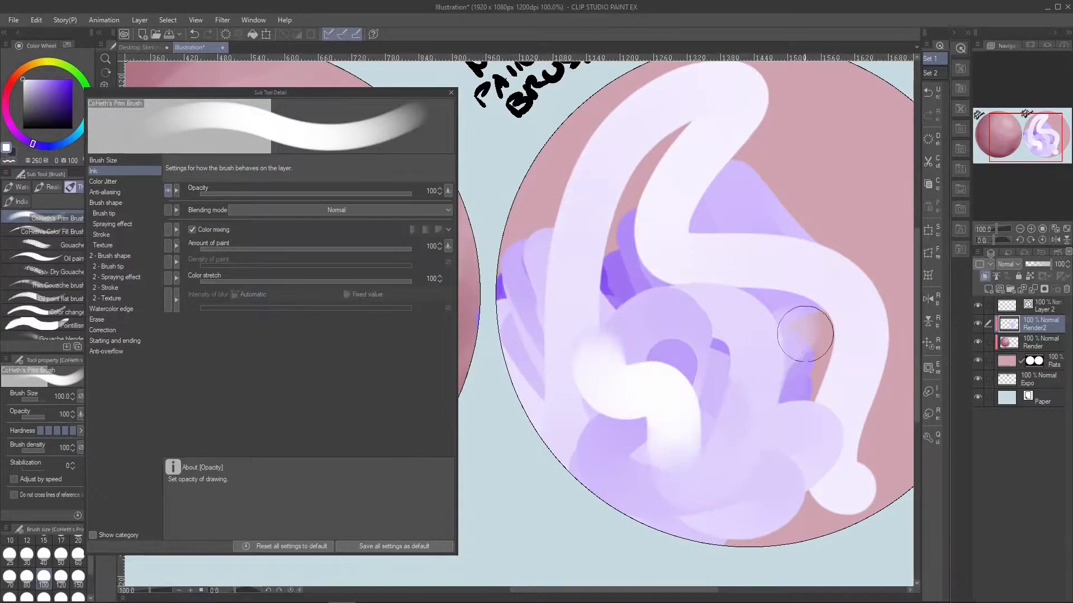
key(Delete)
Paint white strokes along the violet shading's upper edge, sample violet and deepen the circle's lower-left rim.
mouse_move(797, 324)
mouse_down()
mouse_move(792, 376)
mouse_move(527, 299)
mouse_move(530, 285)
mouse_move(558, 492)
mouse_up()
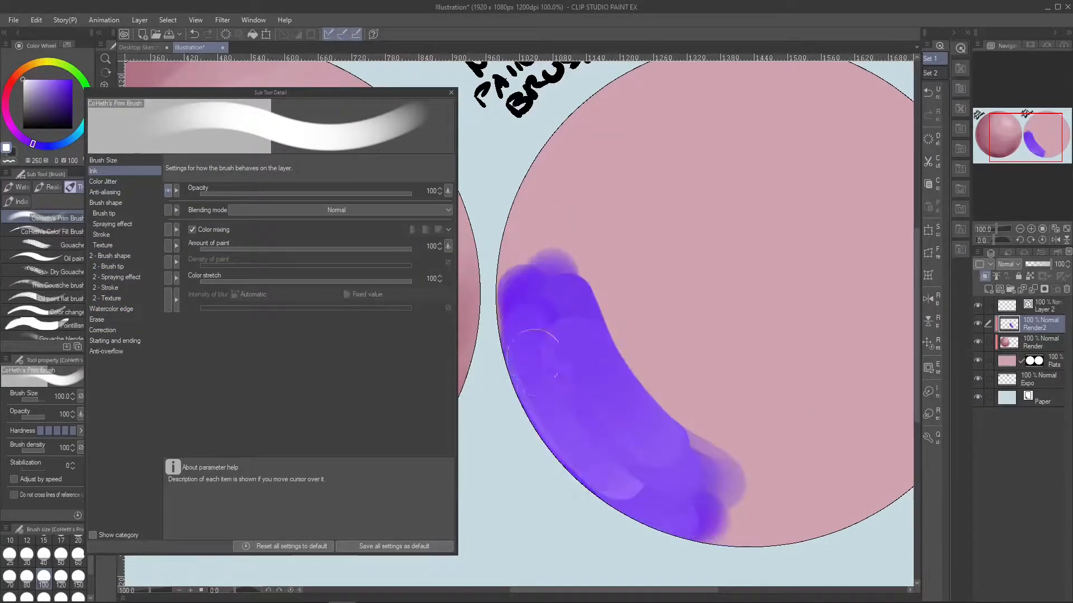
mouse_move(520, 274)
mouse_down()
mouse_move(682, 388)
mouse_move(581, 436)
mouse_move(614, 407)
mouse_move(536, 492)
mouse_up()
alt+click(581, 436)
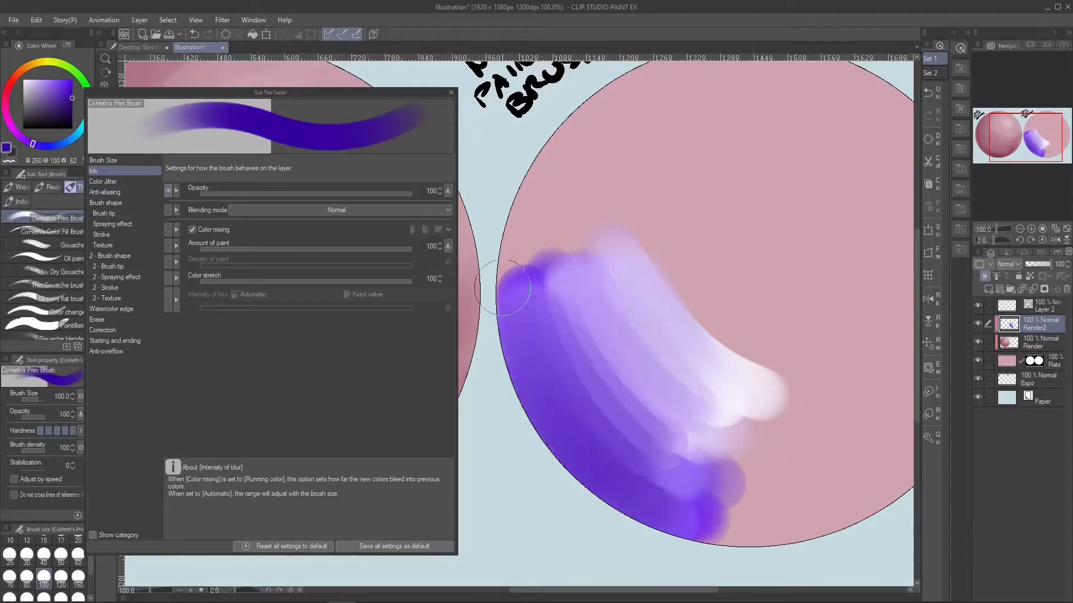
right_click(643, 347)
drag(643, 346, 567, 426)
Paint an orange stroke along the circle's upper-left rim and blend it down into the violet with sampled in-between colors.
right_click(520, 262)
mouse_move(519, 262)
mouse_down()
mouse_move(511, 272)
mouse_move(592, 112)
mouse_move(643, 90)
mouse_up()
right_click(533, 357)
right_click(531, 343)
right_click(530, 336)
right_click(529, 336)
drag(530, 336, 575, 395)
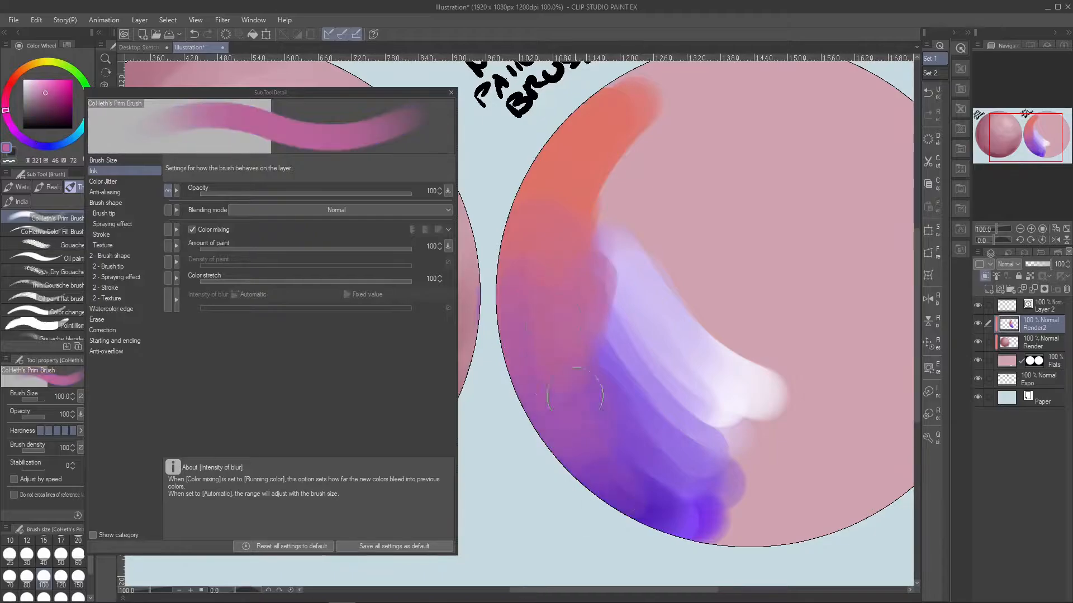
Reduce the brush size to 60, add a white highlight on the left rim and blend the orange further downward.
right_click(632, 346)
mouse_move(559, 304)
mouse_down()
mouse_move(530, 190)
mouse_move(520, 219)
mouse_move(571, 187)
mouse_up()
right_click(571, 186)
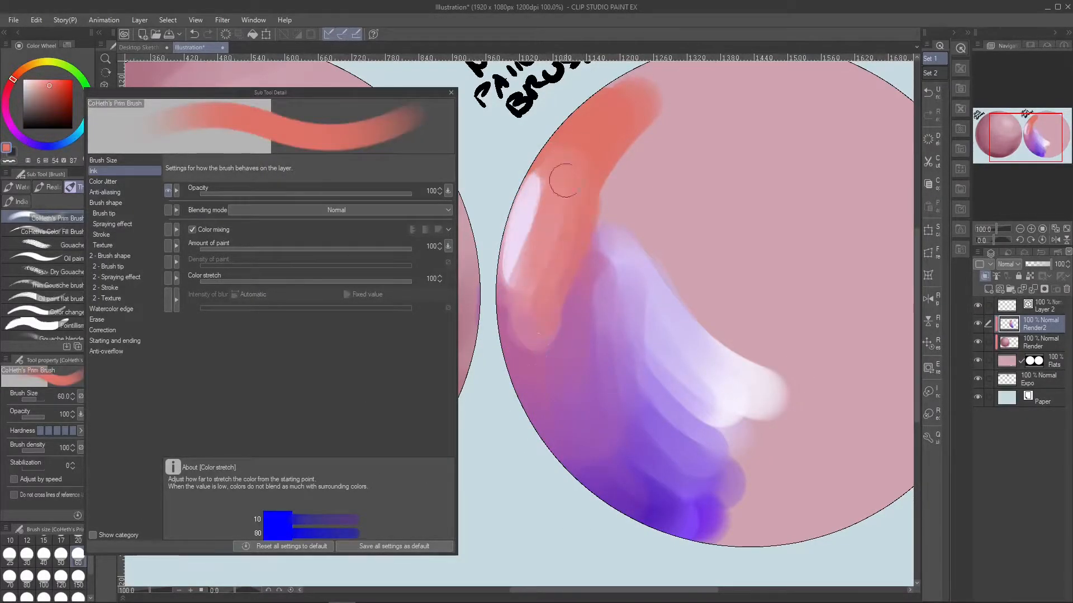
right_click(604, 269)
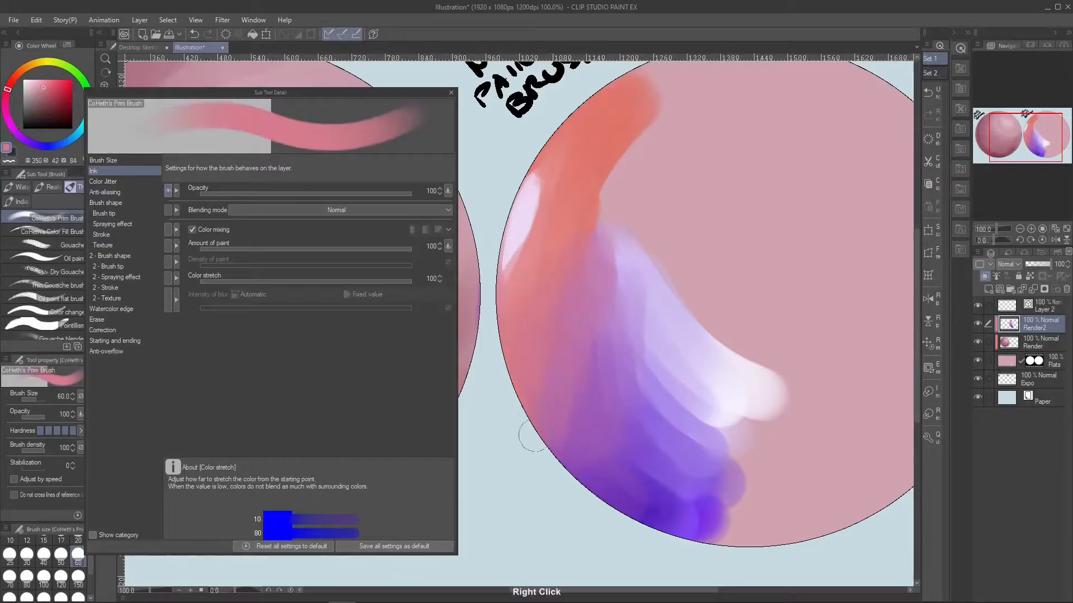
Blend the lower-left rim with sampled colors and extend the violet shading along the circle's bottom rim.
right_click(579, 413)
right_click(602, 480)
right_click(642, 502)
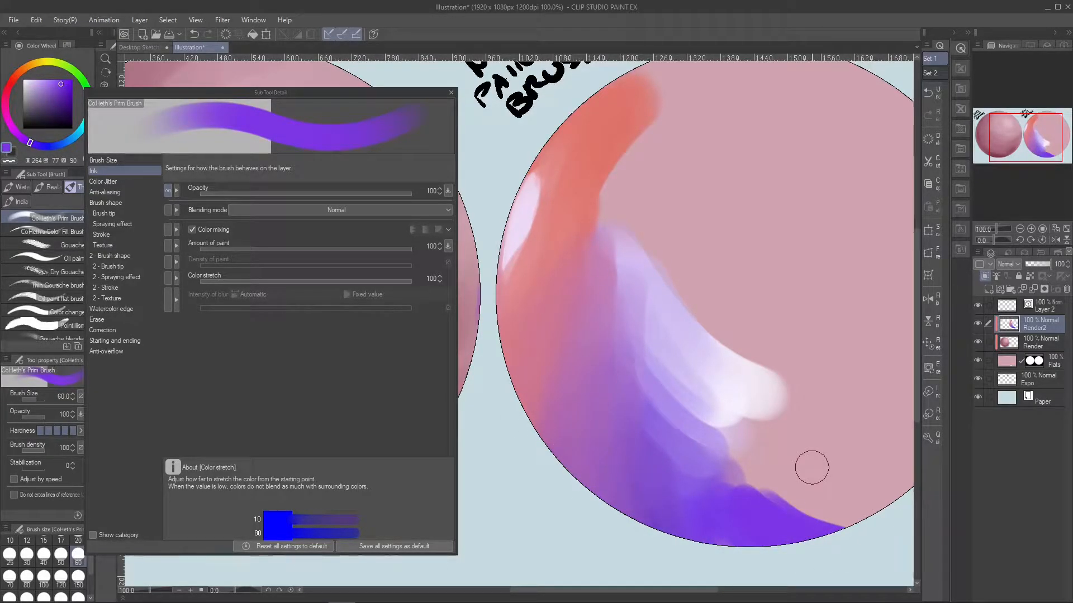
Compare the dual brush's 2-Anti-aliasing levels with violet test strokes, leave it at the first level and undo the strokes.
click(114, 256)
click(434, 203)
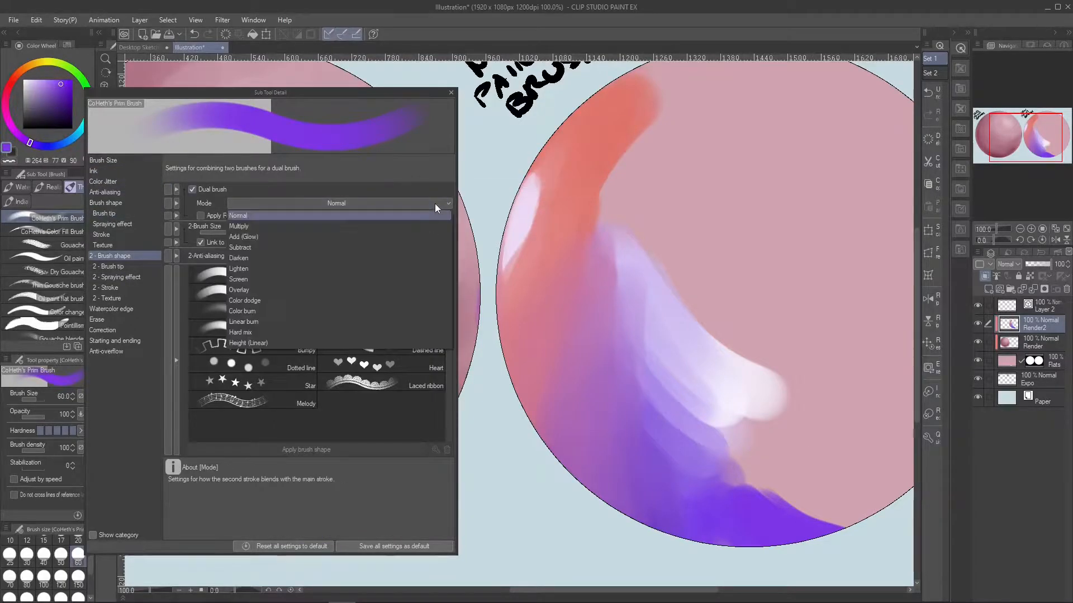
drag(770, 312, 704, 402)
key(ctrl+z)
drag(634, 316, 664, 472)
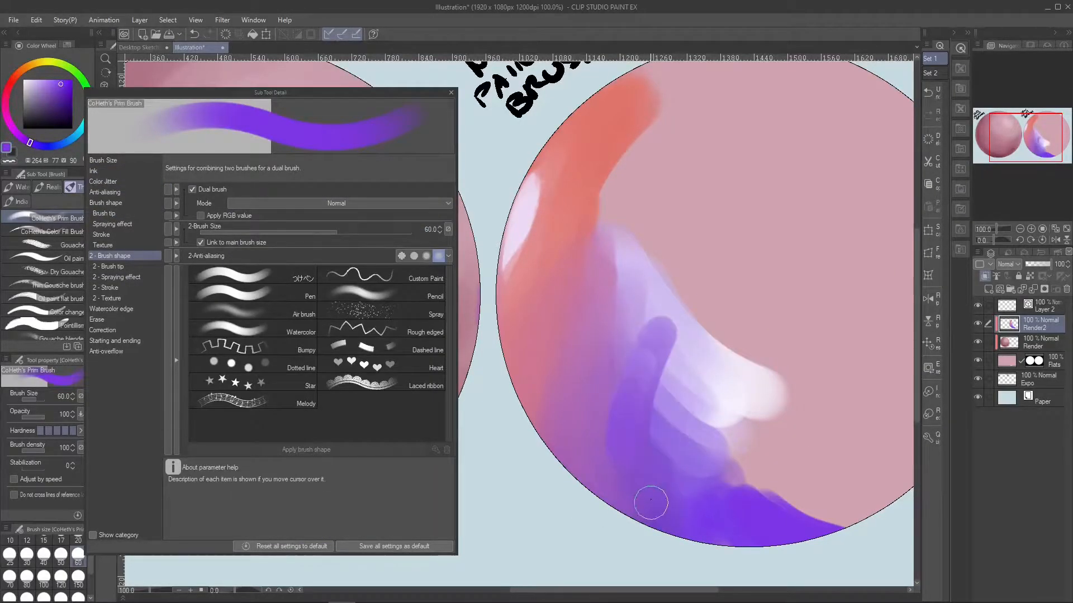
key(ctrl+z)
key(ctrl+z)
key(ctrl+z)
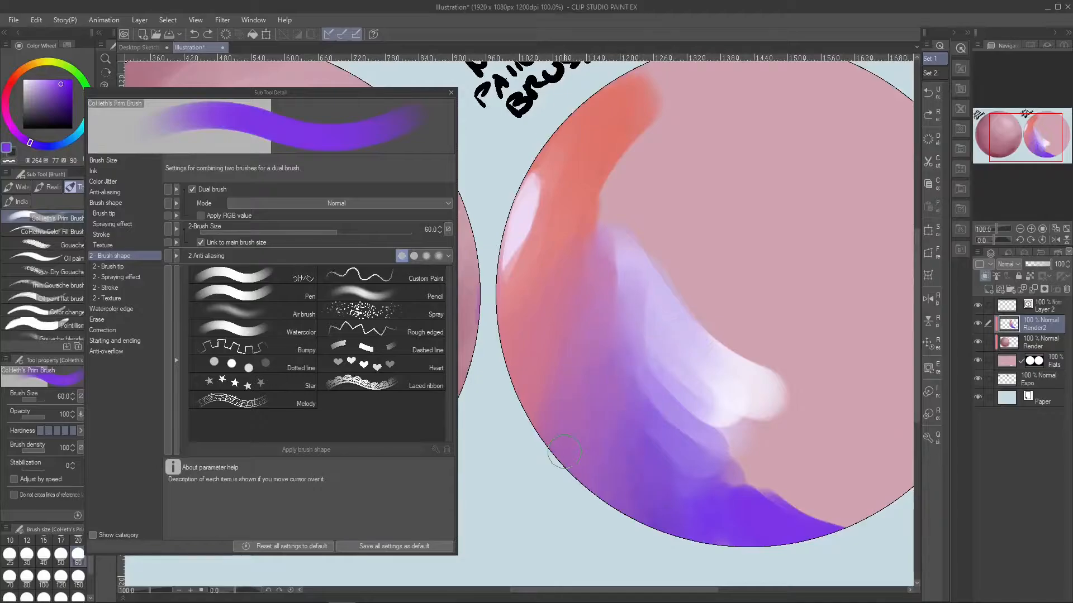
Set the second brush's tip shape to Material, test curvy violet strokes on the circle and undo them.
click(111, 267)
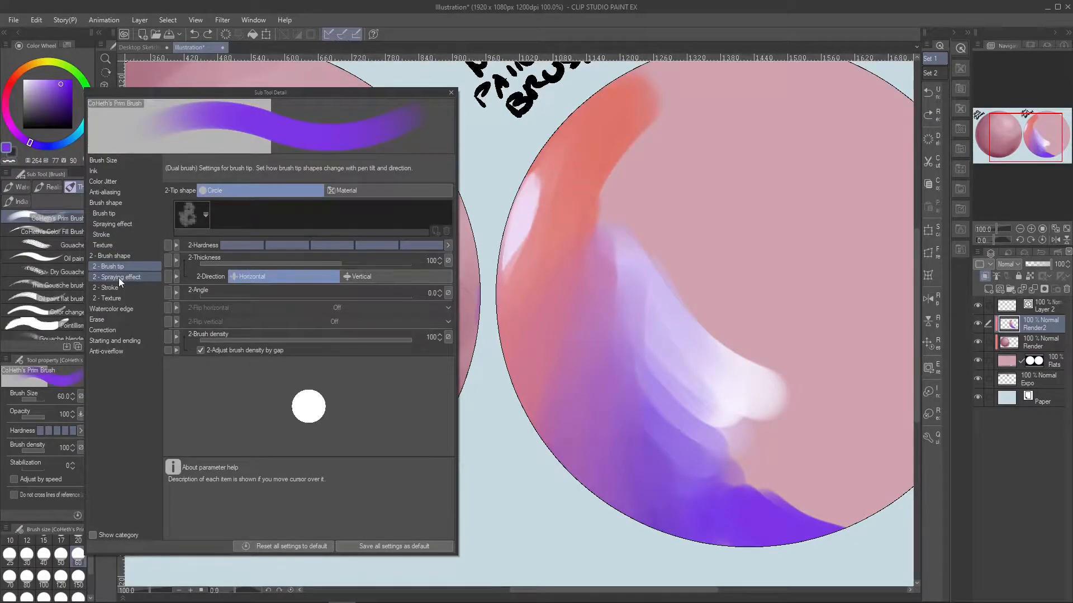
click(346, 191)
mouse_move(648, 268)
mouse_down()
mouse_move(723, 424)
mouse_move(821, 202)
mouse_up()
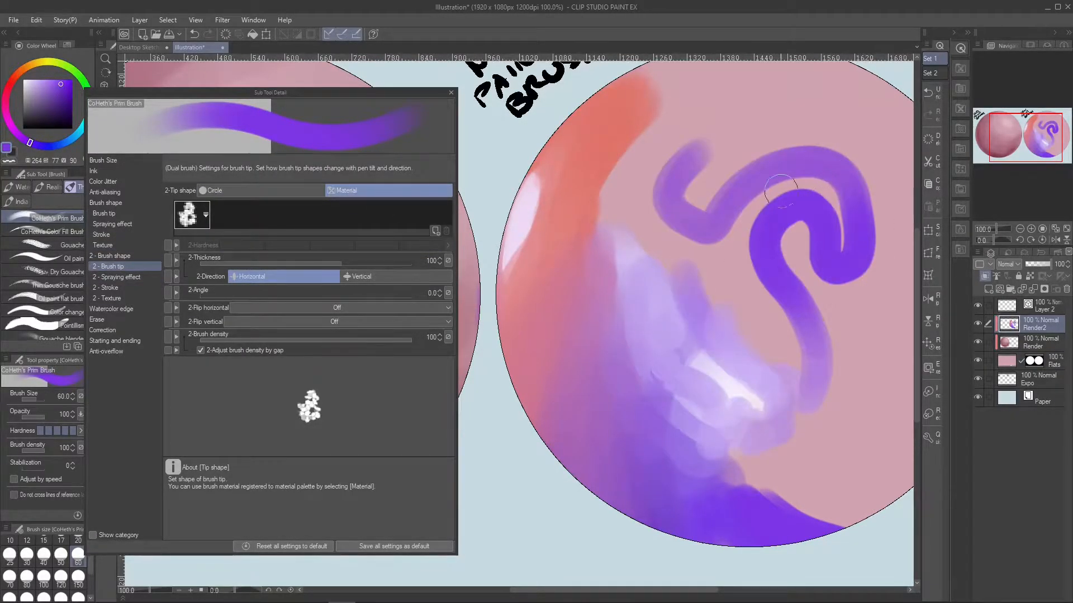
key(ctrl+z)
key(ctrl+z)
key(ctrl+z)
Paint adjoining patches of saturated violet and red on the circle and blend between them with sampled colors.
mouse_move(631, 189)
mouse_down()
mouse_move(588, 257)
mouse_move(623, 222)
mouse_move(597, 289)
mouse_up()
key(x)
drag(653, 227, 564, 262)
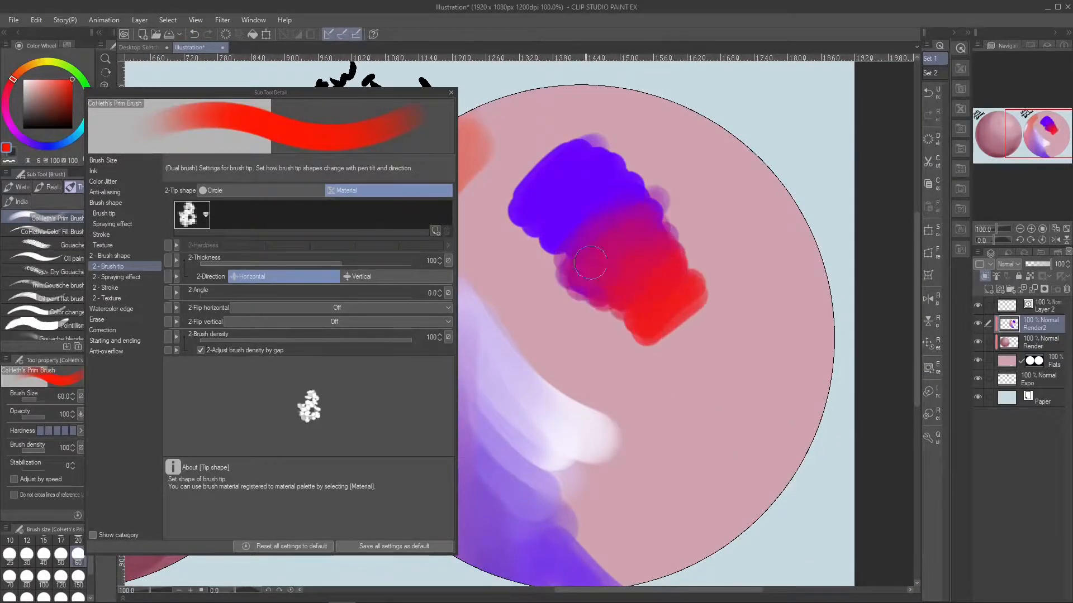
right_click(596, 289)
drag(622, 219, 574, 290)
right_click(617, 269)
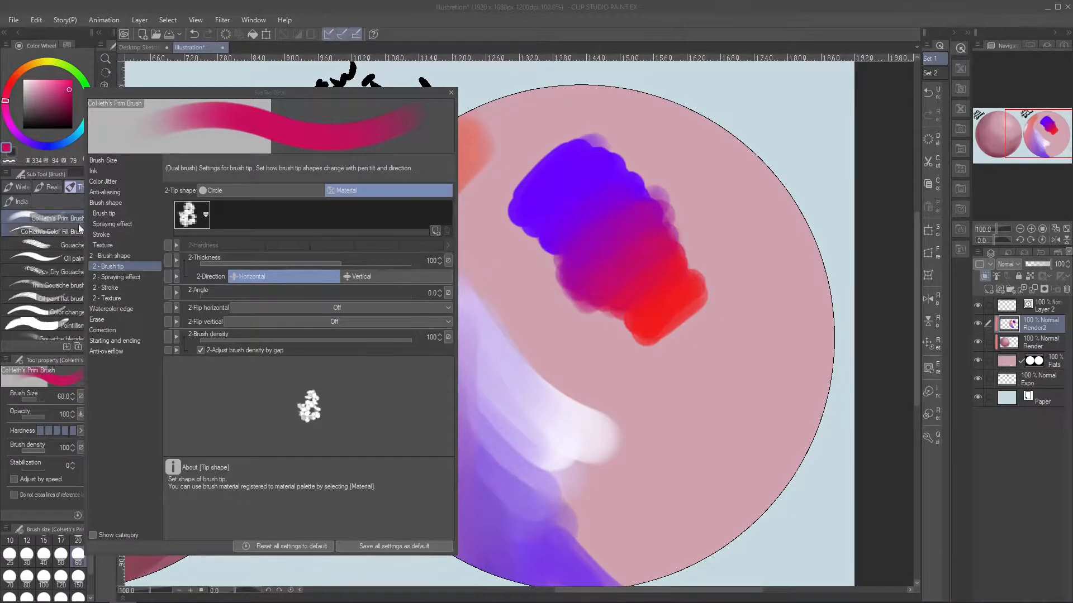
Look through the brush's correction, starting and ending, color jitter and brush shape settings, returning to the ink settings.
click(132, 308)
click(130, 330)
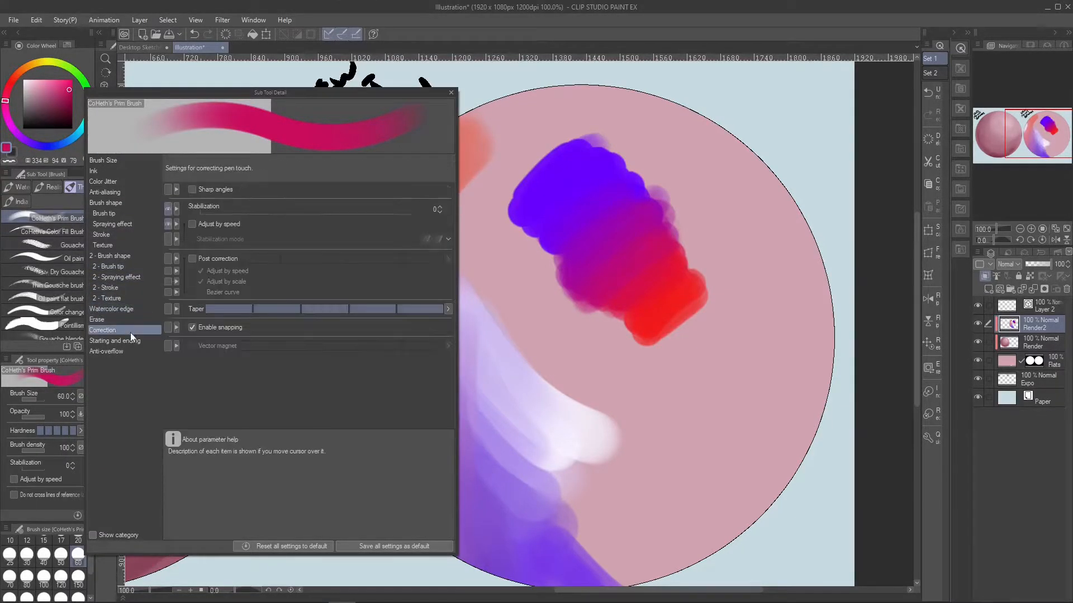
click(130, 340)
click(120, 181)
click(123, 201)
click(129, 180)
click(129, 172)
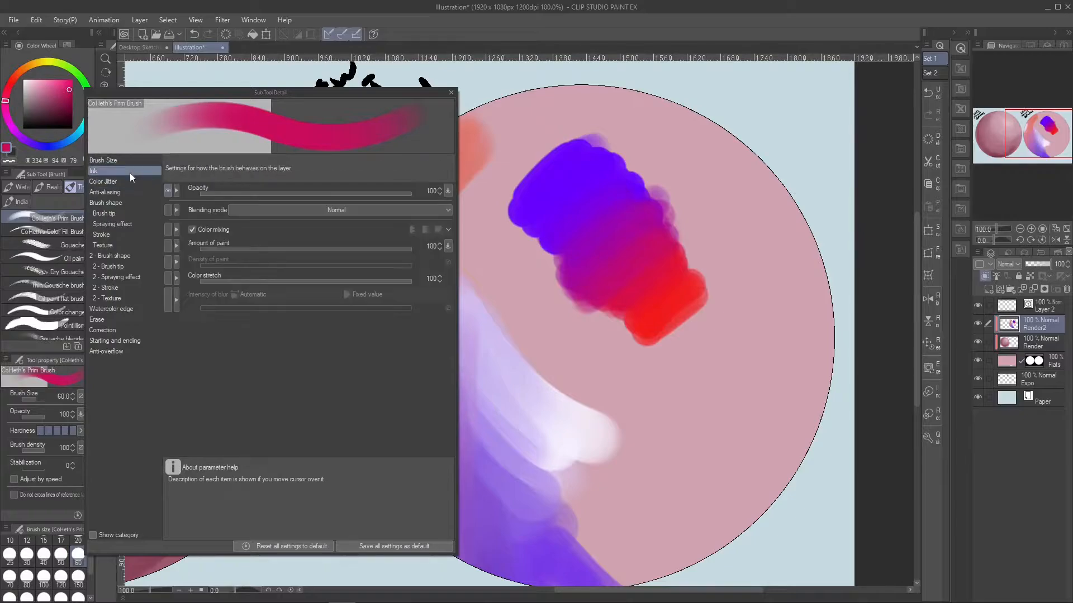
Turn off Color mixing, paint red test strokes, and undo them along with the violet and red patches.
click(193, 230)
mouse_move(645, 387)
mouse_down()
mouse_move(683, 368)
mouse_move(679, 435)
mouse_up()
drag(725, 352, 679, 478)
key(ctrl+z)
key(ctrl+z)
key(ctrl+z)
right_click(671, 325)
key(ctrl+z)
key(ctrl+z)
key(ctrl+z)
key(ctrl+z)
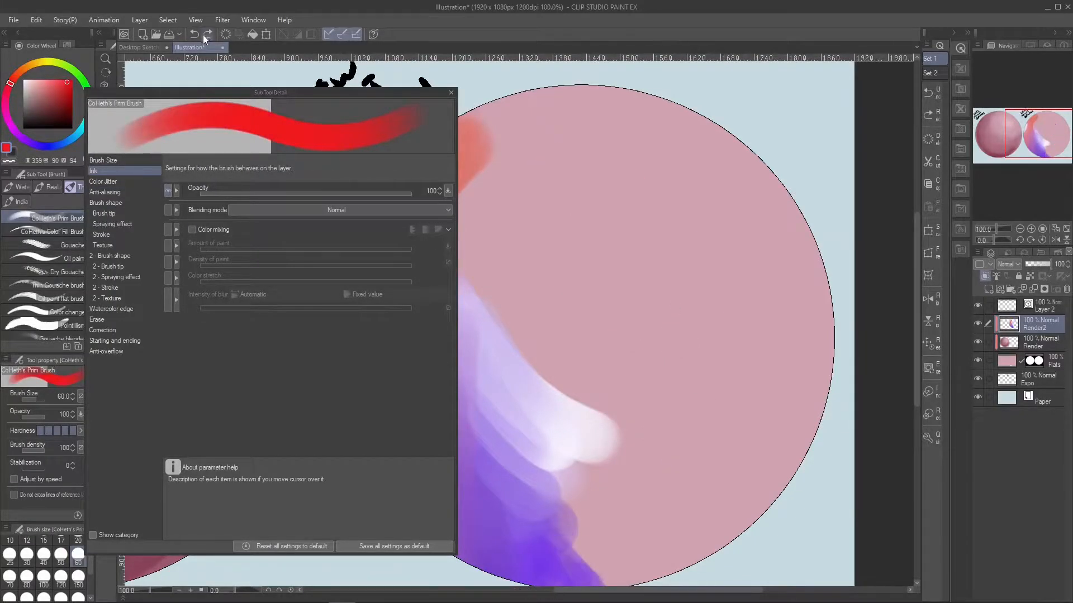
Redo the first violet strokes, paint red against them without Color mixing and sample the violet.
key(ctrl+y)
key(ctrl+y)
drag(667, 246, 613, 258)
drag(609, 335, 667, 391)
key(ctrl+z)
mouse_move(592, 246)
mouse_down()
mouse_move(606, 208)
mouse_move(592, 251)
mouse_up()
right_click(603, 184)
Turn Color mixing back on and undo the red strokes beside the violet patch.
click(192, 230)
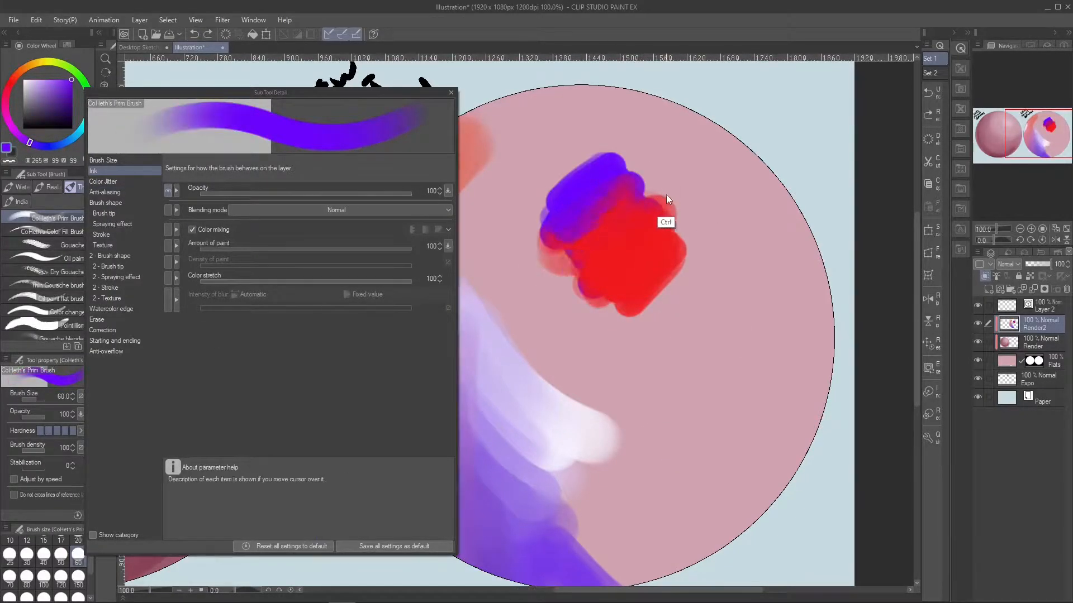
key(ctrl+z)
key(ctrl+z)
key(ctrl+z)
mouse_move(686, 240)
mouse_down()
mouse_move(646, 274)
mouse_move(664, 227)
mouse_up()
key(ctrl+z)
Paint a red-orange patch beside the violet one and blend the two into a gradient with repeatedly sampled colors.
click(15, 75)
right_click(602, 182)
mouse_move(606, 184)
mouse_down()
mouse_move(662, 273)
mouse_move(586, 191)
mouse_move(603, 287)
mouse_move(557, 224)
mouse_move(563, 242)
mouse_move(651, 204)
mouse_up()
right_click(665, 268)
right_click(575, 196)
right_click(648, 269)
right_click(620, 185)
right_click(657, 266)
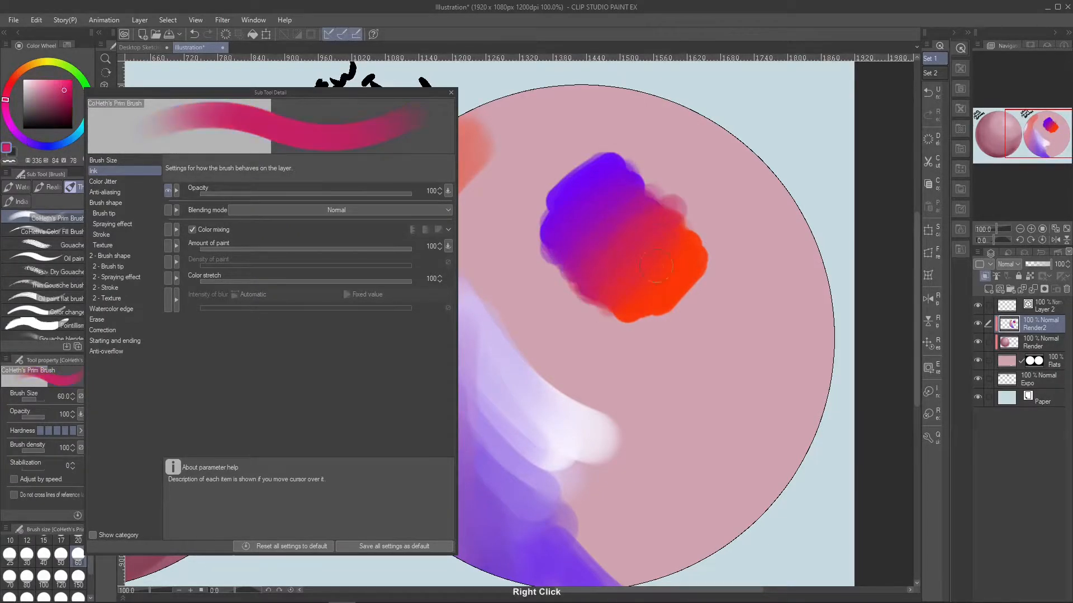
right_click(640, 200)
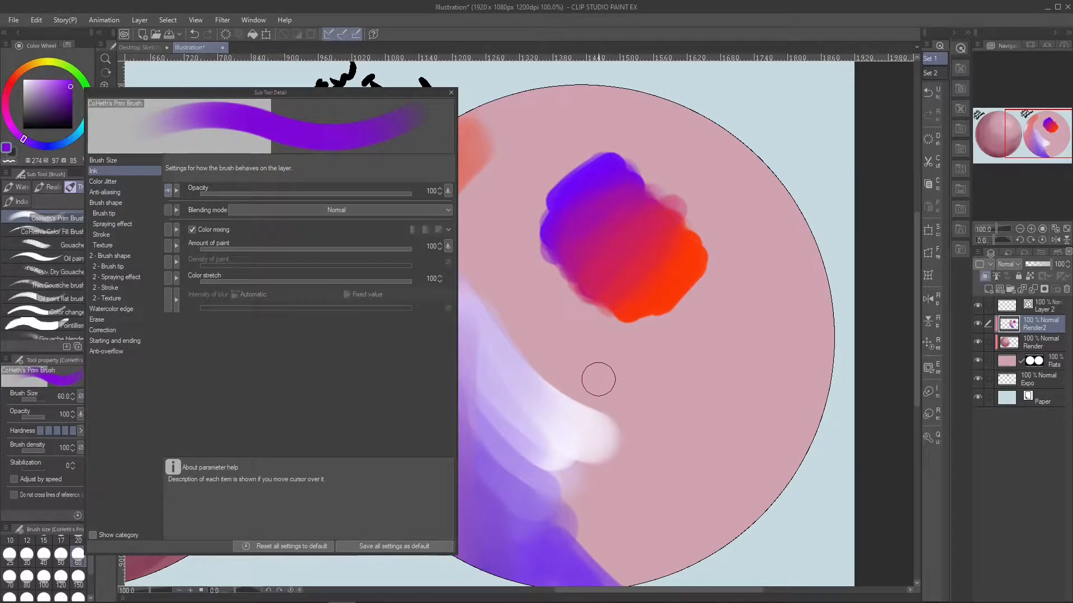
Sample the violet, drop the Color stretch to its minimum, test strokes below the gradient patch and undo them.
key(ctrl+z)
mouse_move(673, 277)
mouse_down()
mouse_move(795, 387)
mouse_move(763, 453)
mouse_up()
right_click(590, 190)
drag(391, 282, 196, 281)
drag(661, 313, 688, 519)
key(ctrl+z)
key(ctrl+z)
Test violet strokes at a medium Color stretch, raise it to 80 and undo the strokes.
drag(692, 269, 768, 503)
click(287, 280)
drag(649, 313, 671, 541)
click(357, 281)
key(ctrl+z)
key(ctrl+z)
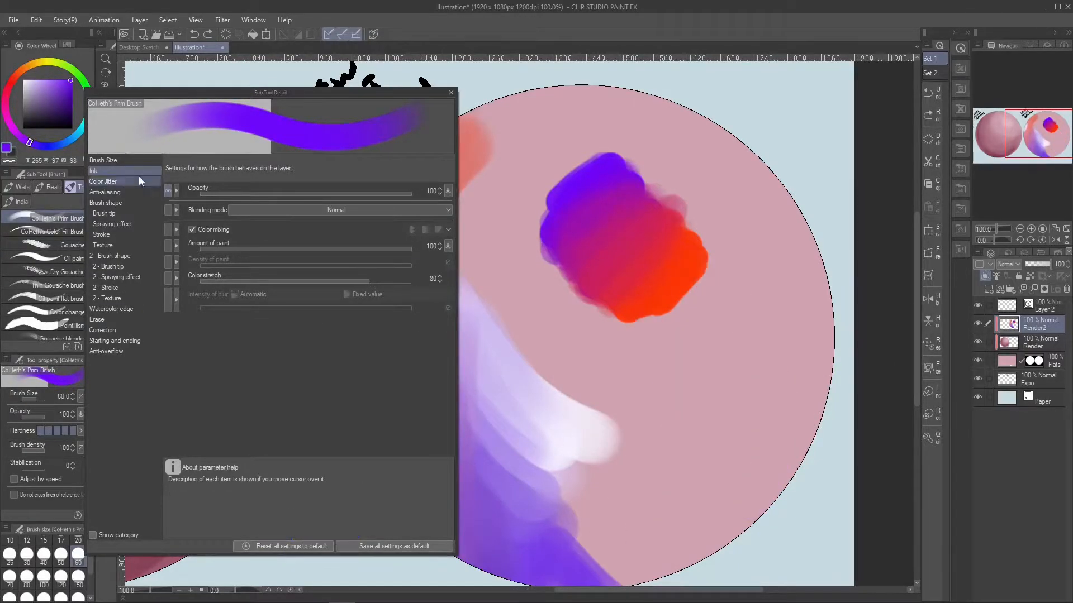
Check the Color Fill Brush's Color Jitter and dual brush settings, and return to the Prim Brush.
click(56, 231)
key(space)
drag(537, 425, 675, 465)
click(106, 182)
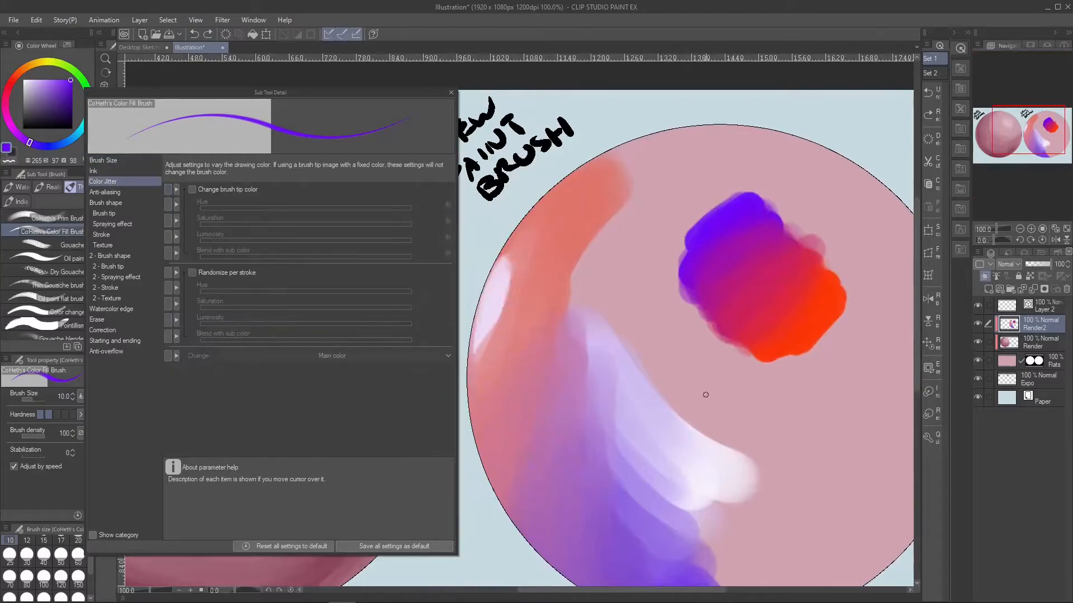
click(139, 256)
click(192, 189)
click(56, 217)
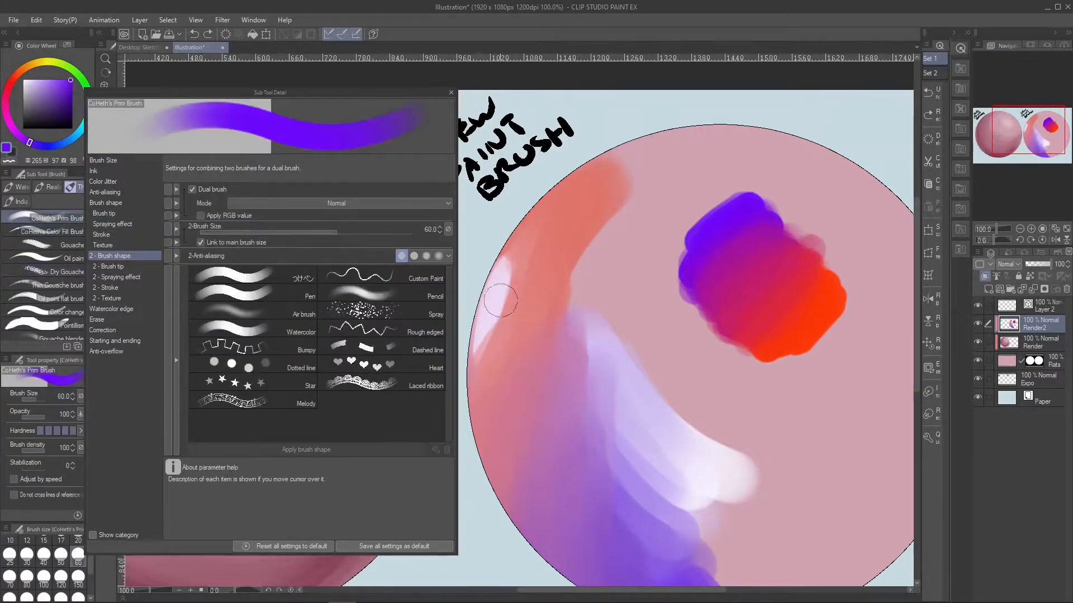
Test a violet stroke beside the gradient patch, undo it, and sample magenta shades from the patch.
drag(852, 316, 783, 522)
key(ctrl+z)
right_click(772, 264)
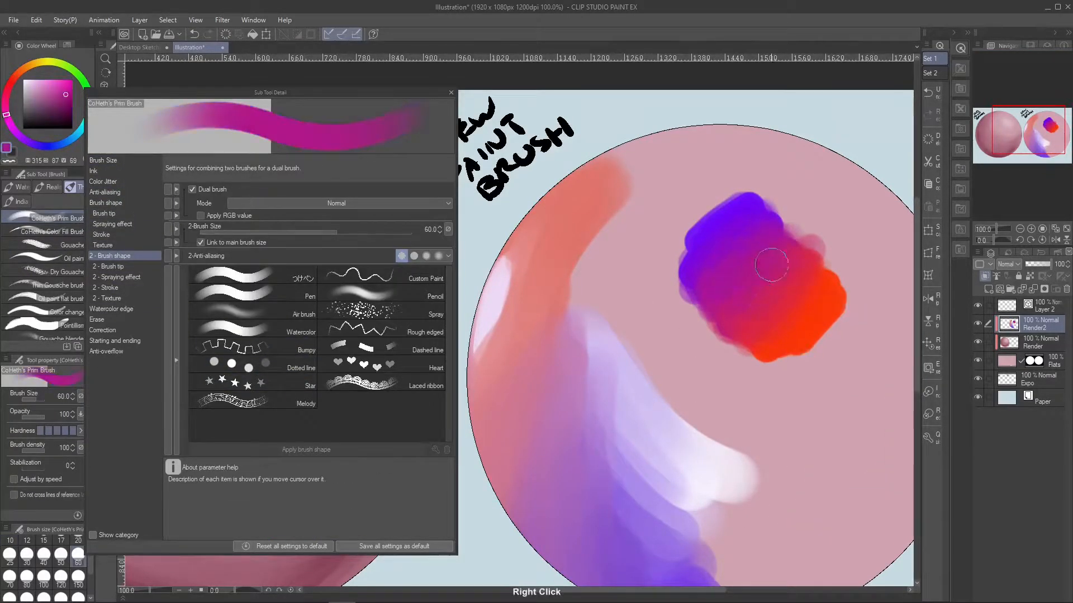
right_click(791, 304)
right_click(742, 304)
Replace the main brush's tip shape with the leaf-shaped brush pen material.
click(127, 214)
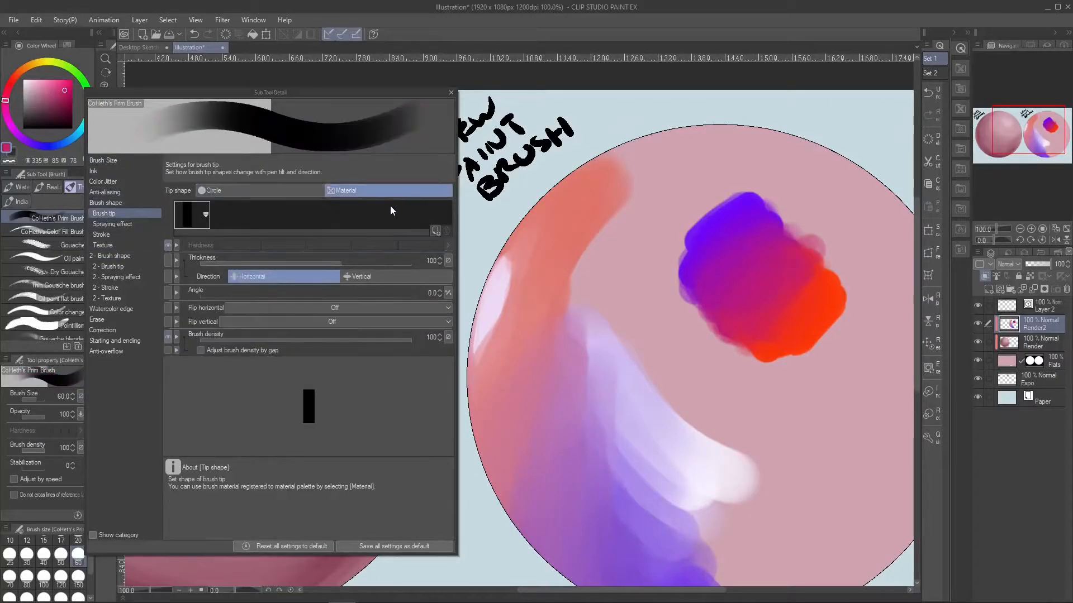
click(412, 208)
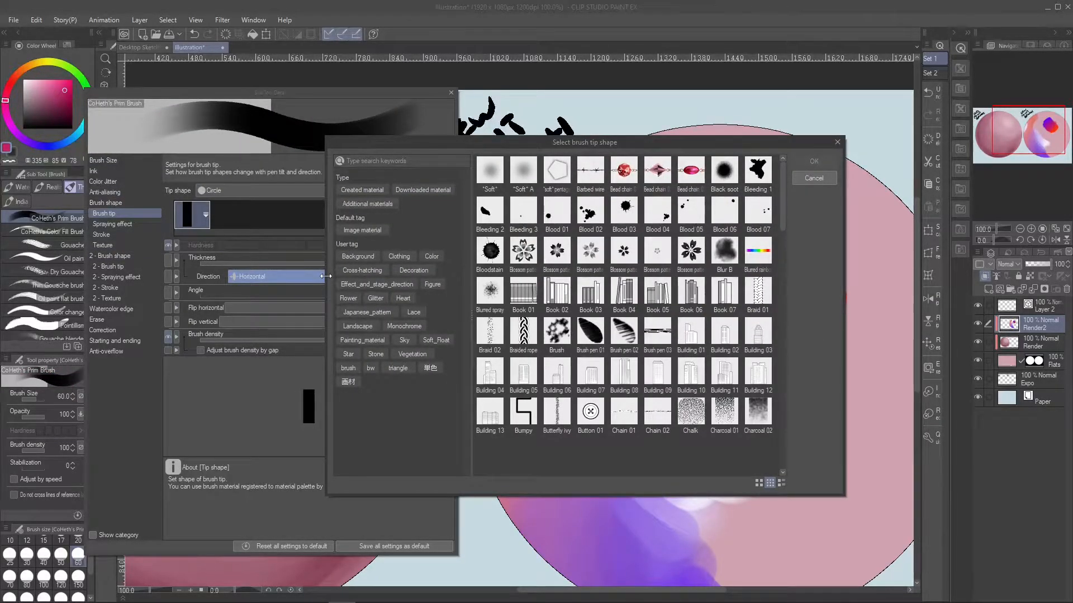
click(590, 331)
click(814, 161)
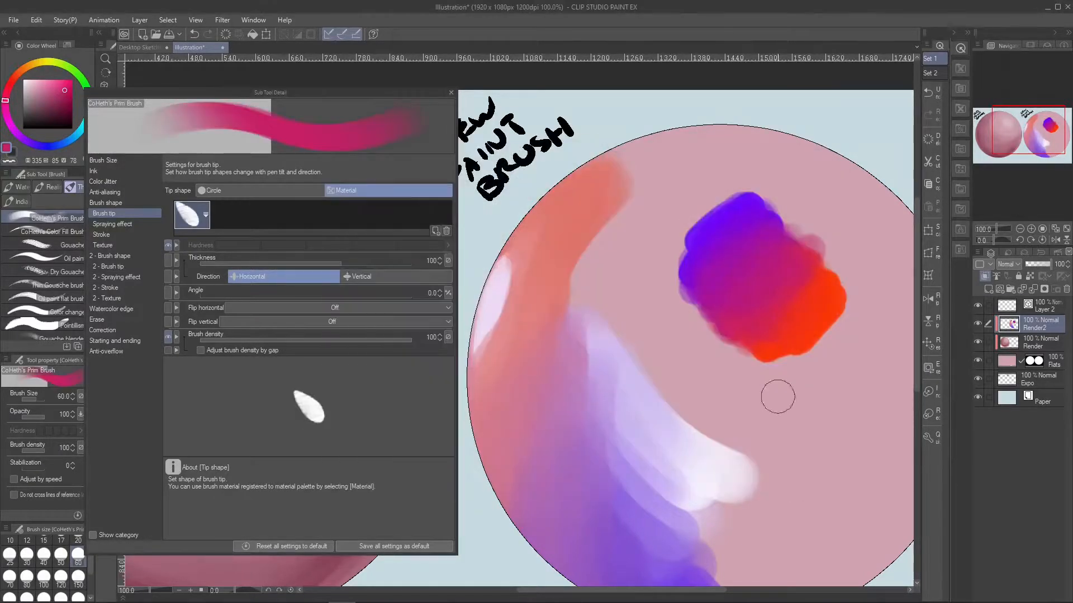
Sample the red-orange, test the new tip below the gradient patch and undo the last strokes.
right_click(802, 319)
drag(829, 378, 763, 446)
key(ctrl+z)
key(ctrl+z)
key(ctrl+z)
key(ctrl+z)
Paint a broad red patch on the sphere's upper half and a magenta patch along its lower end.
mouse_move(654, 254)
mouse_down()
mouse_move(733, 208)
mouse_move(785, 363)
mouse_move(813, 362)
mouse_move(791, 410)
mouse_up()
key(ctrl+z)
mouse_move(810, 413)
mouse_down()
mouse_move(826, 370)
mouse_move(802, 321)
mouse_move(877, 340)
mouse_up()
drag(877, 341, 855, 374)
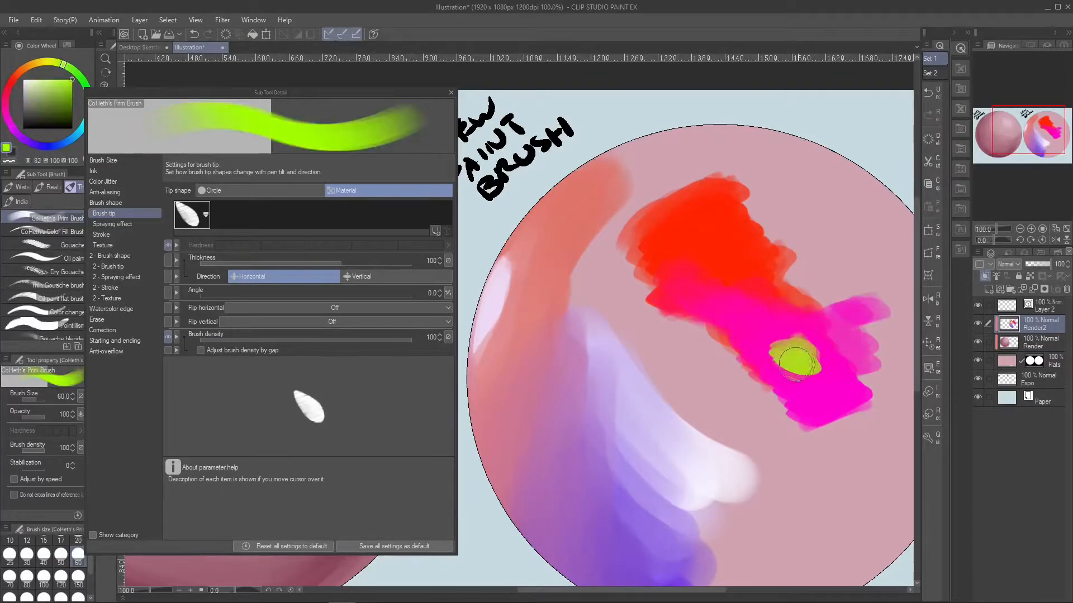
Paint yellow-green into the magenta and blend it along the lower edge of the red patch with sampled colors.
drag(793, 352, 721, 318)
right_click(783, 347)
mouse_move(793, 352)
mouse_down()
mouse_move(718, 330)
mouse_move(816, 373)
mouse_up()
right_click(782, 317)
right_click(774, 319)
mouse_move(679, 293)
mouse_down()
mouse_move(744, 345)
mouse_move(793, 335)
mouse_up()
right_click(749, 348)
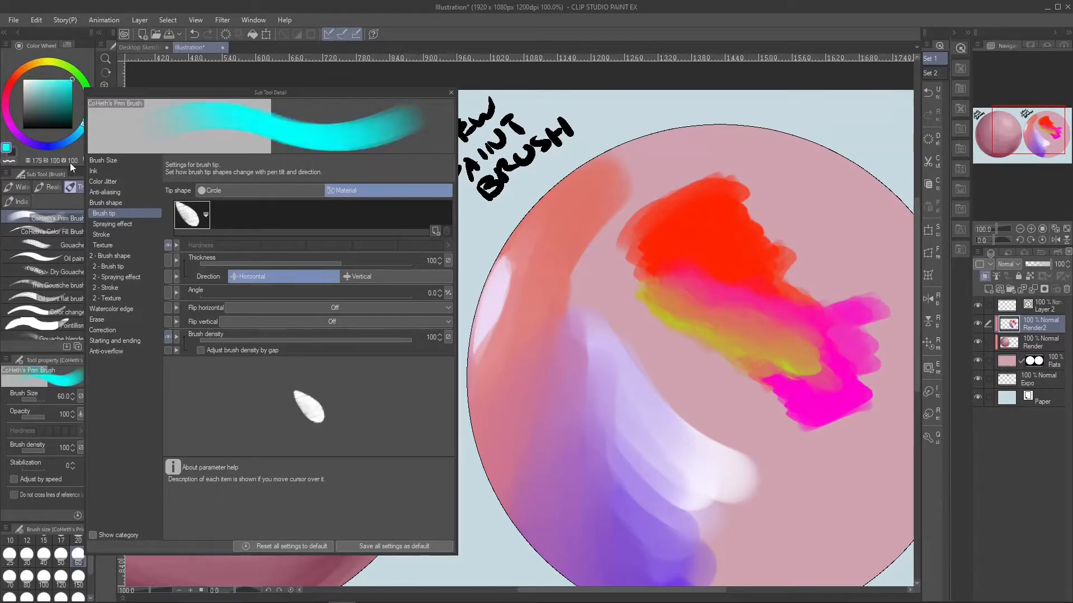
Browse the tip shape materials available for the second brush and cancel the selection.
click(146, 245)
click(149, 266)
click(186, 224)
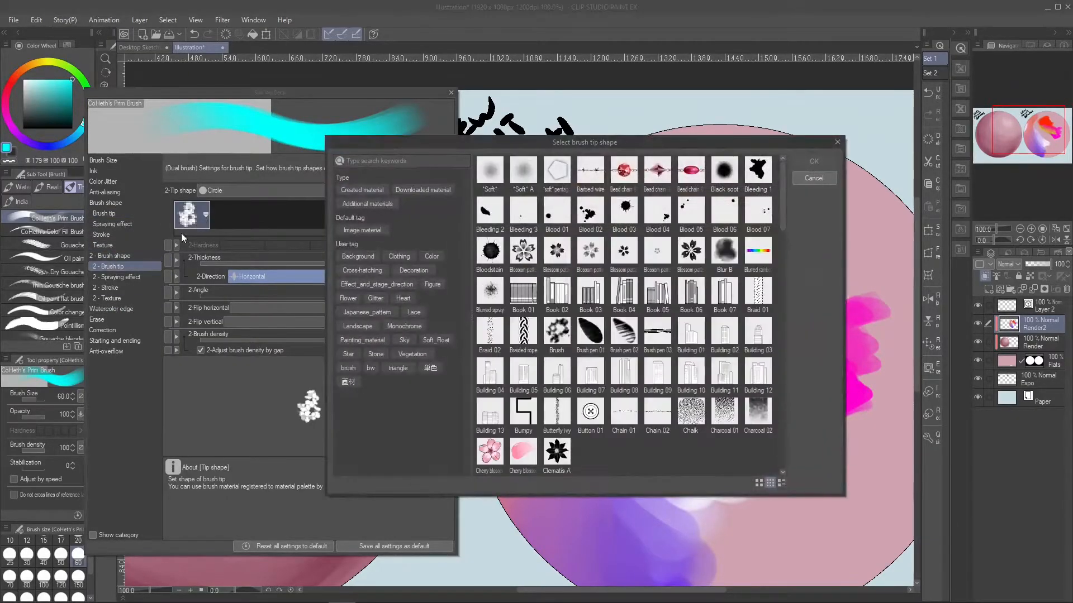
scroll(519, 332, down, 5)
key(Escape)
Paint cyan over the red patch and blend the two with repeatedly sampled colors.
mouse_move(720, 212)
mouse_down()
mouse_move(733, 244)
mouse_move(655, 232)
mouse_move(688, 257)
mouse_move(718, 248)
mouse_move(729, 271)
mouse_up()
right_click(752, 223)
mouse_move(746, 232)
mouse_down()
mouse_move(703, 205)
mouse_move(765, 262)
mouse_up()
right_click(720, 223)
right_click(745, 232)
Try the second brush tip's thickness at 52 and return it to 100.
drag(341, 263, 420, 261)
drag(420, 260, 321, 261)
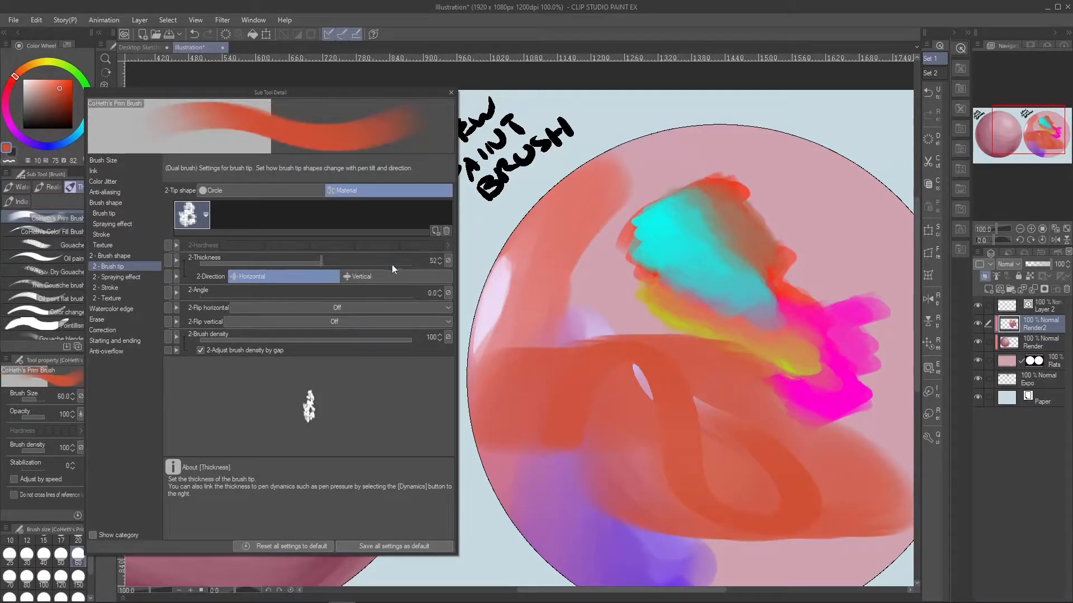
click(440, 259)
Set the second brush's density to 100 and turn on its input dynamics.
drag(285, 340, 417, 338)
click(448, 338)
click(448, 367)
click(662, 353)
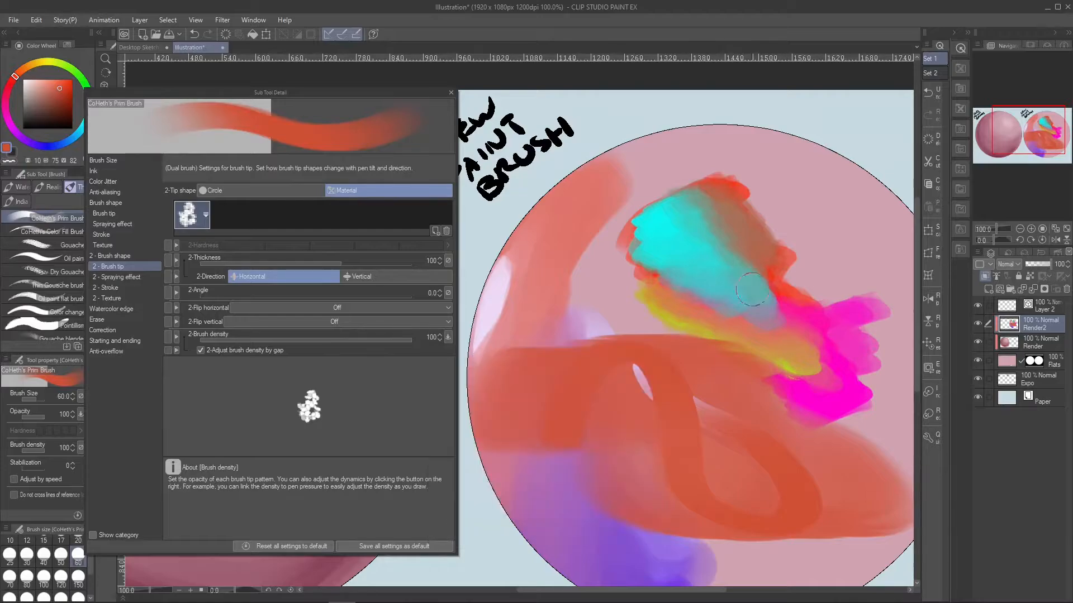
Blend the lower end of the cyan area and start working sampled violet into the orange strokes below.
drag(752, 289, 775, 342)
right_click(664, 548)
drag(668, 478, 679, 495)
right_click(687, 452)
right_click(692, 465)
mouse_move(687, 452)
mouse_down()
mouse_move(690, 486)
mouse_move(711, 475)
mouse_move(658, 492)
mouse_move(648, 482)
mouse_up()
Paint a saturated violet spot in the orange strokes and soften its edges with sampled colors.
right_click(673, 492)
right_click(696, 485)
right_click(655, 488)
click(72, 79)
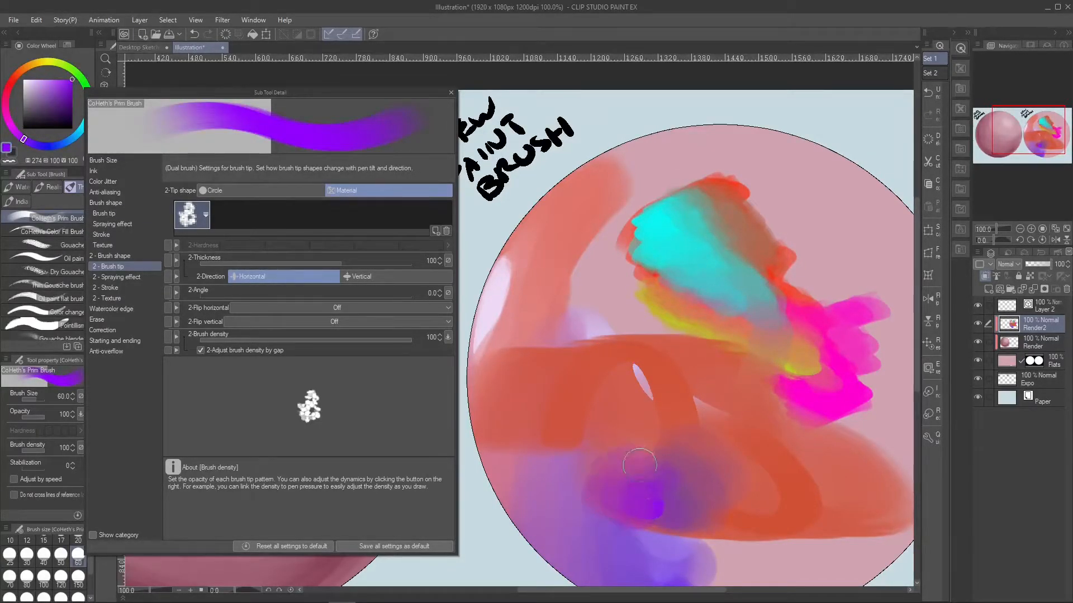
right_click(592, 485)
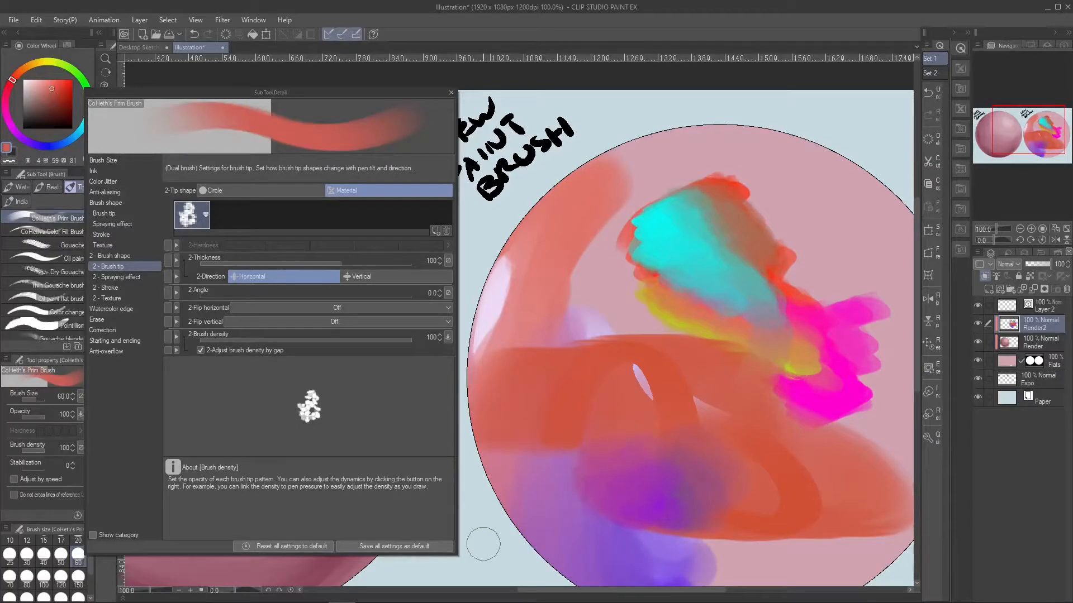
Apply the Canvas texture to the second brush.
click(110, 287)
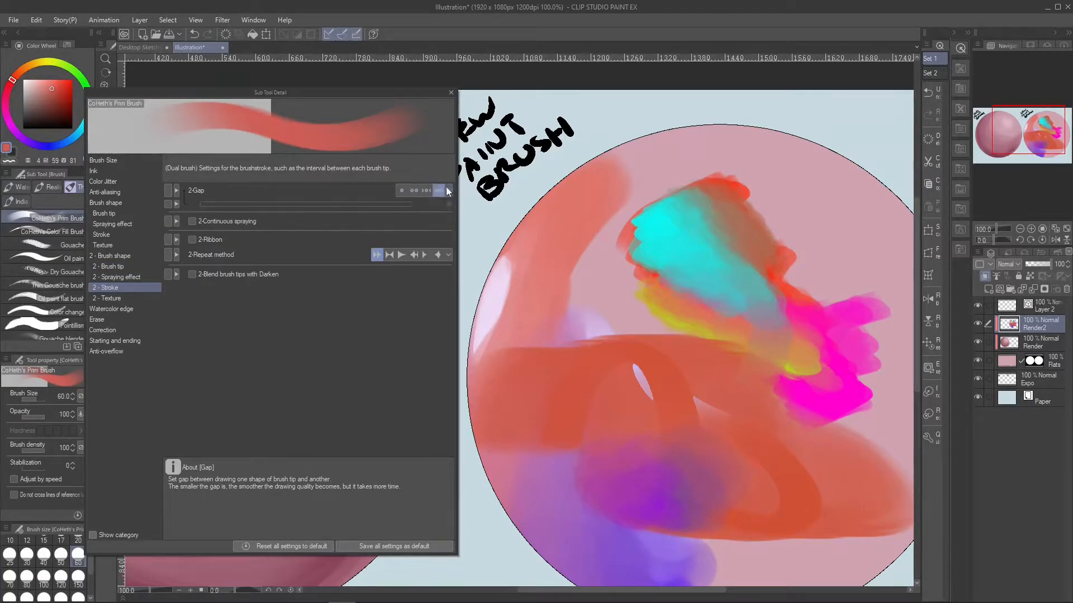
click(110, 298)
click(428, 192)
double_click(690, 187)
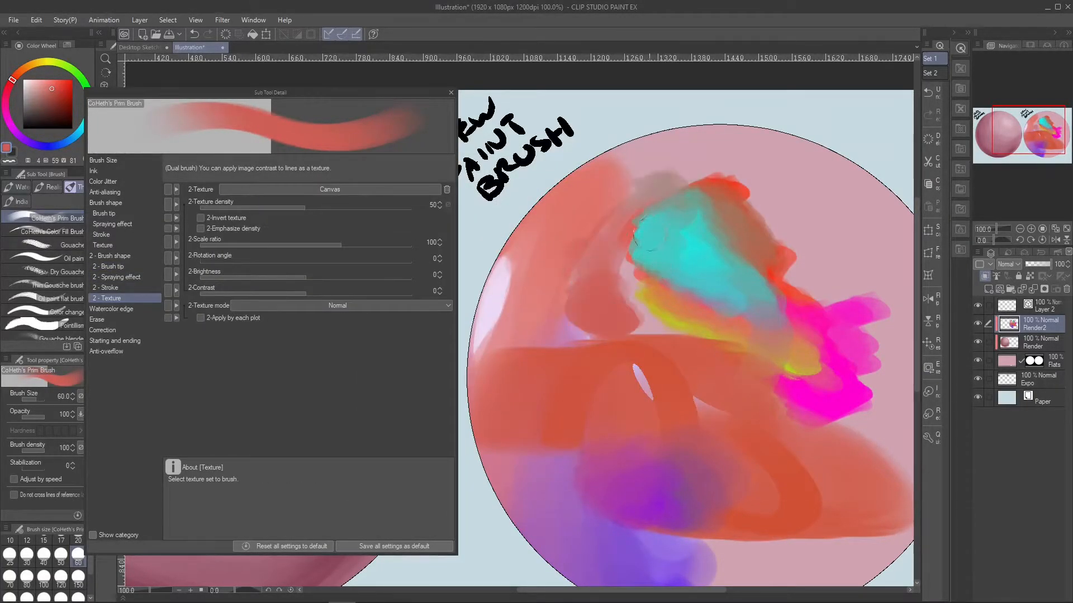
Test the textured brush beside the cyan area, remove the second brush's texture and paint a muted red stroke farther right.
right_click(650, 235)
drag(651, 230, 616, 235)
right_click(594, 245)
click(447, 189)
mouse_move(831, 229)
mouse_down()
mouse_move(795, 180)
mouse_move(804, 241)
mouse_up()
Check the size, ink and anti-aliasing settings and set the second brush's anti-aliasing to the strongest level.
click(104, 160)
click(100, 171)
click(385, 211)
click(140, 194)
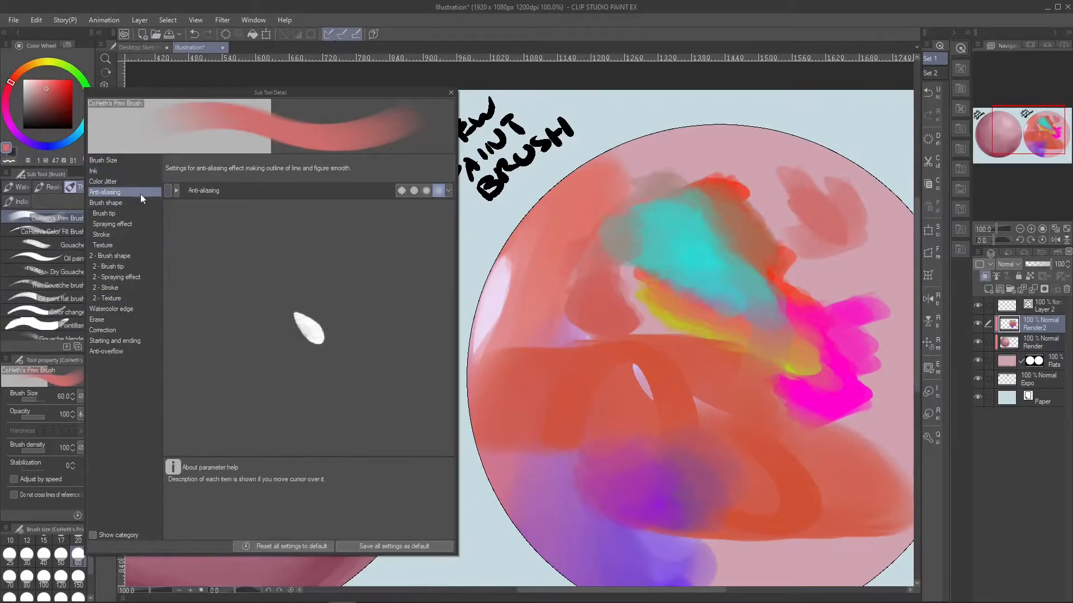
click(124, 255)
Brighten the cyan patch, paint cyan along the sphere's upper edge and blend it with sampled colors.
right_click(721, 254)
drag(60, 87, 74, 78)
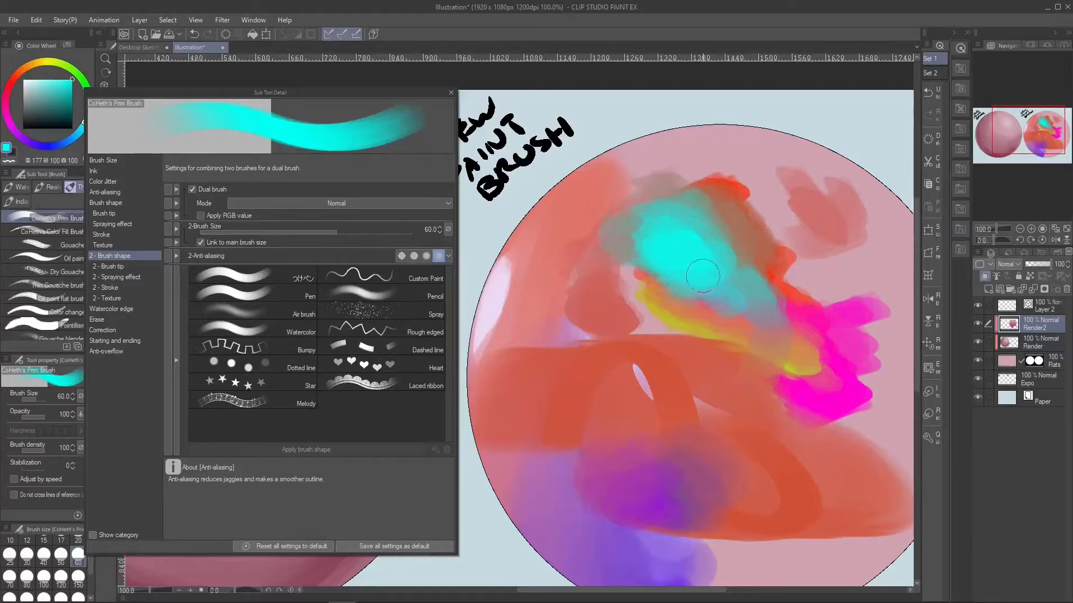
drag(732, 143, 747, 153)
right_click(748, 153)
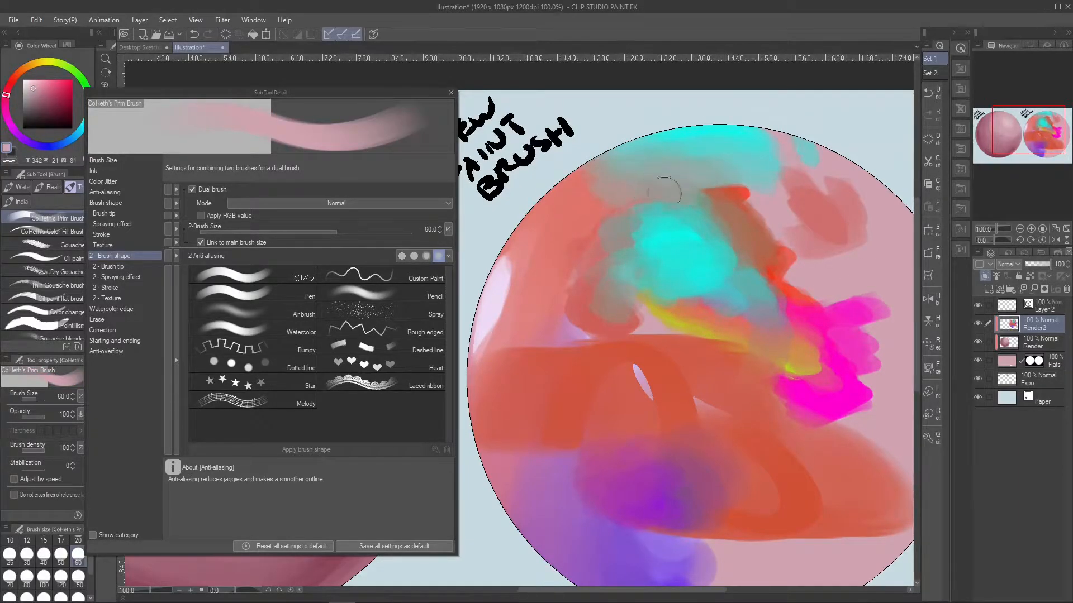
right_click(699, 159)
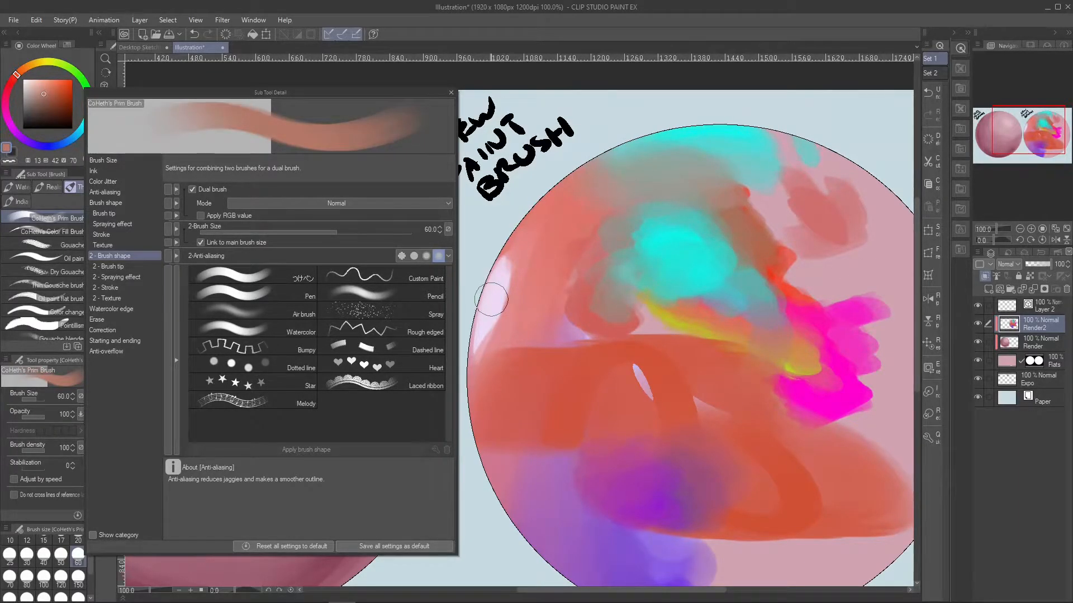
Examine the brush size, tip, shape and stroke settings of the main brush.
click(108, 266)
click(120, 169)
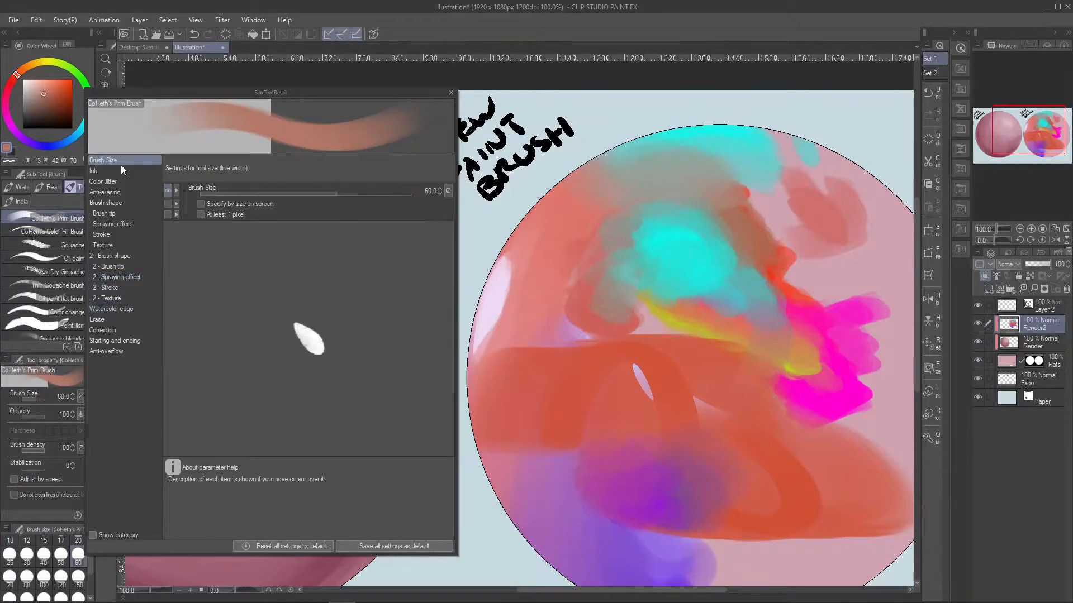
click(109, 214)
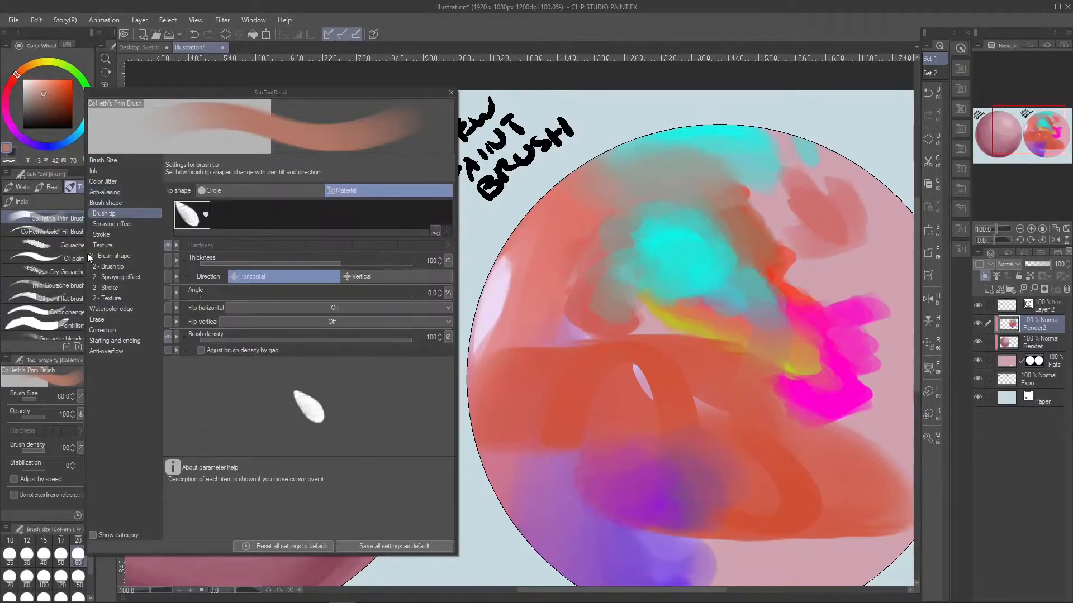
drag(330, 263, 436, 263)
click(106, 203)
click(130, 234)
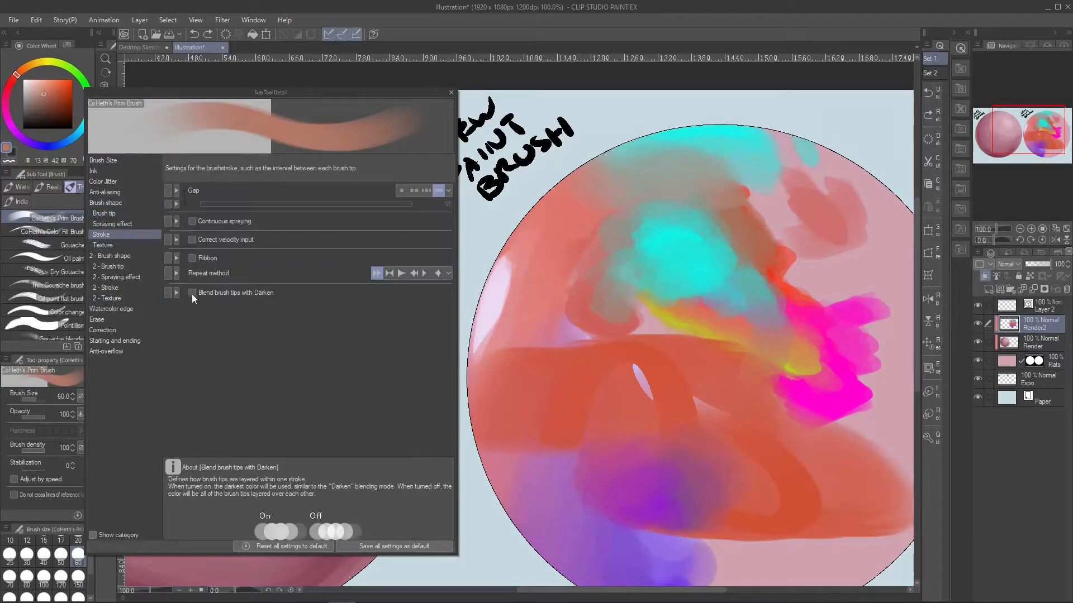
Paint a yellow patch over the violet spot and blend its edges with sampled colors.
alt+click(783, 373)
click(647, 458)
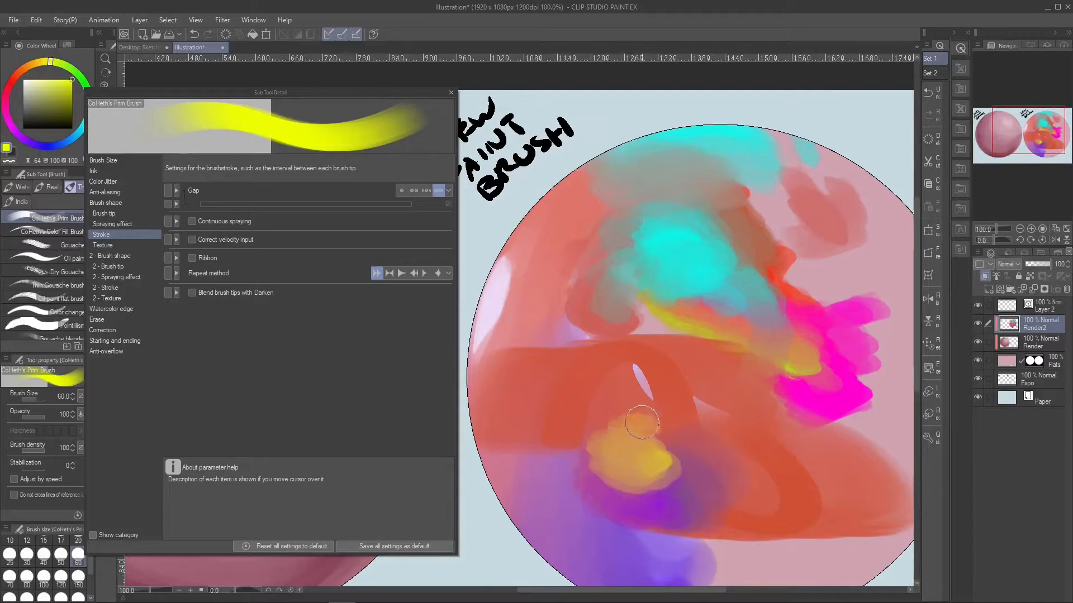
mouse_move(634, 461)
mouse_down()
mouse_move(650, 479)
mouse_move(619, 499)
mouse_up()
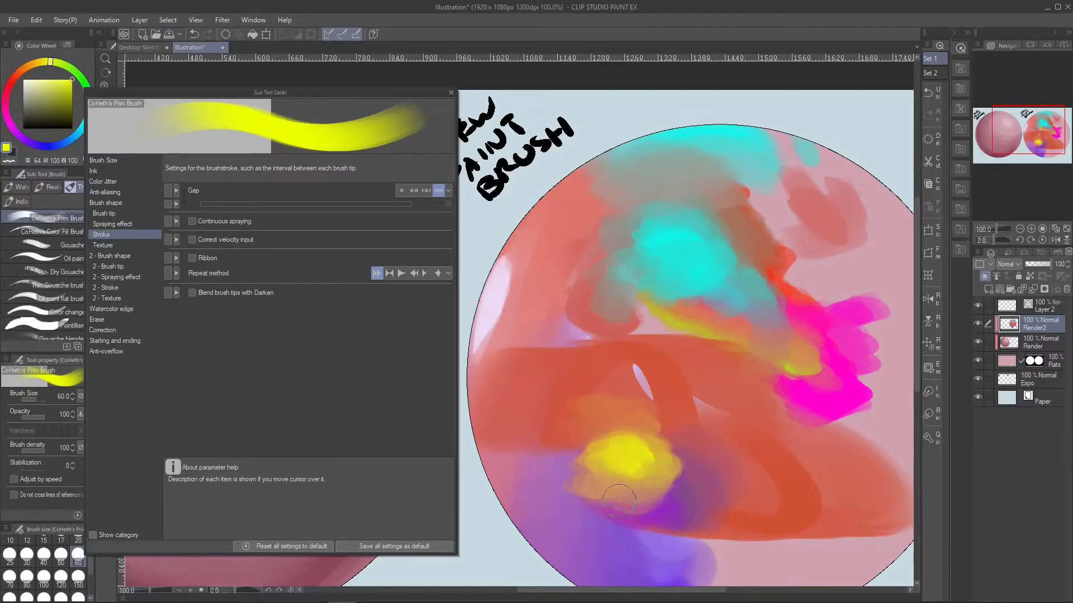
right_click(596, 510)
right_click(609, 509)
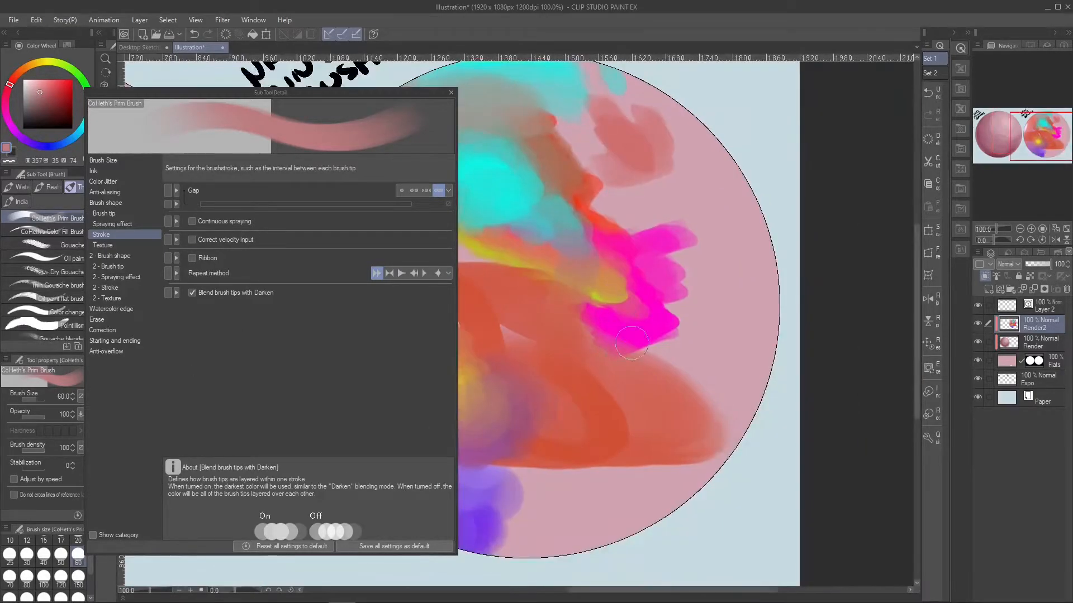
Turn on Blend brush tips with Darken and paint a light blue patch on the orange area.
right_click(632, 343)
click(81, 130)
drag(563, 375, 571, 382)
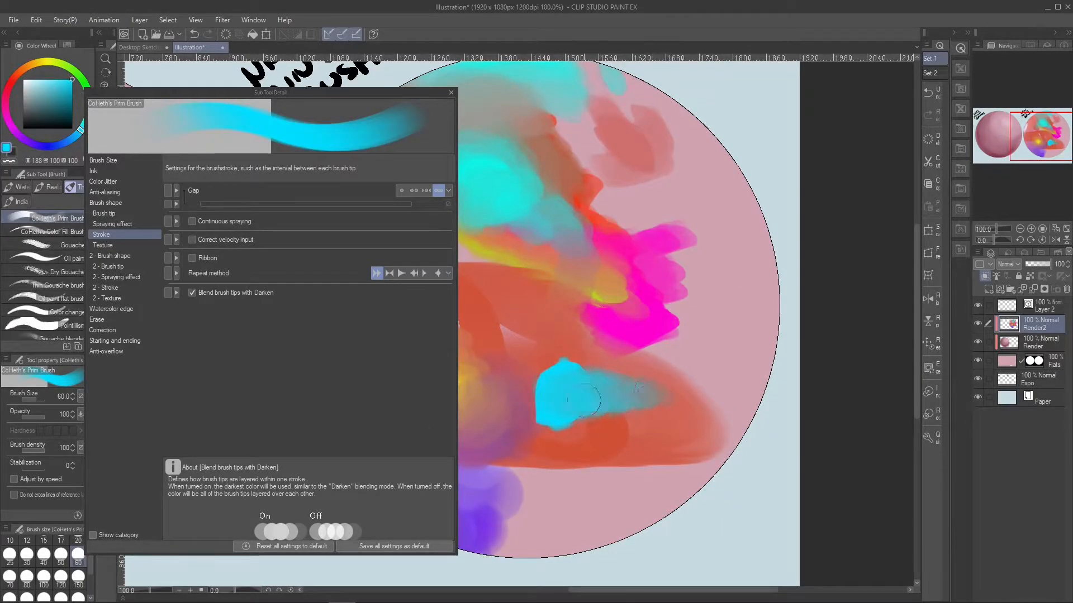
mouse_move(645, 427)
mouse_down()
mouse_move(587, 432)
mouse_move(605, 397)
mouse_up()
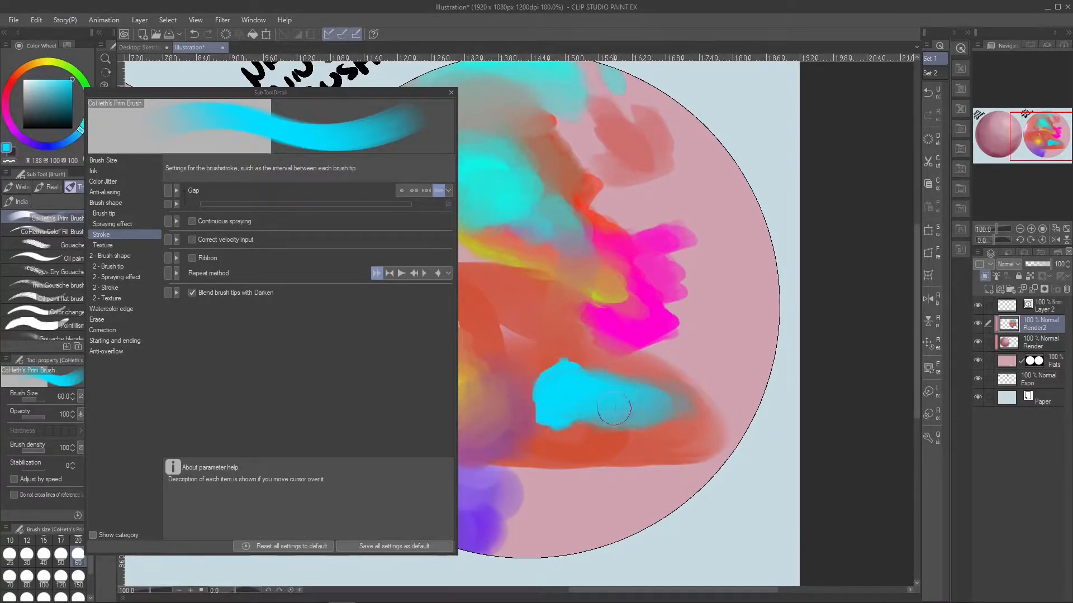
Turn off Blend brush tips with Darken and paint a second light blue patch below the first for comparison.
click(192, 293)
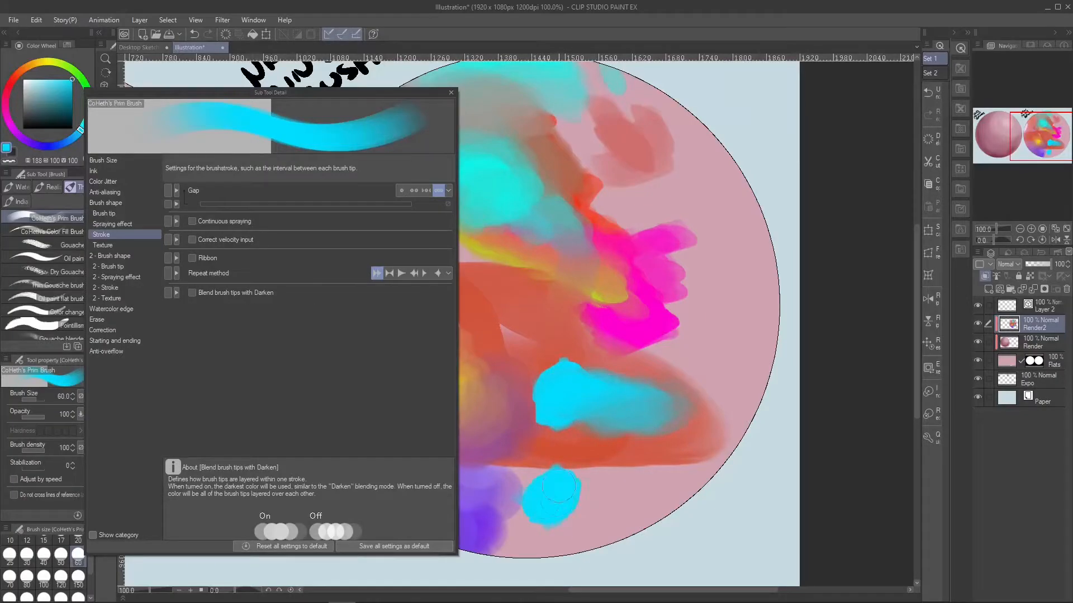
drag(567, 481, 624, 476)
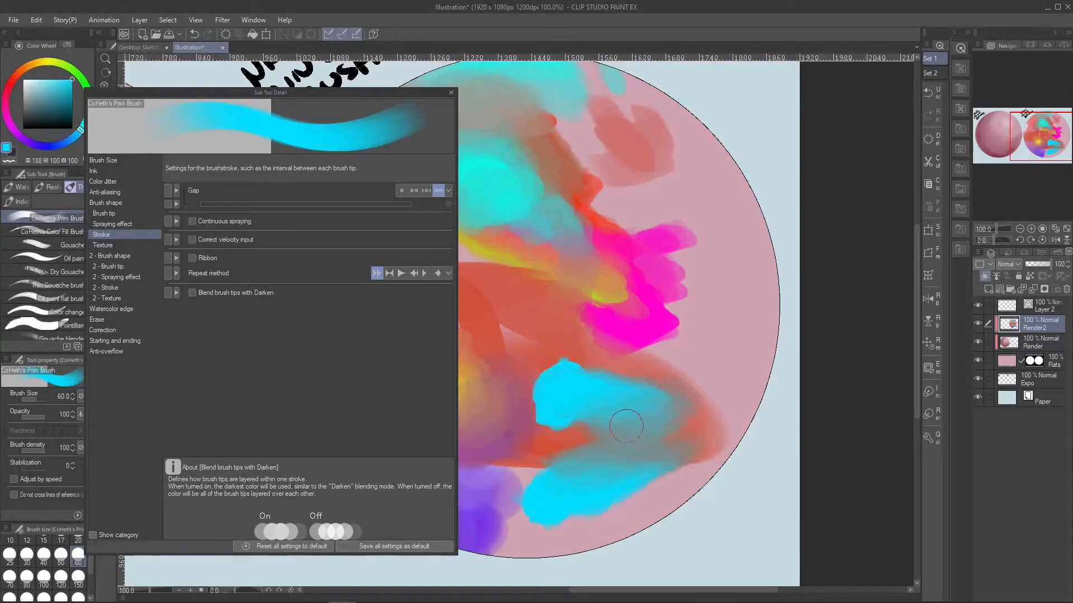
drag(653, 447, 826, 379)
Choose another tip shape material for the second brush.
click(120, 267)
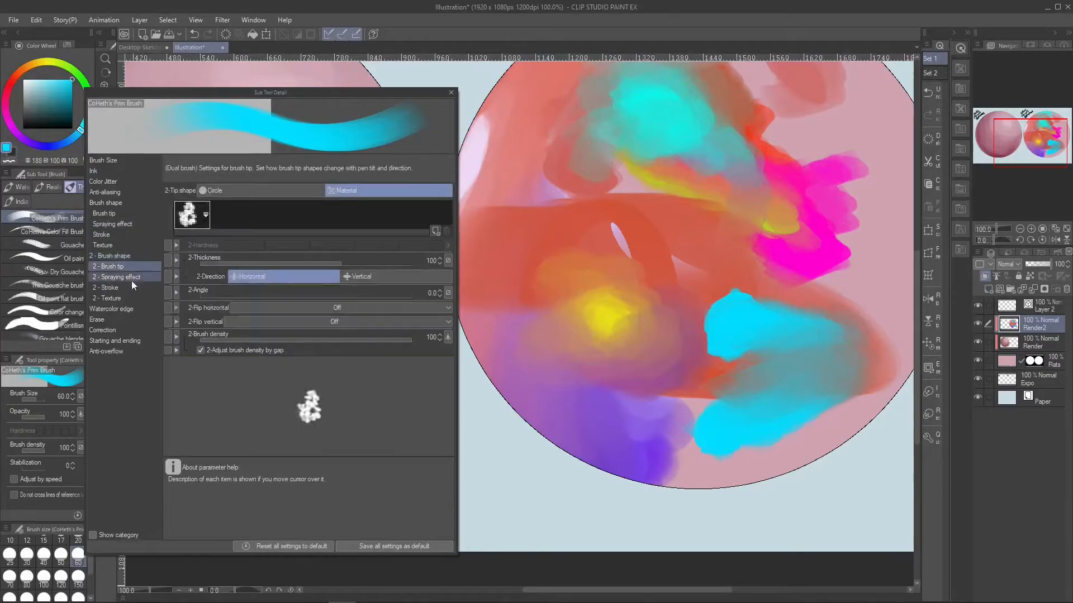
click(205, 215)
click(623, 391)
click(814, 162)
Set the dual brush mode to Height (Linear) and paint a light blue test stroke above the yellow patch.
click(110, 255)
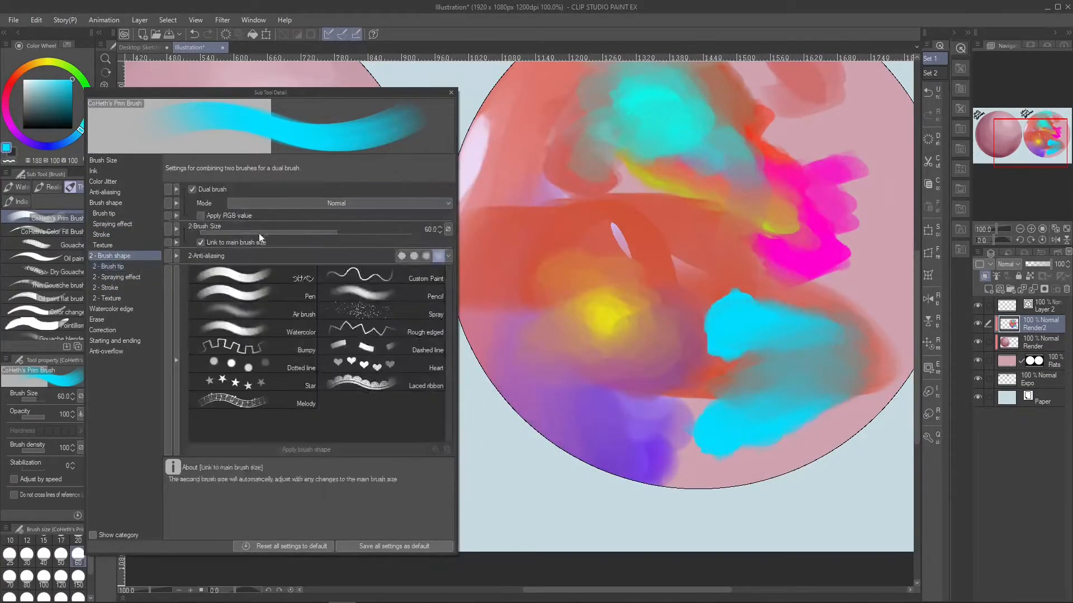
click(337, 203)
click(380, 260)
drag(572, 234, 602, 247)
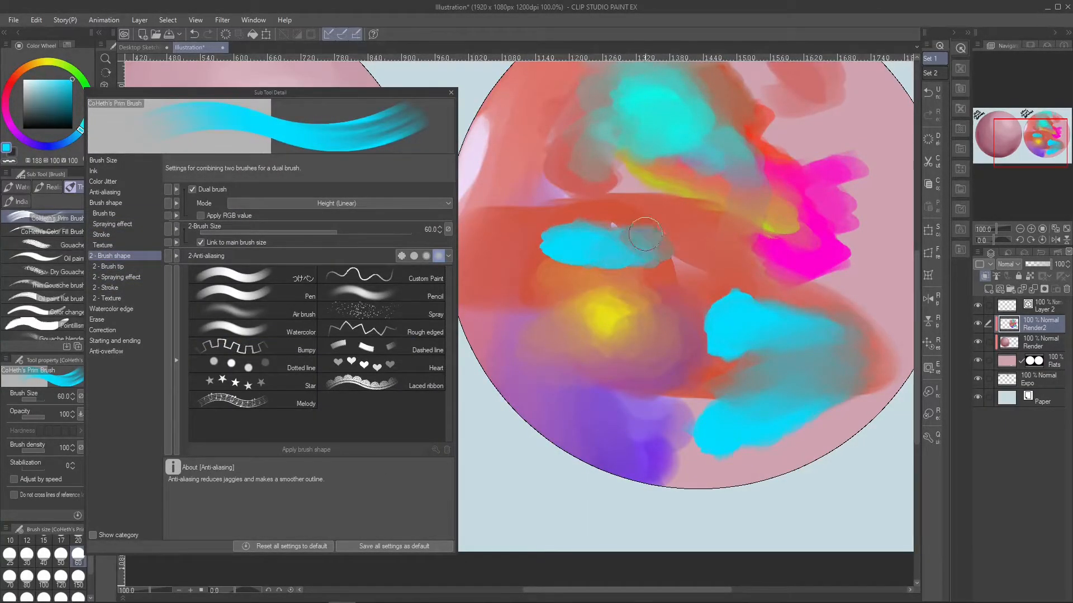
Turn Blend brush tips with Darken back on and test long light blue strokes around and across the yellow patch.
click(109, 235)
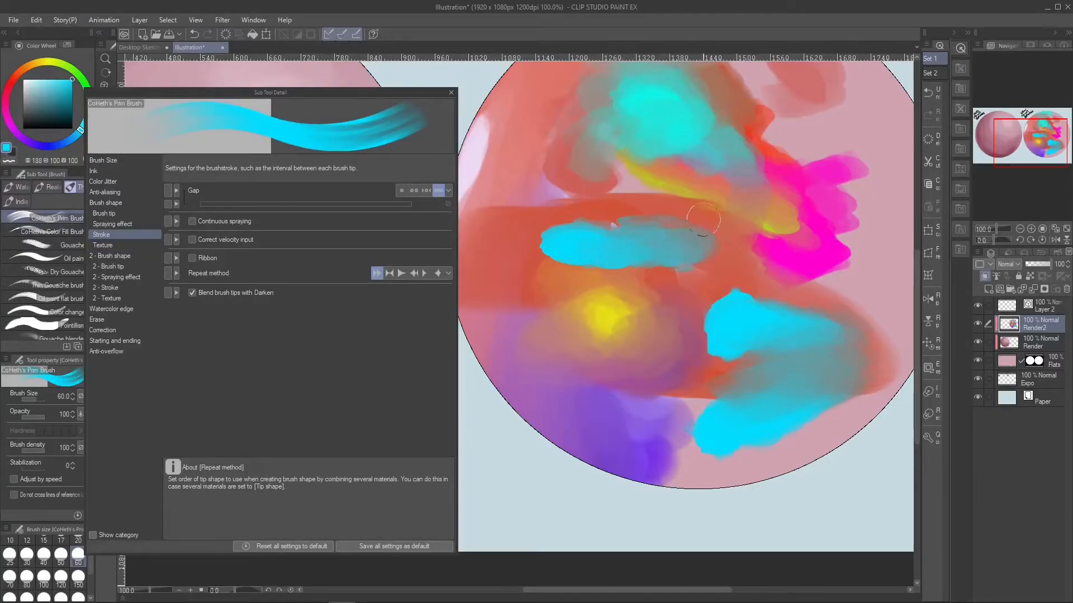
drag(738, 249, 620, 259)
drag(721, 355, 472, 291)
drag(507, 235, 574, 437)
drag(522, 316, 533, 359)
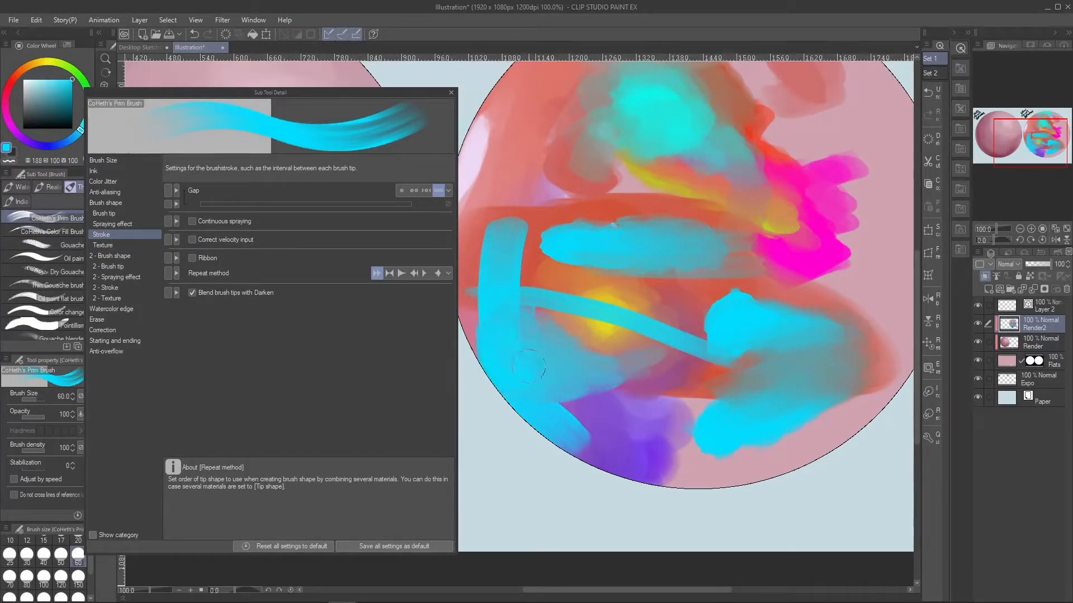
Examine the main brush's spraying effect, ink, color jitter, shape and tip settings.
click(112, 224)
click(94, 171)
click(103, 182)
click(106, 203)
click(105, 213)
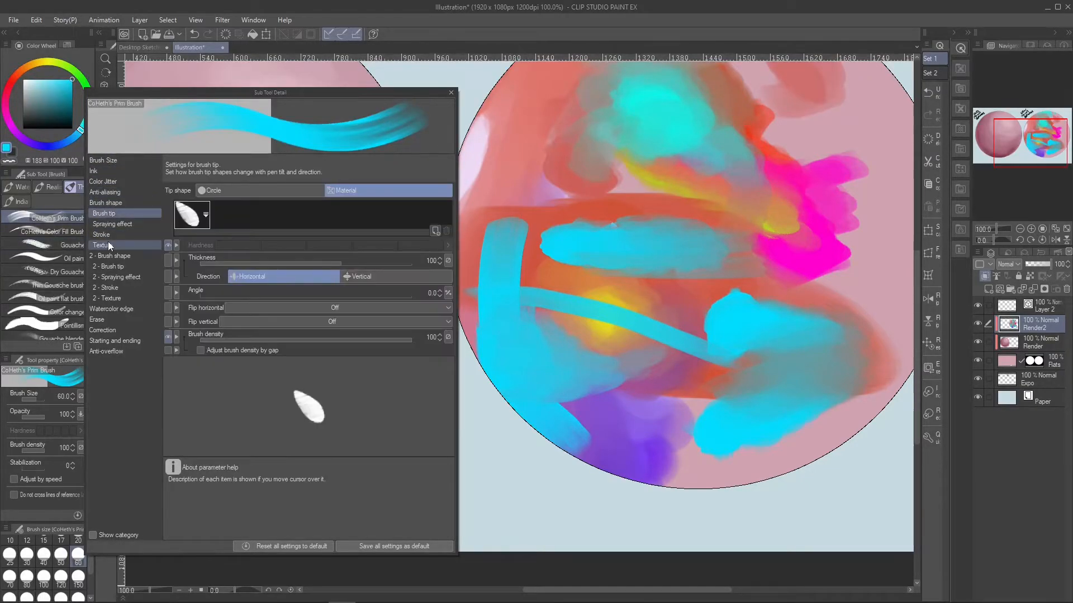
Examine the brush's spraying effect, texture, second brush, erase, correction, anti-overflow, ink and color jitter settings.
click(112, 224)
click(122, 536)
click(128, 537)
click(103, 245)
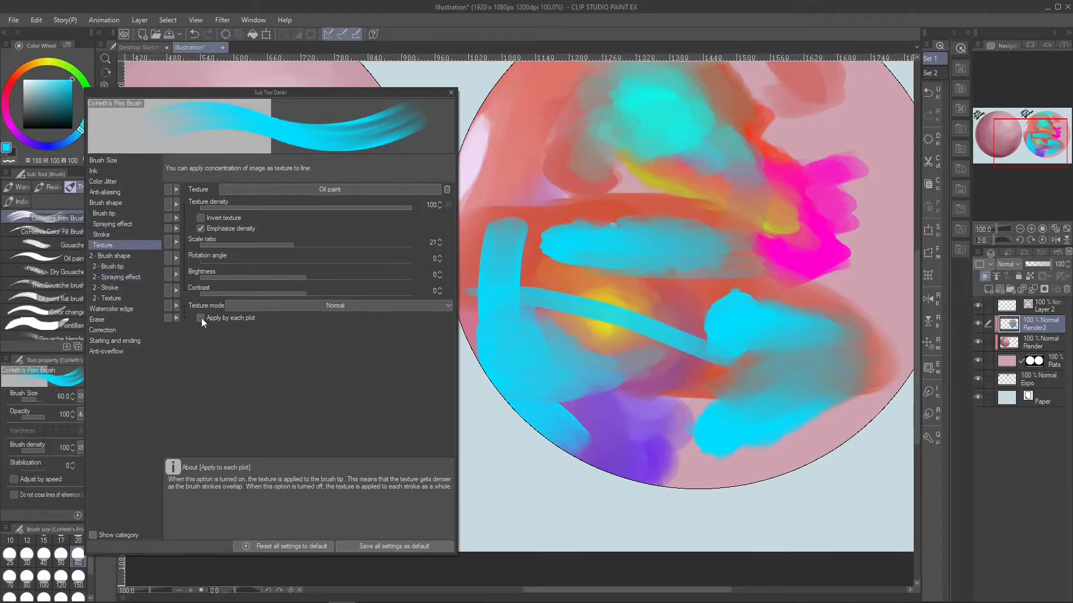
click(281, 306)
click(281, 311)
click(110, 255)
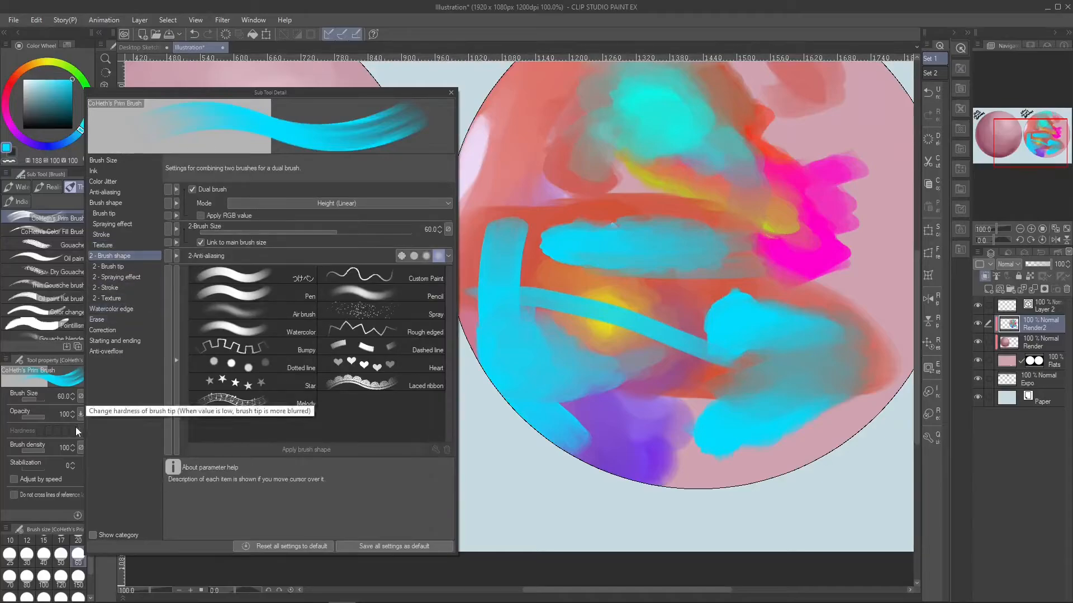
click(135, 277)
click(134, 288)
click(130, 320)
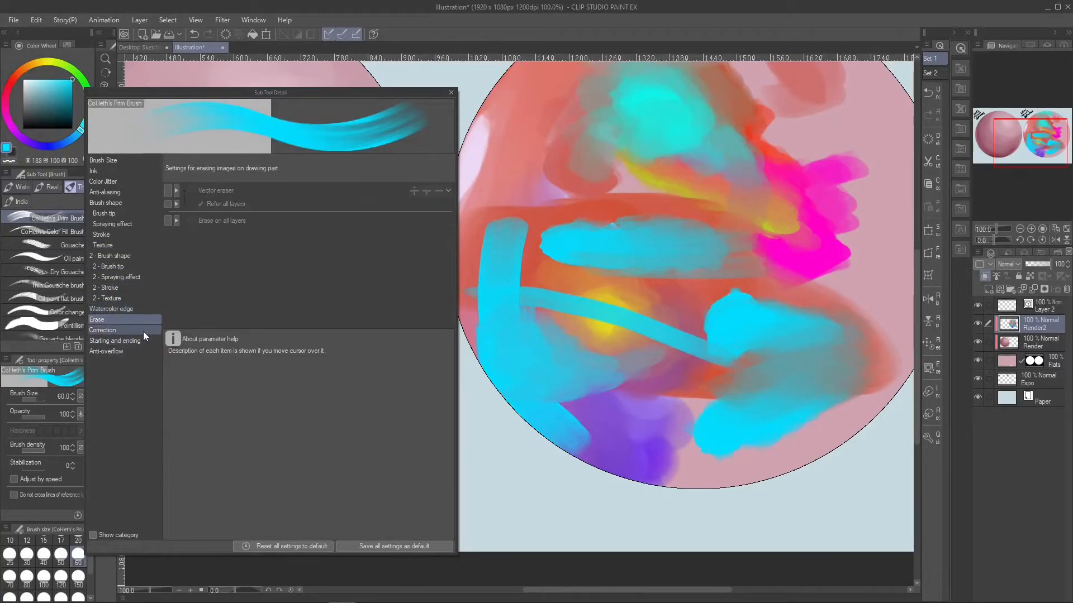
click(143, 330)
click(133, 352)
click(112, 161)
click(111, 171)
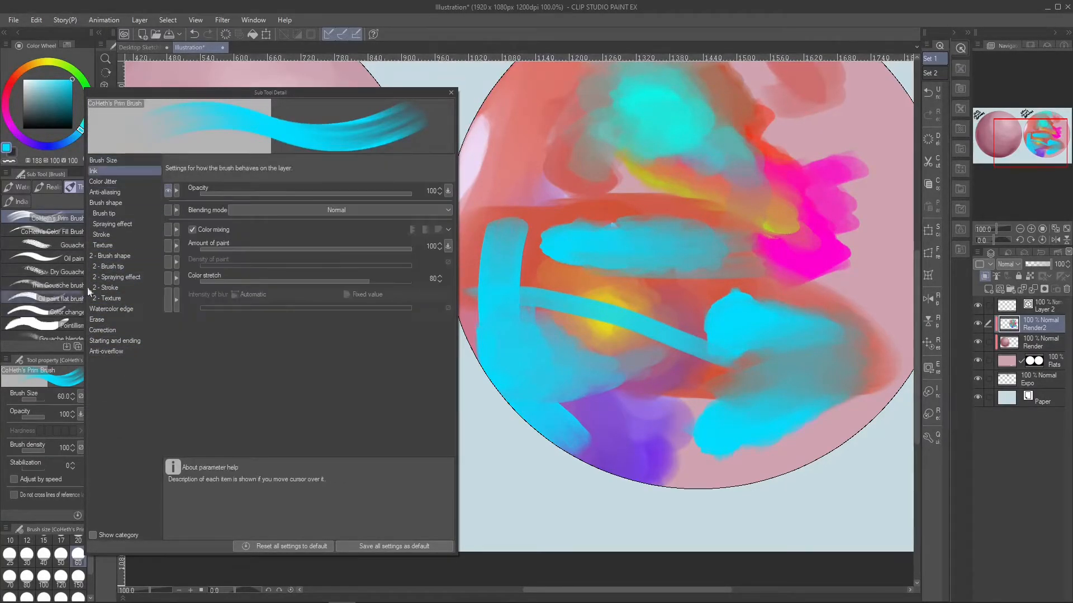
click(117, 182)
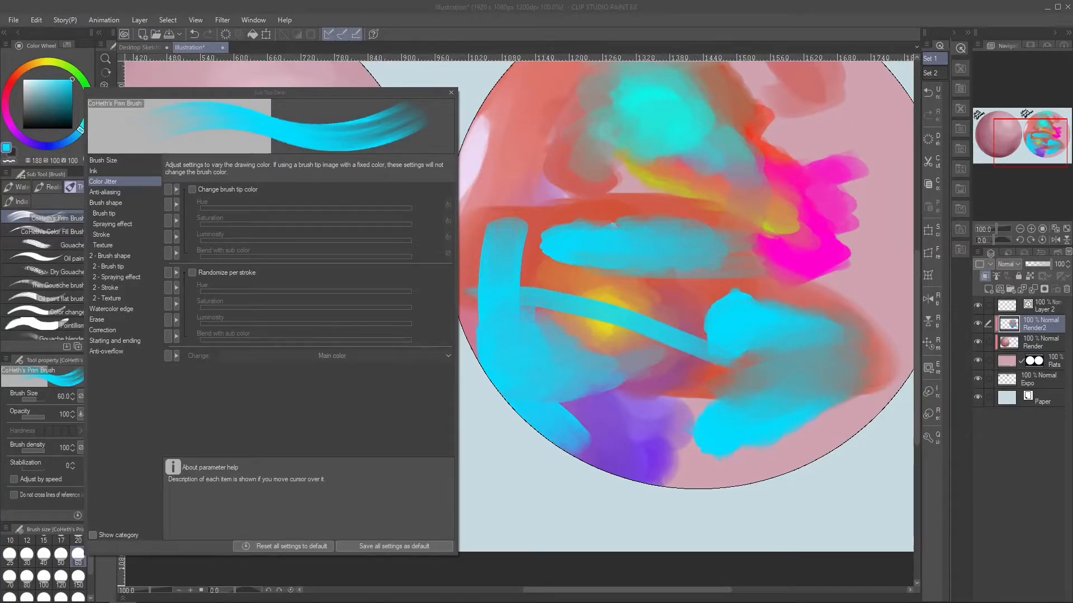
drag(268, 92, 319, 90)
click(7, 175)
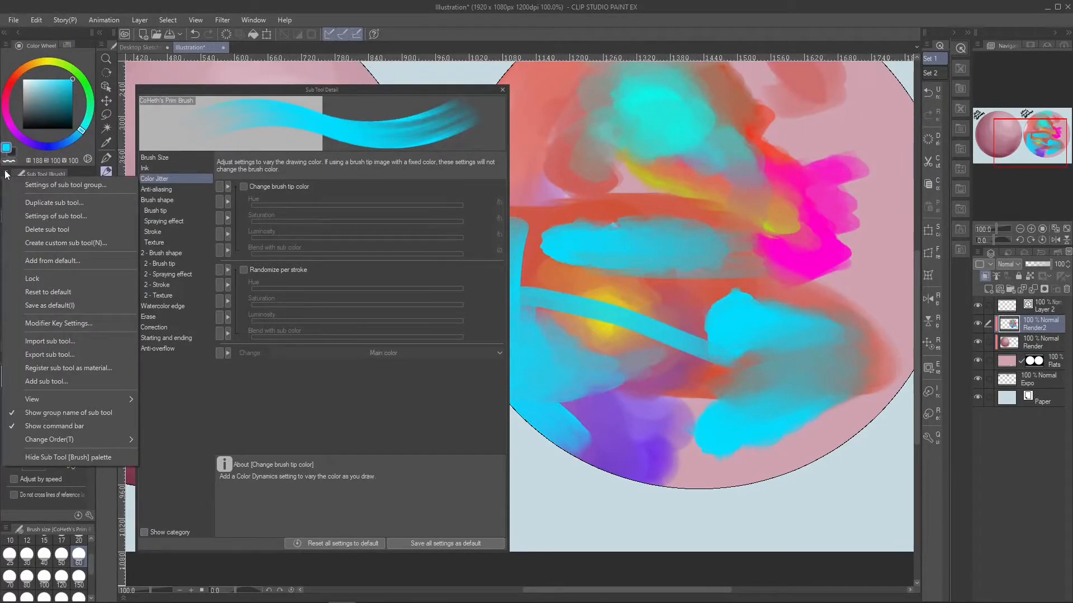
click(6, 175)
click(6, 175)
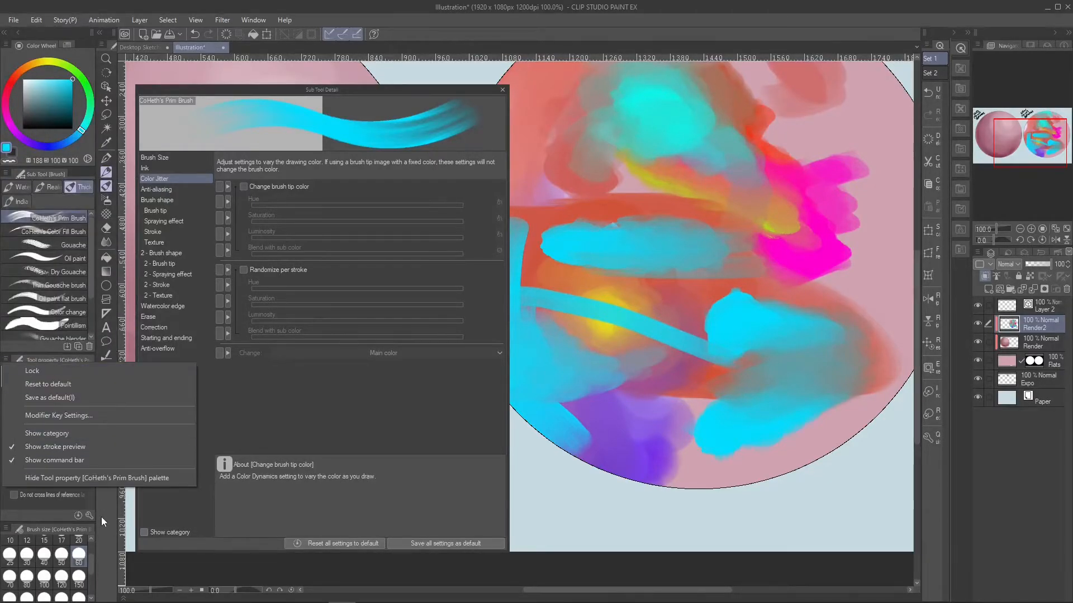
click(75, 185)
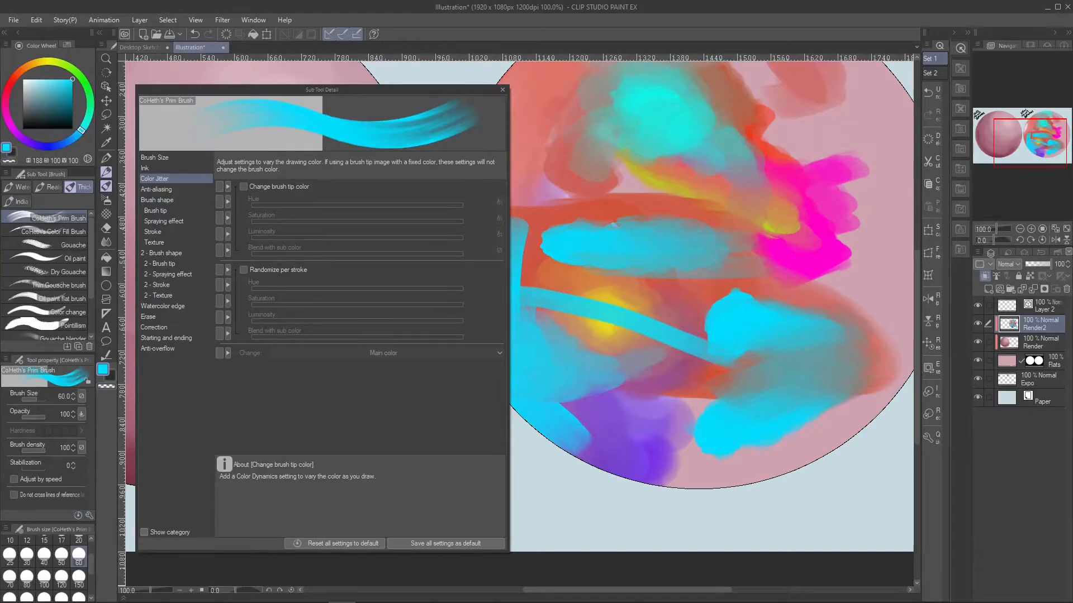
click(6, 175)
click(84, 190)
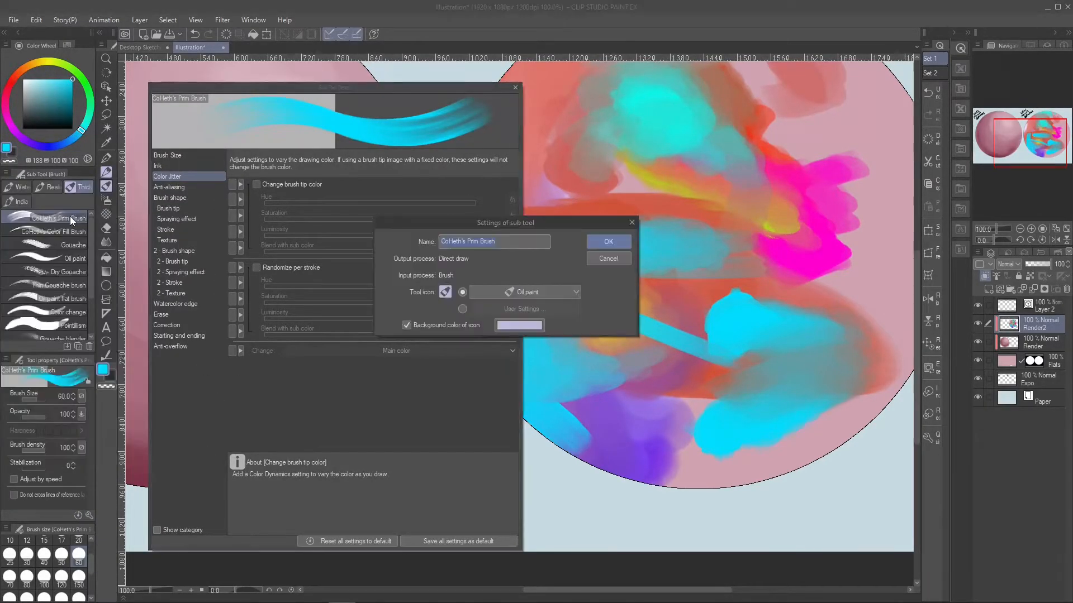
click(605, 259)
click(6, 175)
click(67, 324)
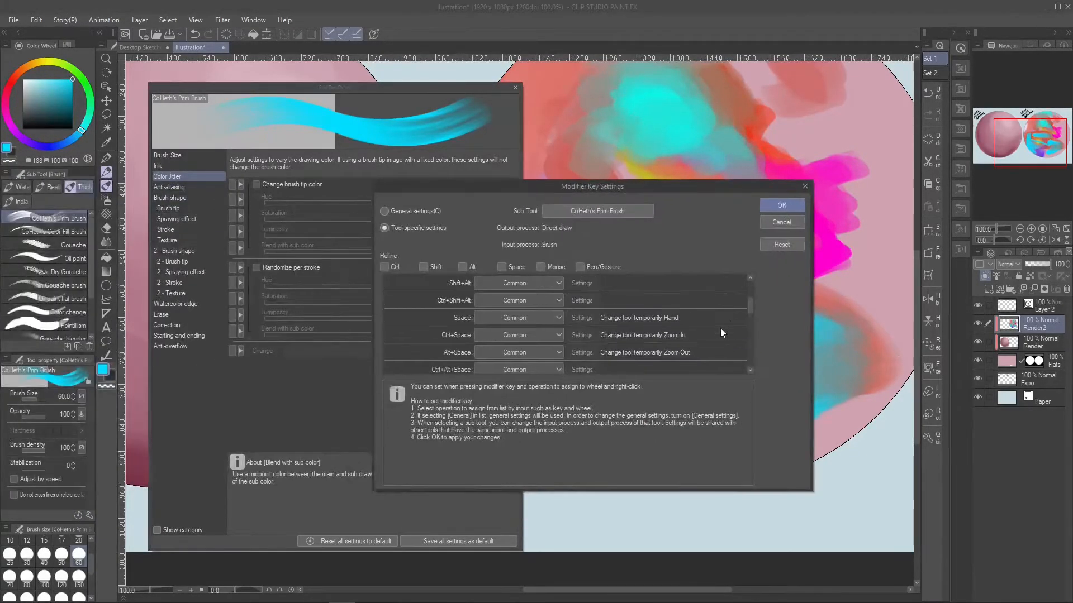
key(Escape)
click(7, 175)
click(7, 361)
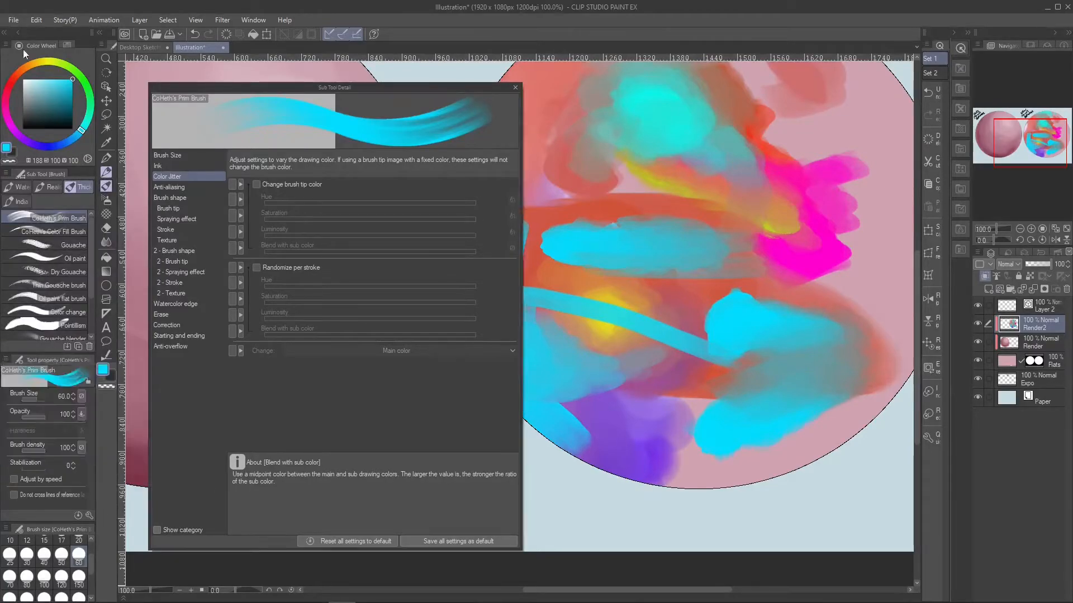
Set the brush-type cursor to Brush shape in the cursor preferences.
click(36, 20)
click(48, 288)
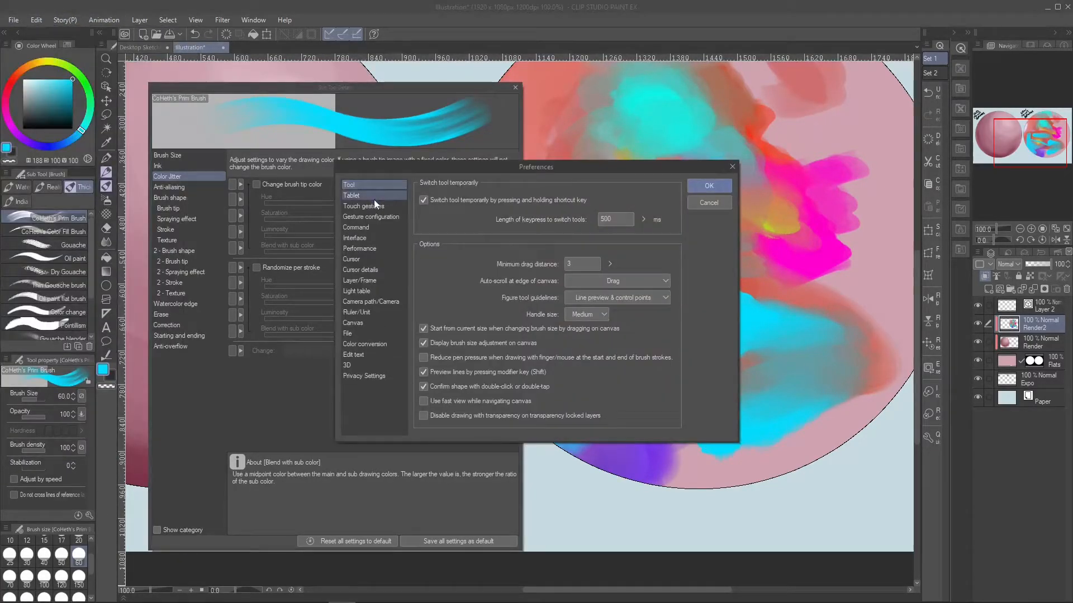
click(364, 260)
click(708, 203)
click(13, 20)
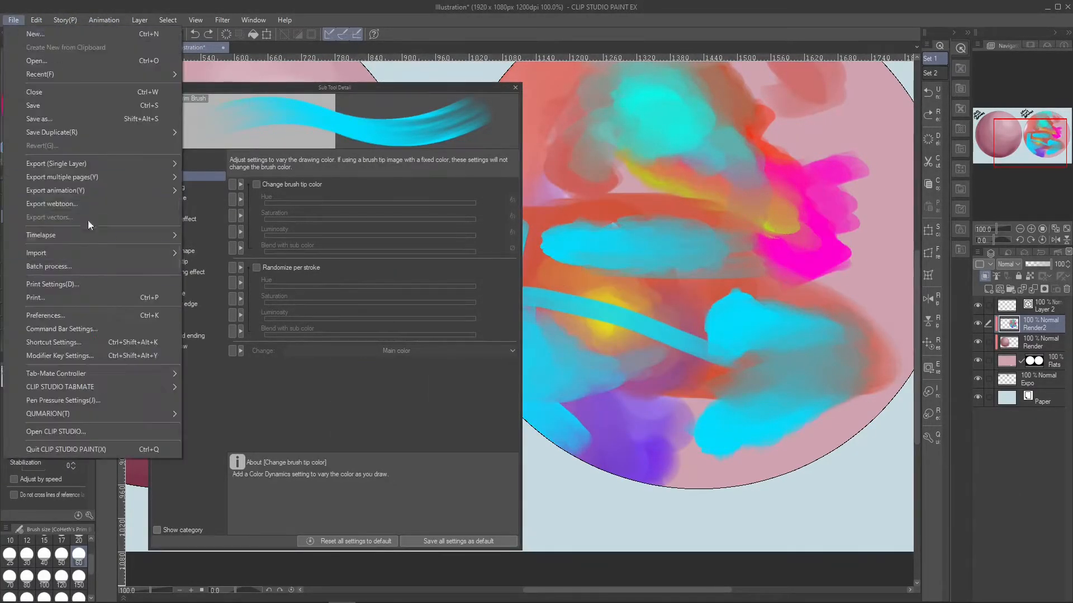
click(46, 316)
click(563, 202)
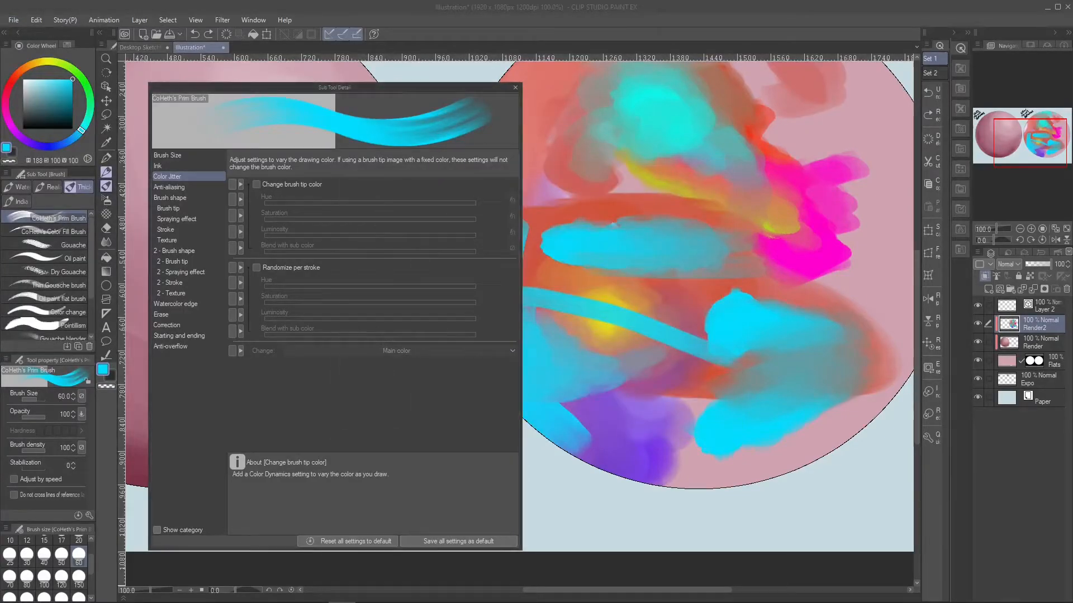
Paint blending test strokes over the magenta and yellow areas of the second sphere with light blue and colors sampled from the canvas.
mouse_move(810, 304)
mouse_down()
mouse_move(693, 330)
mouse_move(768, 265)
mouse_up()
right_click(766, 237)
right_click(648, 176)
drag(740, 218, 782, 237)
right_click(726, 252)
right_click(745, 206)
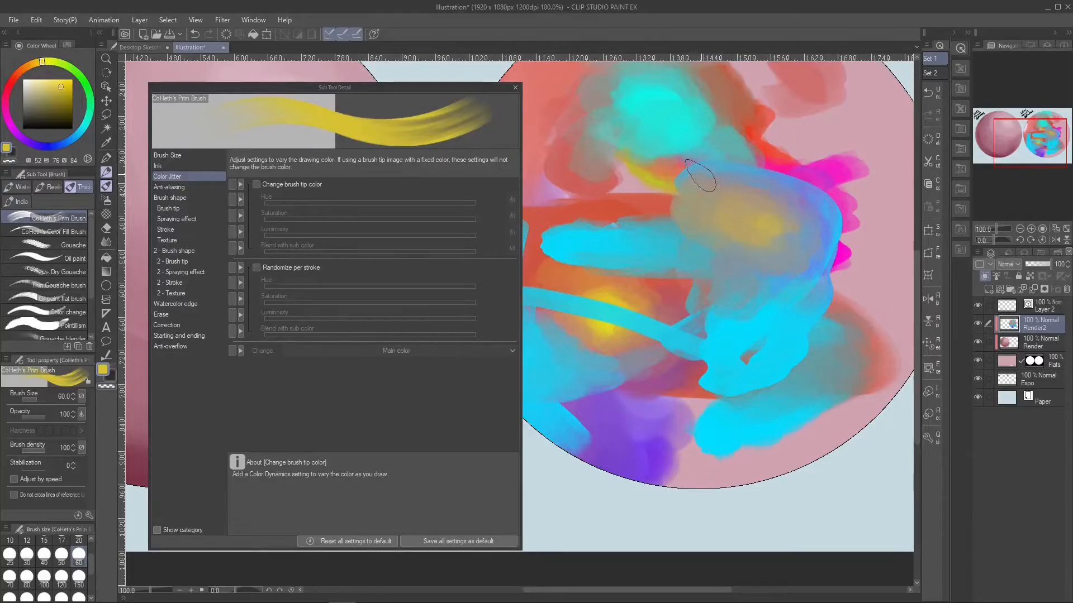
right_click(893, 296)
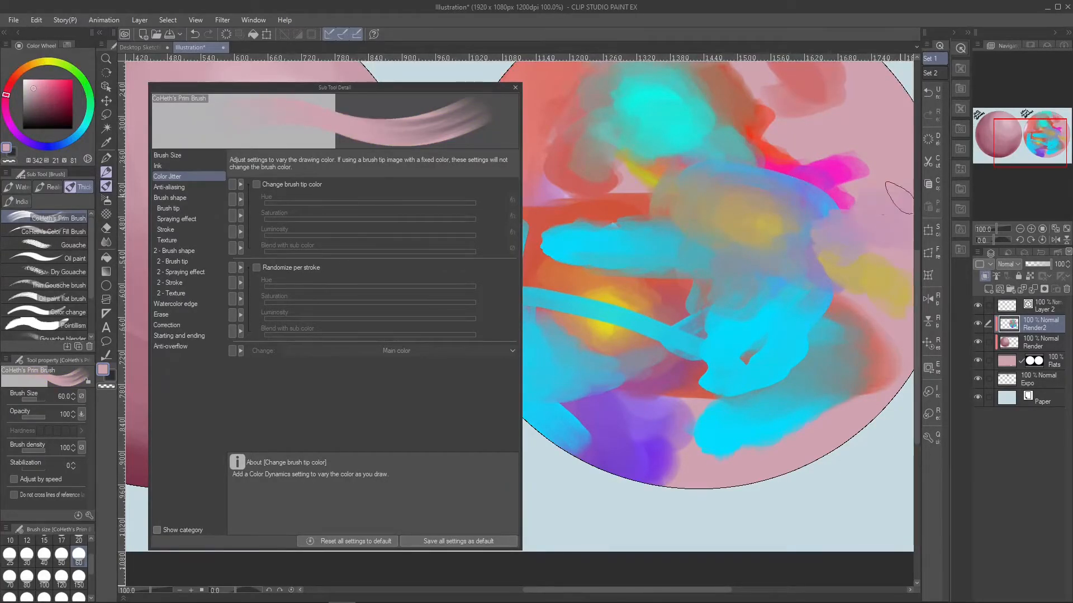
drag(816, 266, 746, 292)
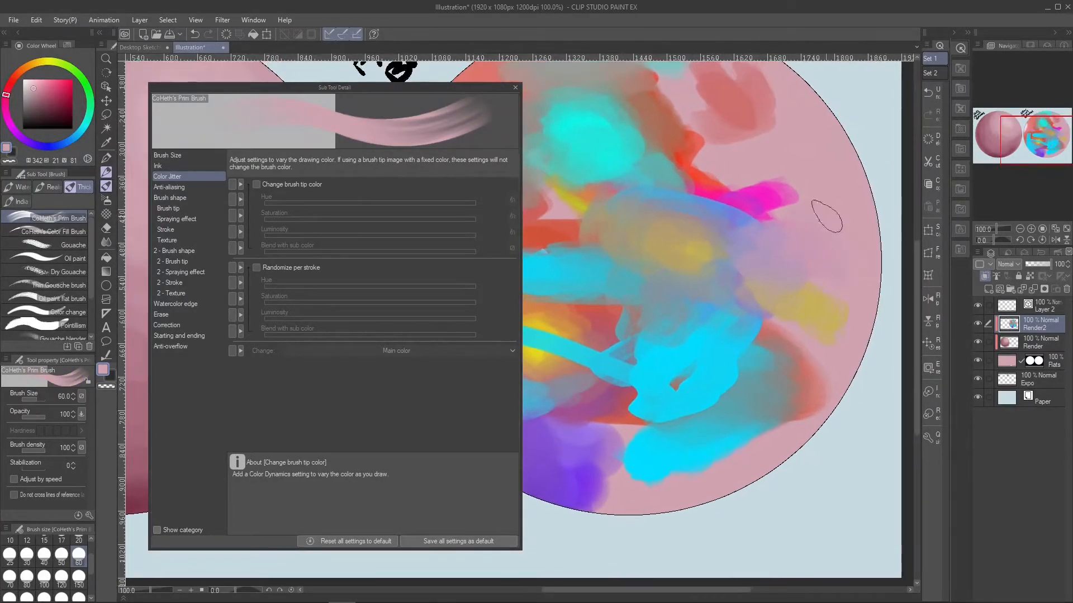
Clear the test paint from the Render2 layer and block in a dark crimson shadow along the second sphere's left and lower edge.
scroll(586, 370, down, 3)
key(e)
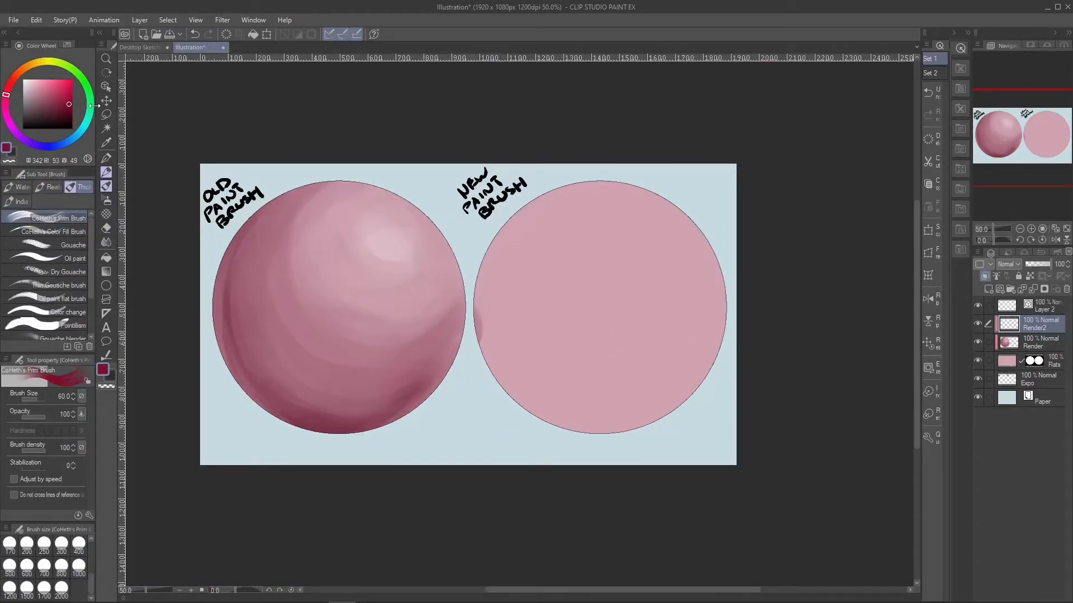
drag(514, 238, 525, 354)
drag(506, 313, 528, 371)
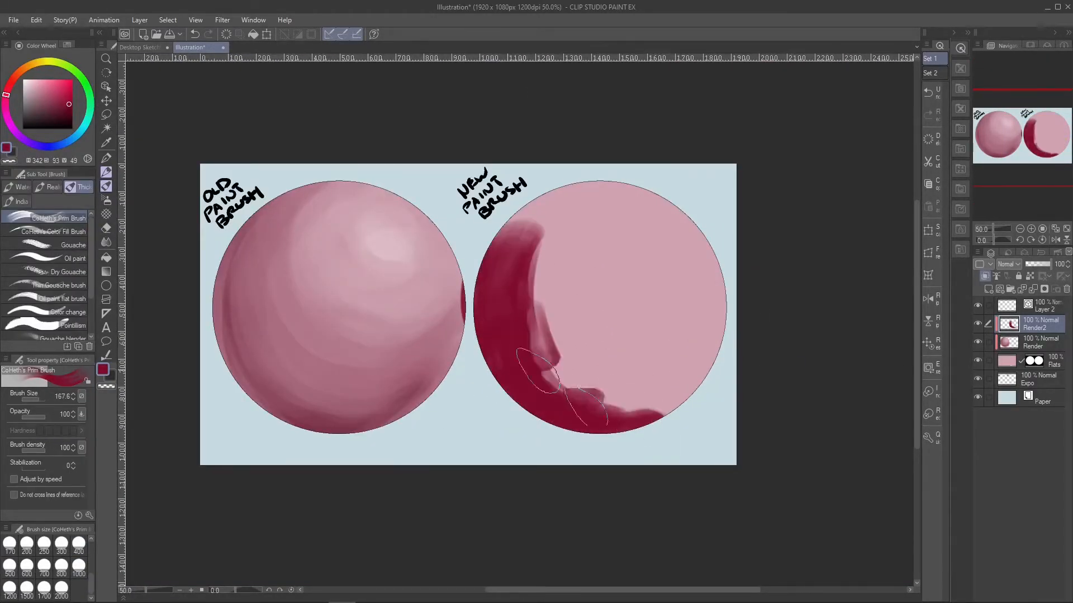
mouse_move(642, 301)
mouse_down()
mouse_move(504, 415)
mouse_move(520, 419)
mouse_move(582, 337)
mouse_up()
Sample the sphere's base pink and blend it over the crimson shadow with broad curved strokes at brush size 167.6.
alt+click(530, 386)
drag(665, 346, 563, 305)
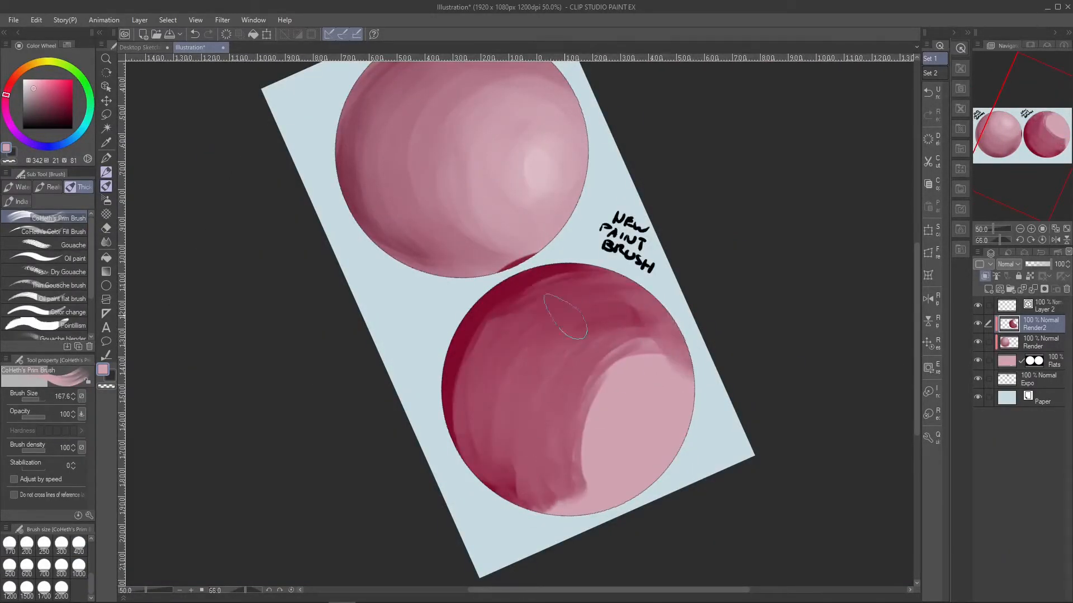
mouse_move(671, 379)
mouse_down()
mouse_move(636, 402)
mouse_move(587, 463)
mouse_up()
drag(636, 279, 614, 324)
drag(581, 268, 664, 374)
mouse_move(537, 268)
mouse_down()
mouse_move(626, 385)
mouse_move(659, 391)
mouse_up()
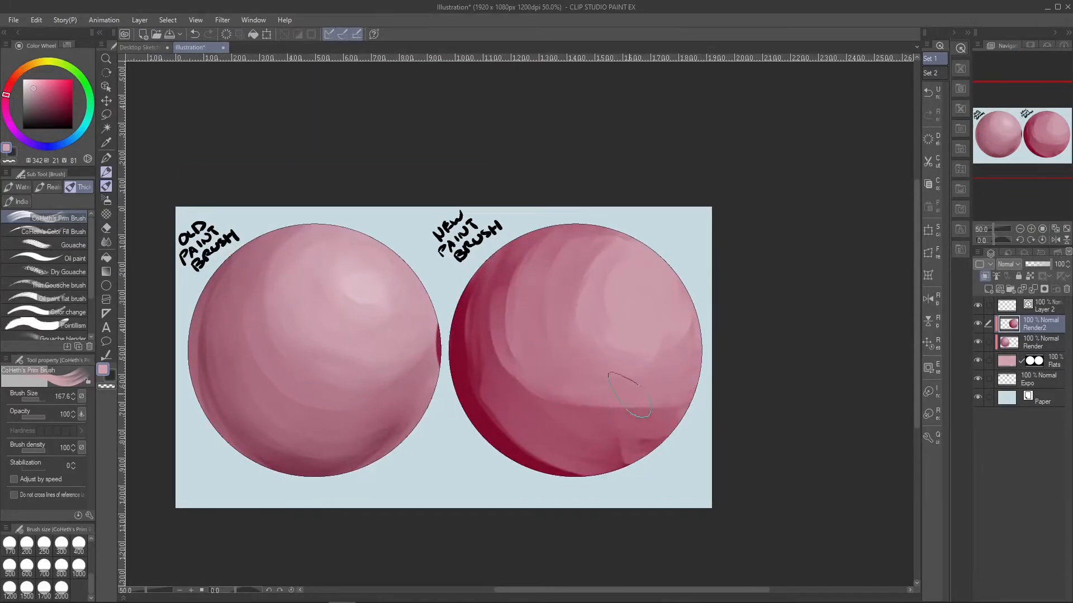
Sample shadow and mid-pink tones from the second sphere and blend them down its shadowed left side.
drag(508, 285, 654, 402)
alt+click(519, 385)
drag(481, 313, 565, 409)
right_click(475, 391)
drag(531, 447, 538, 218)
mouse_move(503, 257)
mouse_down()
mouse_move(682, 455)
mouse_move(441, 302)
mouse_move(447, 402)
mouse_up()
right_click(553, 335)
drag(536, 263, 499, 409)
drag(486, 274, 488, 413)
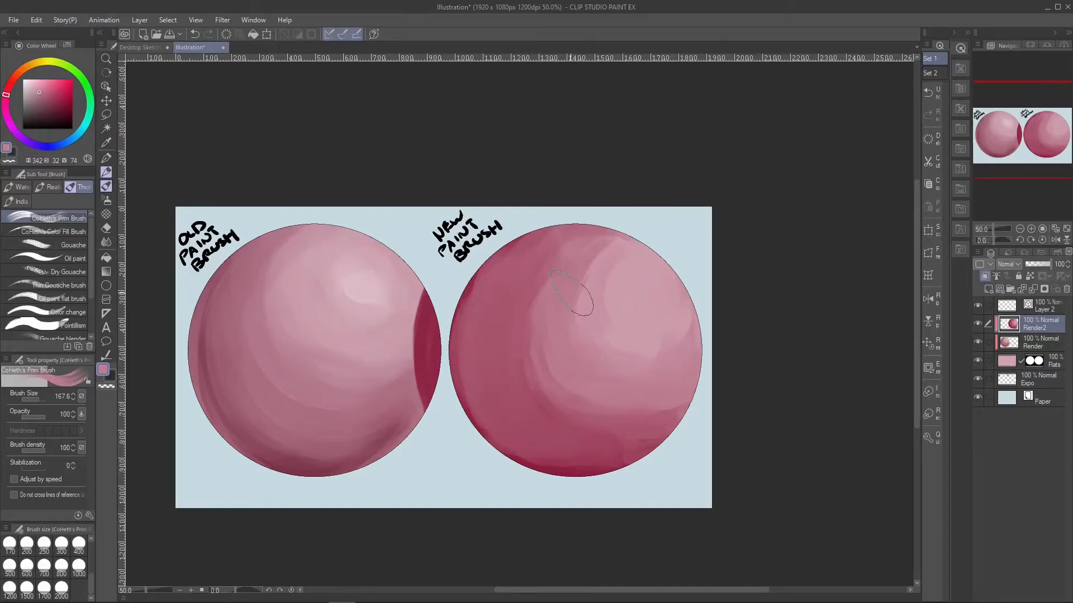
Paint curved strokes from the second sphere's top to its lower right, sampling a lighter pink to build the midtone transition.
drag(536, 246, 503, 435)
drag(553, 279, 579, 414)
right_click(609, 313)
drag(581, 251, 628, 426)
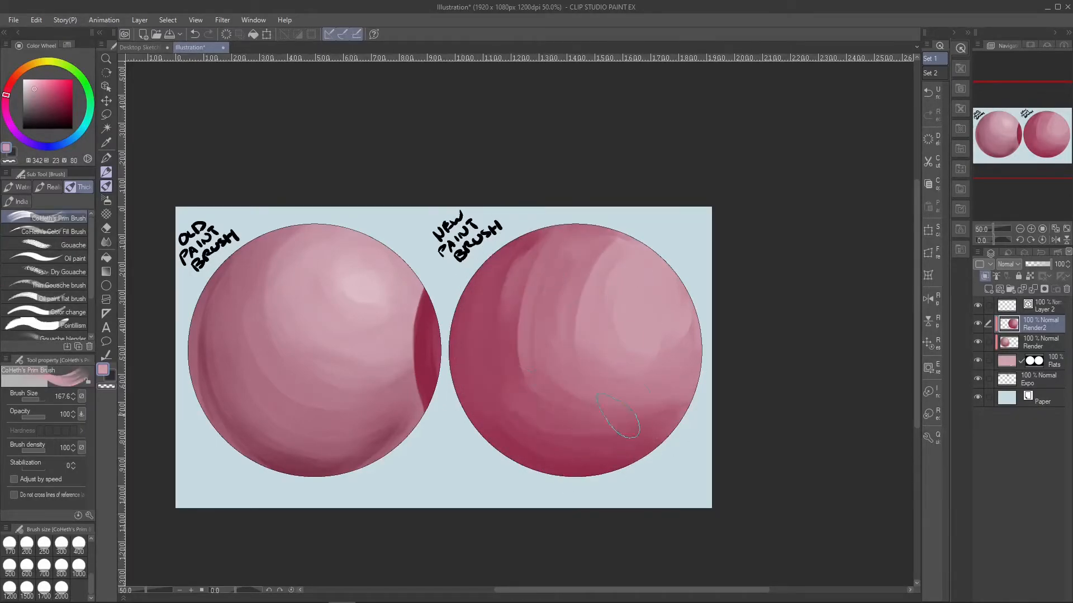
mouse_move(514, 262)
mouse_down()
mouse_move(640, 425)
mouse_move(546, 425)
mouse_up()
Alternate sampled shadow and light pinks to paint curved tonal bands around the second sphere's light area.
right_click(492, 444)
mouse_move(498, 256)
mouse_down()
mouse_move(486, 407)
mouse_move(558, 447)
mouse_up()
drag(514, 252, 527, 371)
right_click(643, 313)
mouse_move(592, 257)
mouse_down()
mouse_move(646, 357)
mouse_move(615, 369)
mouse_up()
right_click(508, 335)
drag(564, 246, 551, 363)
drag(598, 246, 575, 374)
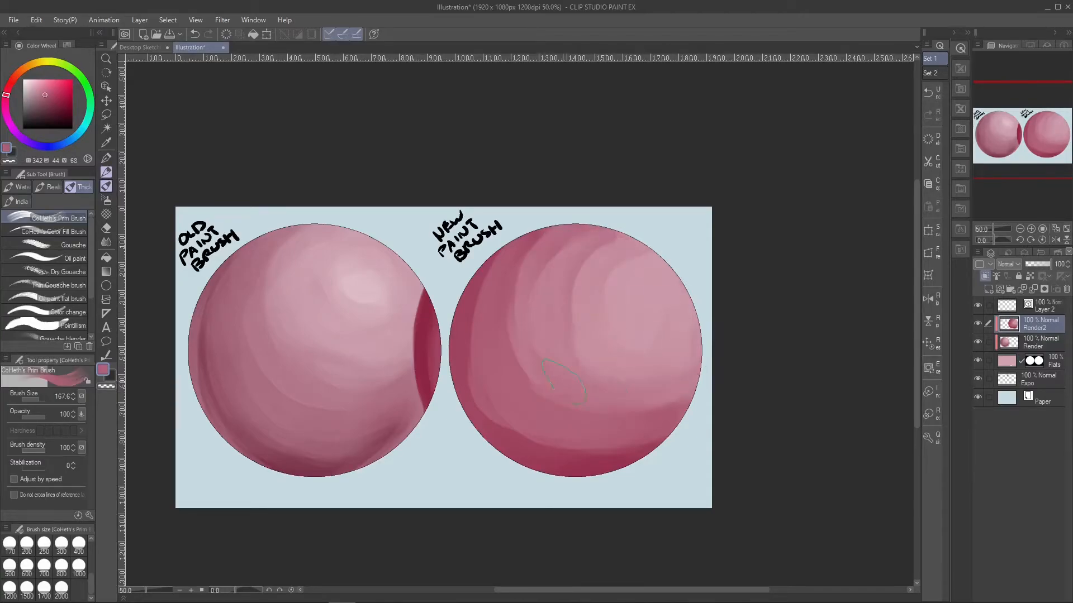
Darken the second sphere's left side and lower right rim with curved crimson strokes.
drag(525, 257, 503, 358)
drag(480, 268, 510, 411)
drag(519, 246, 497, 425)
drag(475, 263, 450, 391)
drag(673, 452, 537, 475)
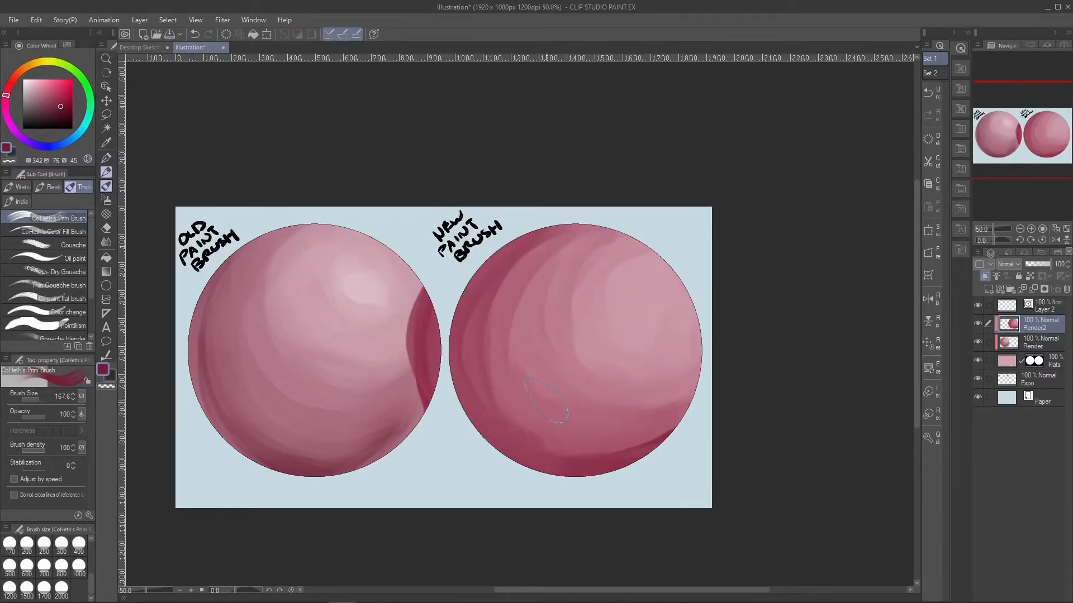
Set the brush-type cursor to Brush Size in the cursor preferences.
click(13, 19)
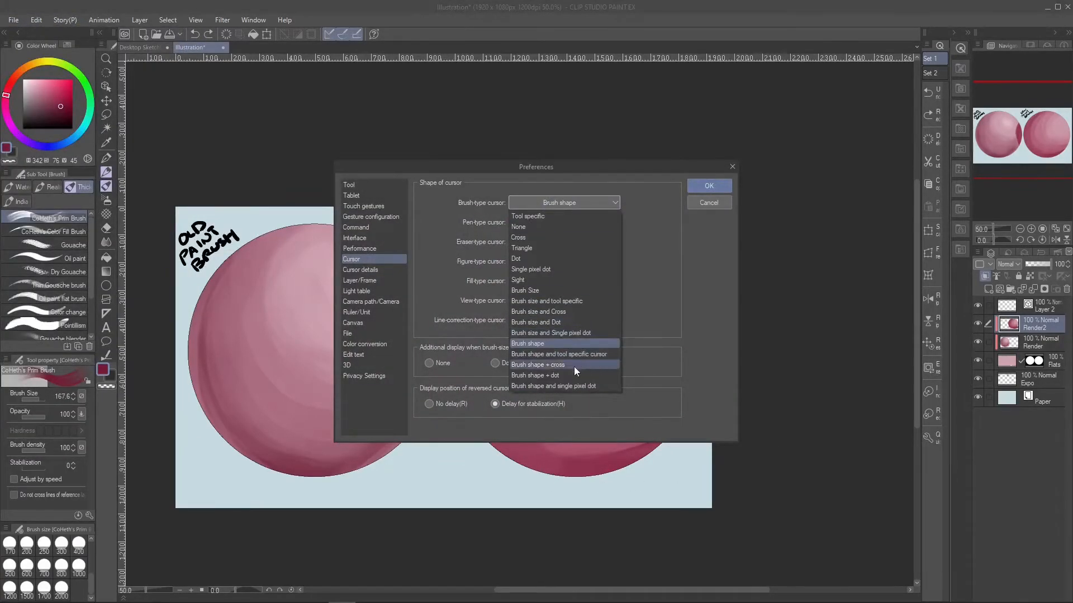
click(571, 342)
click(587, 203)
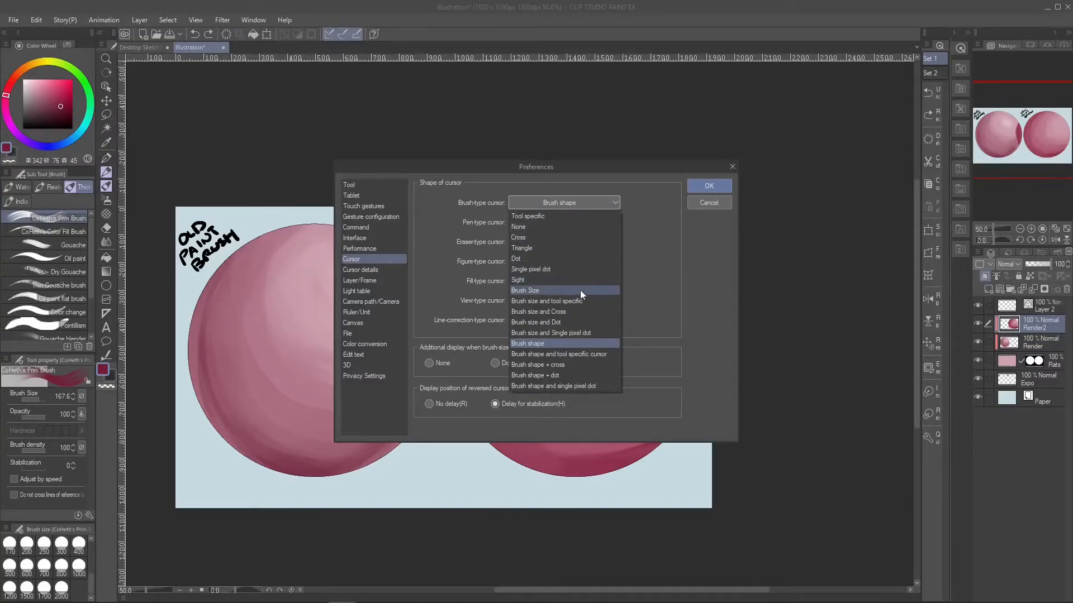
click(580, 290)
click(709, 186)
Sample pinks from the second sphere's lower right and smooth the tonal bands across its middle.
alt+click(621, 394)
mouse_move(546, 257)
mouse_down()
mouse_move(547, 416)
mouse_move(620, 436)
mouse_up()
alt+click(628, 385)
drag(553, 285, 553, 374)
drag(592, 268, 606, 416)
drag(516, 269, 612, 447)
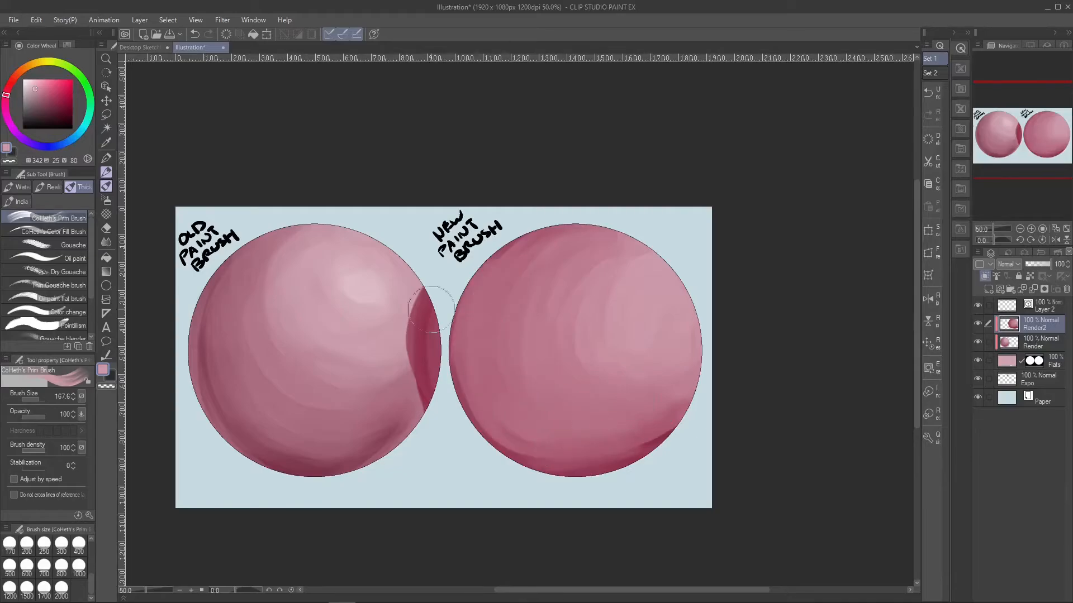
Sample the dark crimson from the first sphere's edge, repaint the second sphere's rim shadow and blend it inward.
alt+click(434, 322)
mouse_move(466, 288)
mouse_down()
mouse_move(486, 424)
mouse_move(687, 366)
mouse_up()
mouse_move(506, 246)
mouse_down()
mouse_move(578, 476)
mouse_move(507, 378)
mouse_move(576, 453)
mouse_up()
right_click(495, 335)
drag(531, 263, 542, 419)
right_click(635, 250)
drag(565, 234, 605, 382)
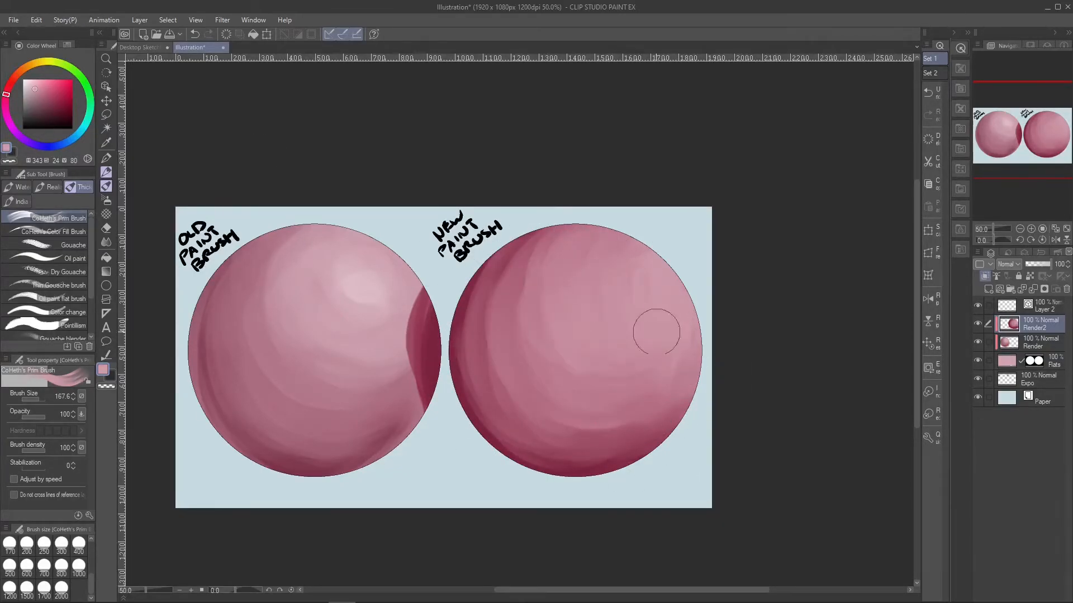
Choose a paler pink and paint a highlight on the second sphere's upper right.
click(26, 84)
mouse_move(608, 302)
mouse_down()
mouse_move(621, 281)
mouse_move(678, 286)
mouse_up()
right_click(572, 290)
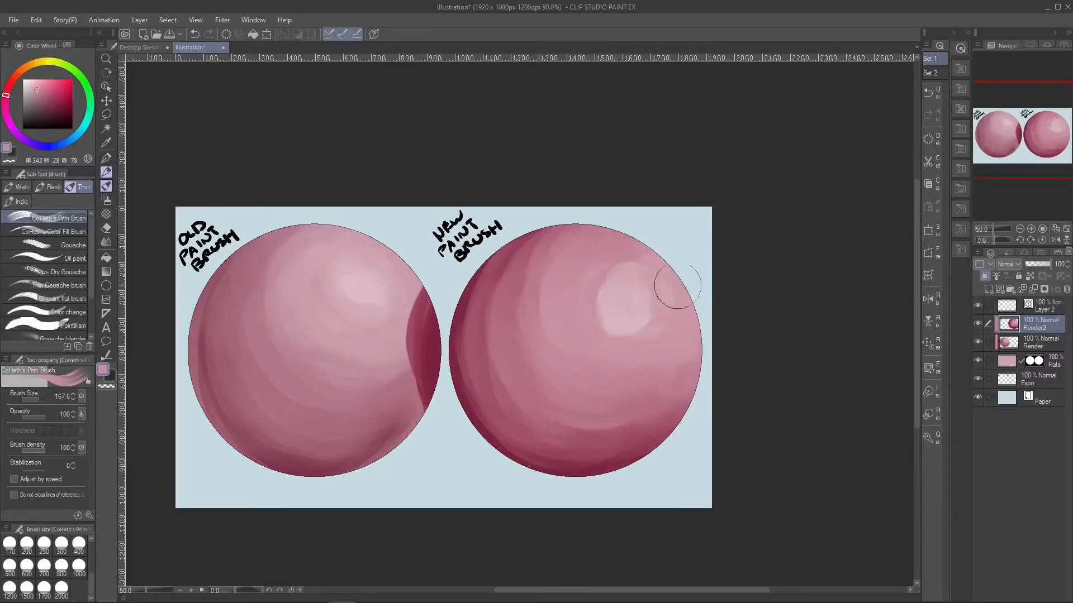
Set the main brush's tip shape to Circle and paint over the edges of the highlight with a sampled pink.
click(89, 515)
click(184, 210)
click(287, 187)
right_click(608, 263)
drag(614, 321, 633, 262)
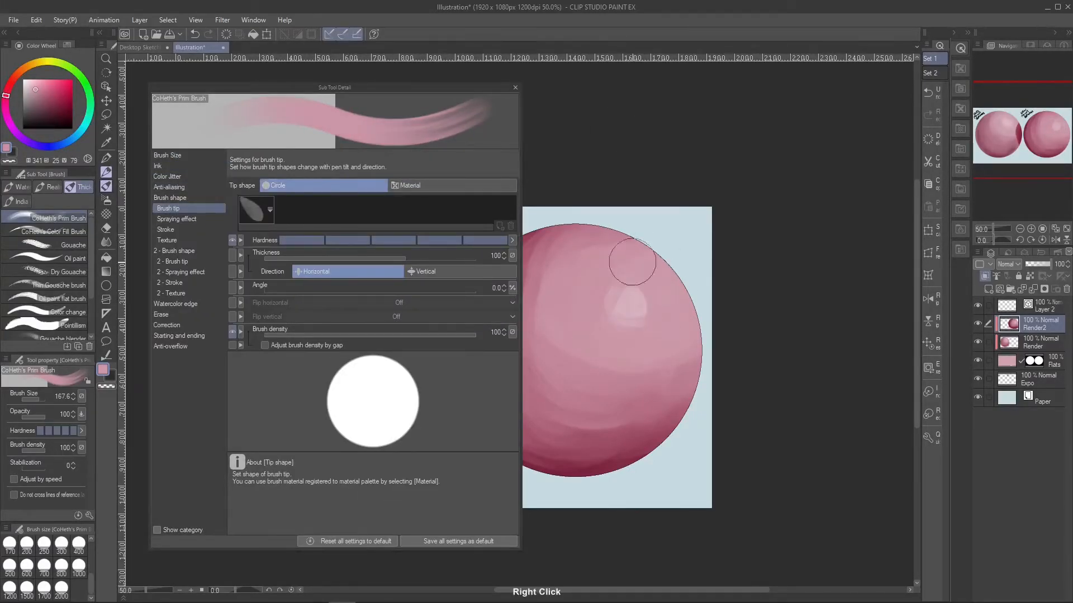
Blend the highlight into the second sphere with sampled pinks and a smaller brush, and enlarge the brush to 215.
right_click(630, 296)
key(bracketleft)
key(bracketleft)
mouse_move(622, 299)
mouse_down()
mouse_move(642, 304)
mouse_move(630, 299)
mouse_move(595, 333)
mouse_up()
right_click(601, 330)
key(bracketright)
key(bracketright)
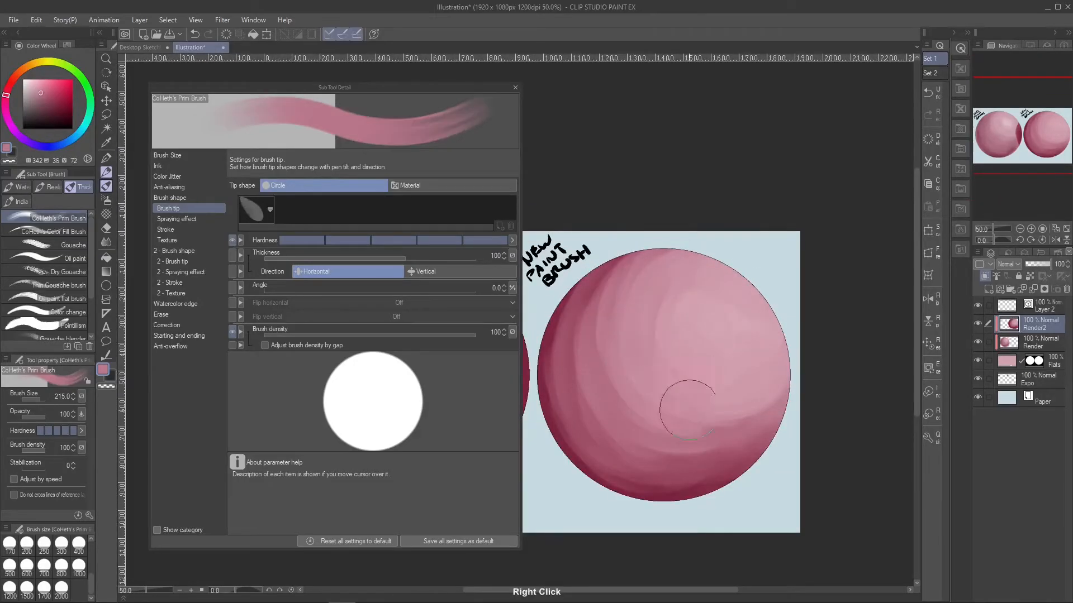
Try Multiply as the dual brush mode and check the second brush's tip settings.
click(193, 261)
click(184, 251)
click(438, 199)
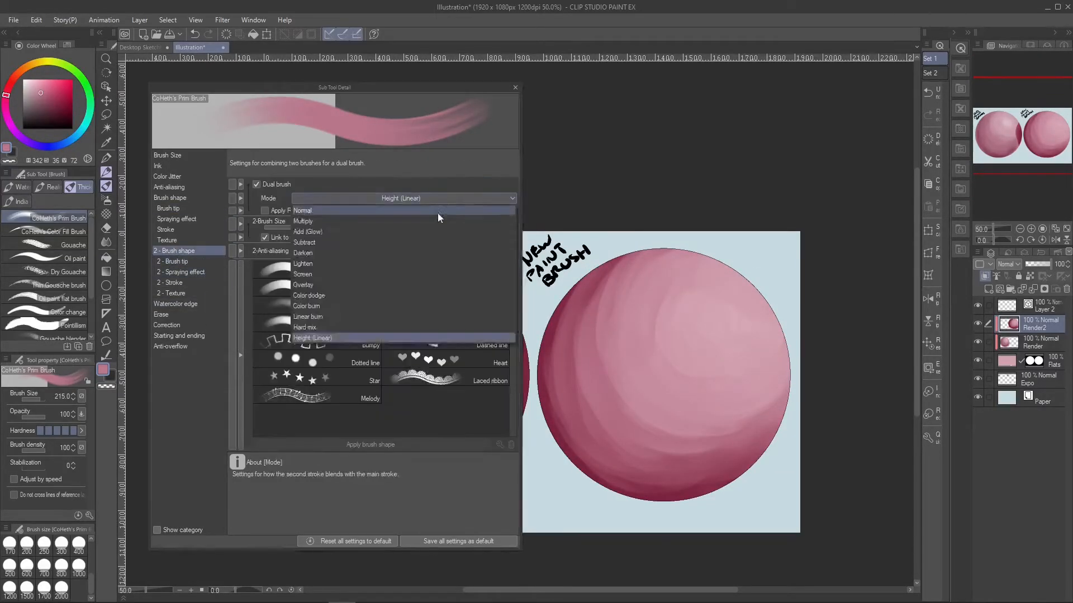
click(447, 220)
click(193, 261)
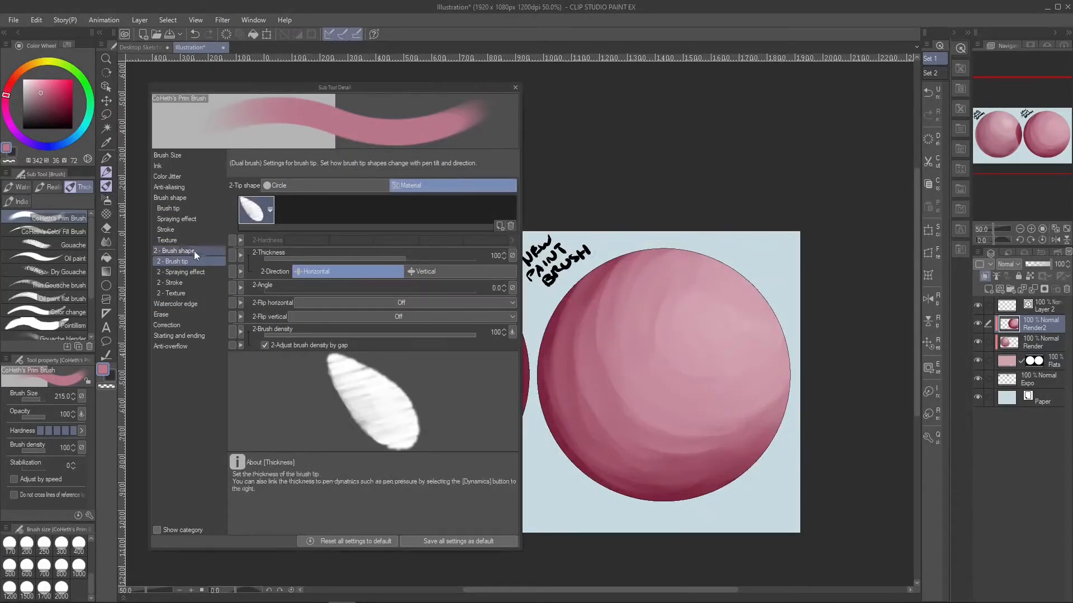
click(195, 252)
Paint broad sampled-pink strokes across the second sphere's lower half to test the circular tip's blending.
drag(602, 385, 717, 441)
mouse_move(675, 462)
mouse_down()
mouse_move(581, 372)
mouse_move(721, 441)
mouse_up()
right_click(695, 402)
mouse_move(610, 363)
mouse_down()
mouse_move(622, 404)
mouse_move(754, 436)
mouse_up()
mouse_move(684, 461)
mouse_down()
mouse_move(559, 358)
mouse_move(608, 458)
mouse_up()
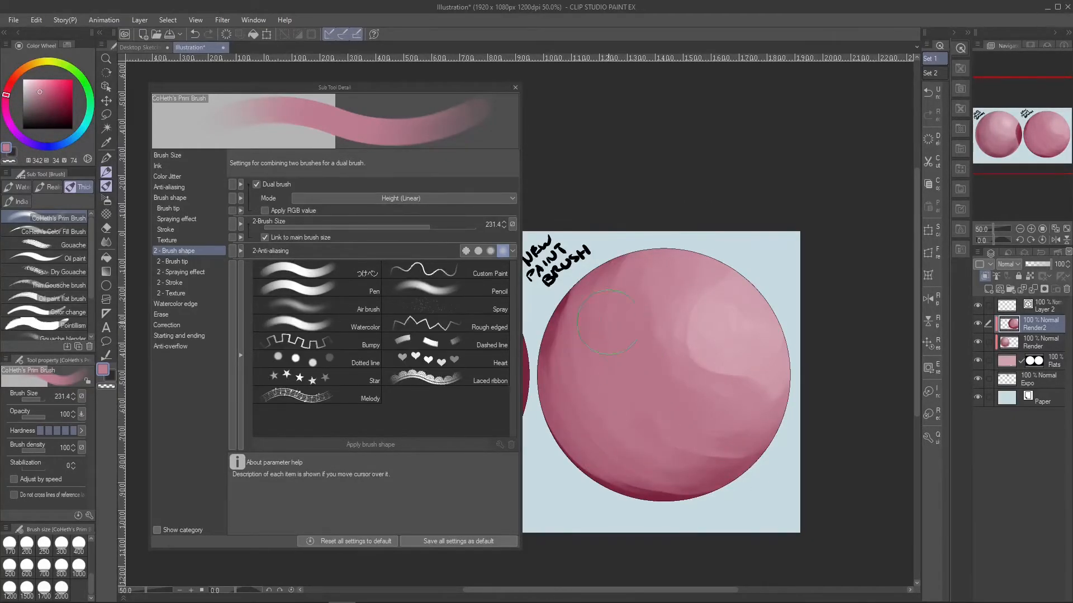
Blend the second sphere's left side and lower area with sampled pinks at brush size 154.9, and check the main stroke settings.
drag(734, 292, 767, 357)
drag(766, 357, 670, 419)
right_click(662, 498)
mouse_move(620, 472)
mouse_down()
mouse_move(583, 448)
mouse_move(564, 335)
mouse_up()
drag(673, 481, 576, 397)
right_click(614, 419)
click(166, 229)
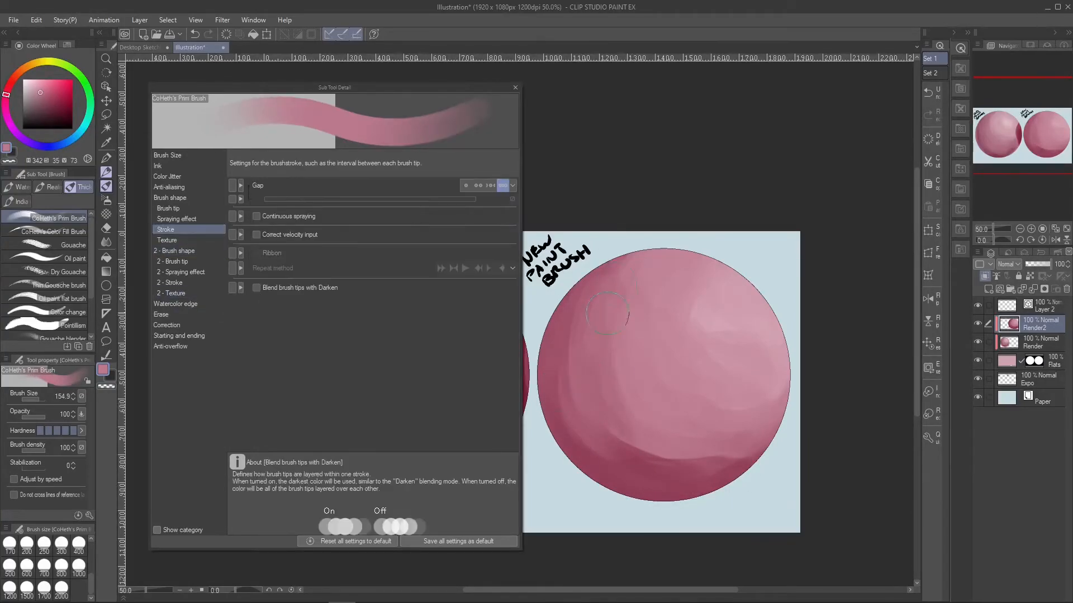
Lower the main circular tip's hardness and paint a very pale pink highlight on the second sphere's upper right, undoing the stray stroke.
right_click(722, 329)
drag(685, 340, 719, 310)
click(26, 81)
click(168, 208)
click(302, 240)
mouse_move(693, 346)
mouse_down()
mouse_move(743, 330)
mouse_move(726, 290)
mouse_up()
drag(625, 447, 648, 458)
key(ctrl+z)
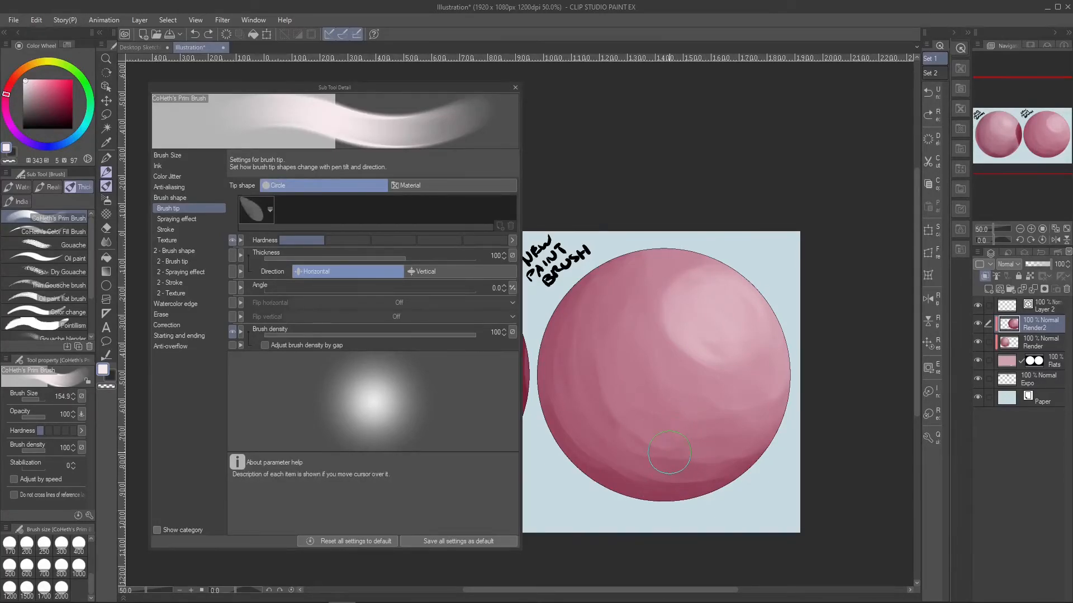
Switch the main brush's tip shape back to Material and set the dual brush mode to Multiply.
click(413, 186)
click(190, 250)
click(196, 261)
click(195, 273)
click(192, 251)
click(358, 198)
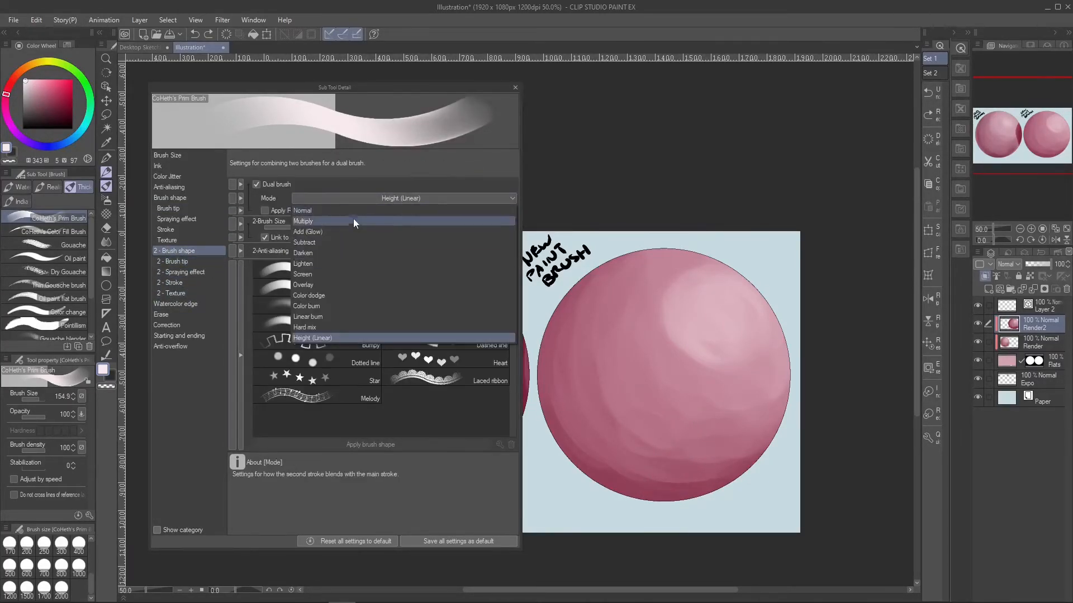
click(353, 221)
Check the ink, brush tip, spraying and texture settings of the main and second brushes.
click(187, 209)
click(190, 219)
click(173, 165)
click(190, 251)
click(189, 293)
click(192, 261)
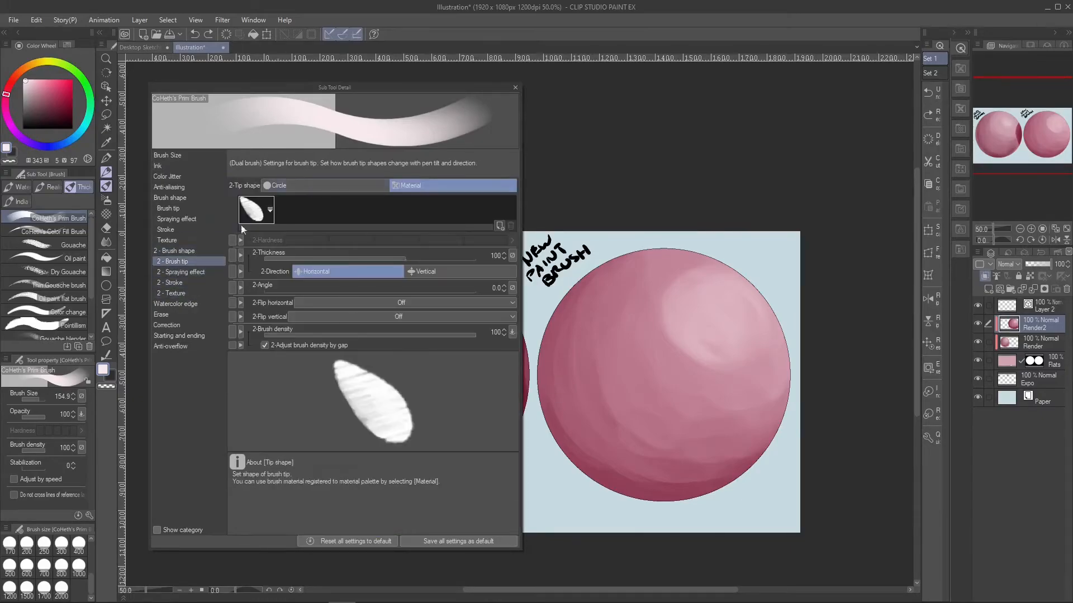
click(190, 251)
Soften the second sphere's highlight with pale pink strokes and blend the surrounding area with sampled pinks.
drag(665, 290, 670, 380)
alt+click(597, 419)
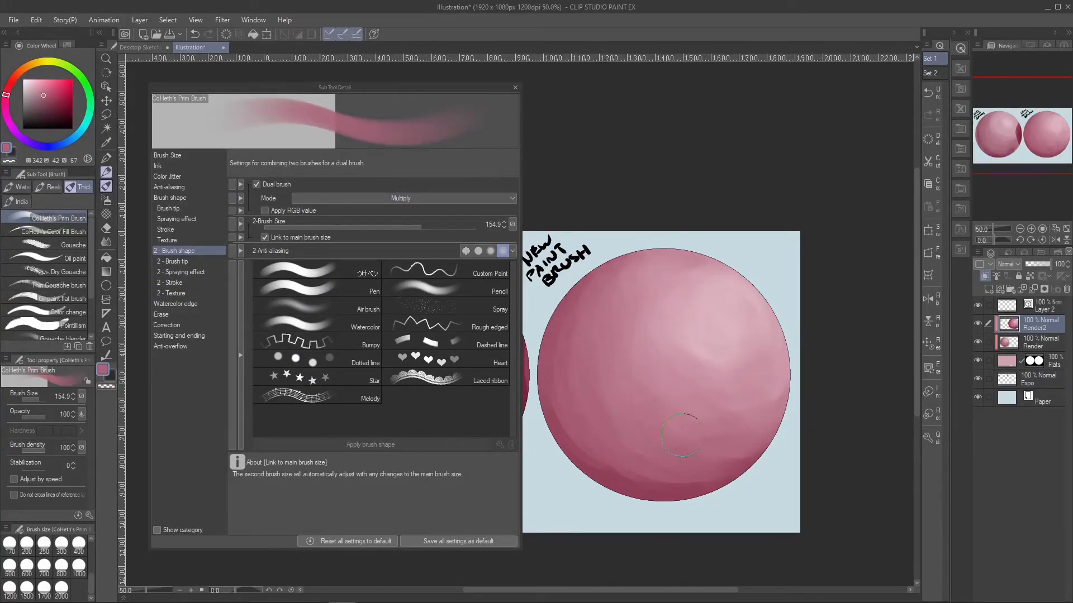
alt+click(559, 383)
Shade the second sphere's left side with a dark red and a sampled pink at brush size 150, undoing the unwanted stroke.
click(63, 110)
key([)
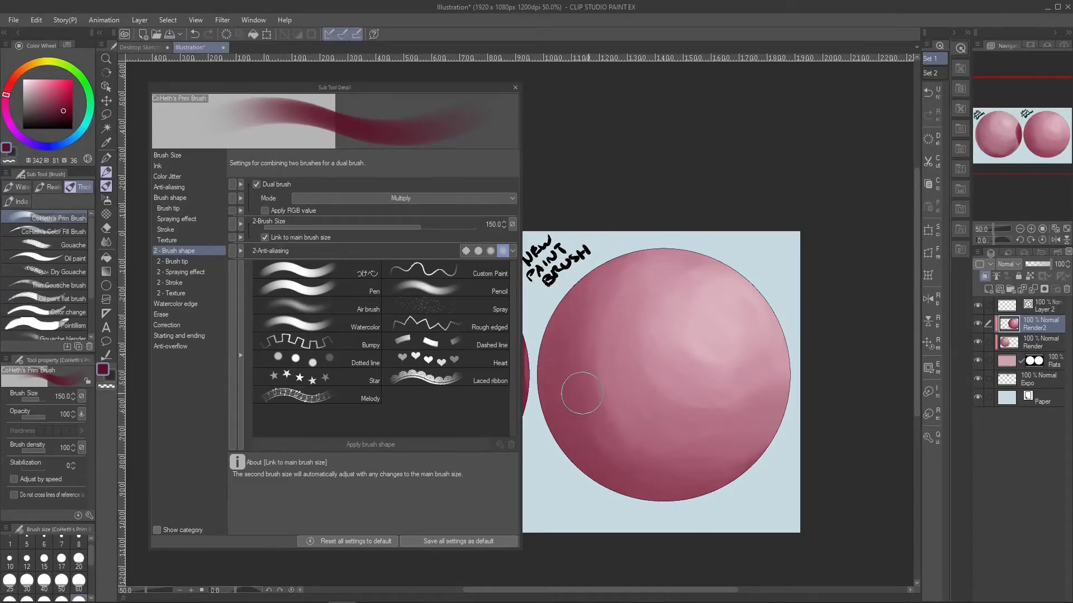
key(ctrl+z)
right_click(633, 360)
drag(592, 380, 602, 423)
Smooth the highlight on the second sphere's upper right with sampled light pinks.
right_click(721, 273)
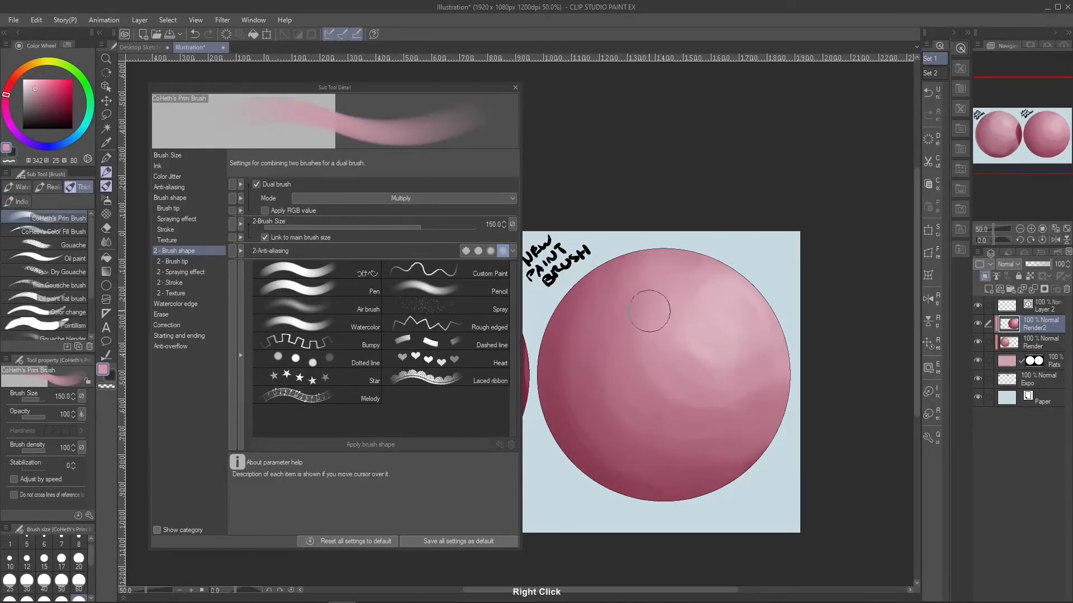
right_click(718, 355)
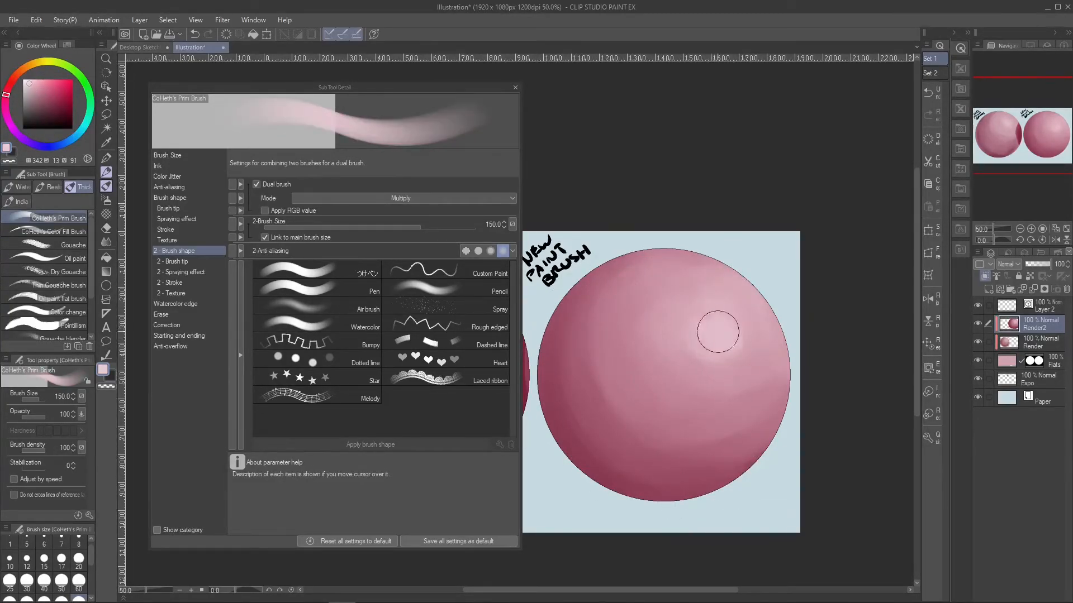
drag(718, 331, 708, 319)
right_click(728, 306)
Reduce the brush to 84.5 and paint a thin sampled-pink rim light along the second sphere's lower edge.
scroll(685, 331, down, 1)
drag(728, 433, 788, 405)
right_click(758, 319)
scroll(759, 318, up, 1)
mouse_move(758, 319)
mouse_down()
mouse_move(620, 274)
mouse_move(671, 215)
mouse_up()
drag(839, 428, 745, 460)
mouse_move(751, 458)
mouse_down()
mouse_move(783, 234)
mouse_move(718, 534)
mouse_up()
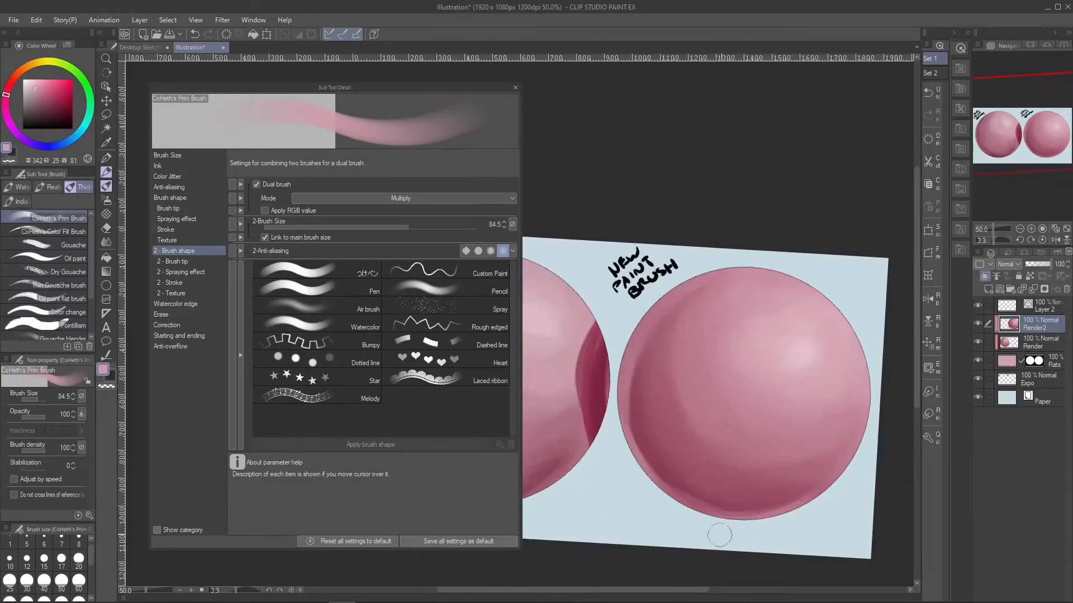
Shade along the second sphere's left edge with a sampled dark red, rotating the canvas to follow the curve.
right_click(646, 400)
drag(630, 340, 638, 406)
mouse_move(651, 421)
mouse_down()
mouse_move(601, 534)
mouse_move(621, 435)
mouse_up()
drag(634, 501, 586, 421)
drag(643, 447, 528, 480)
drag(527, 481, 637, 342)
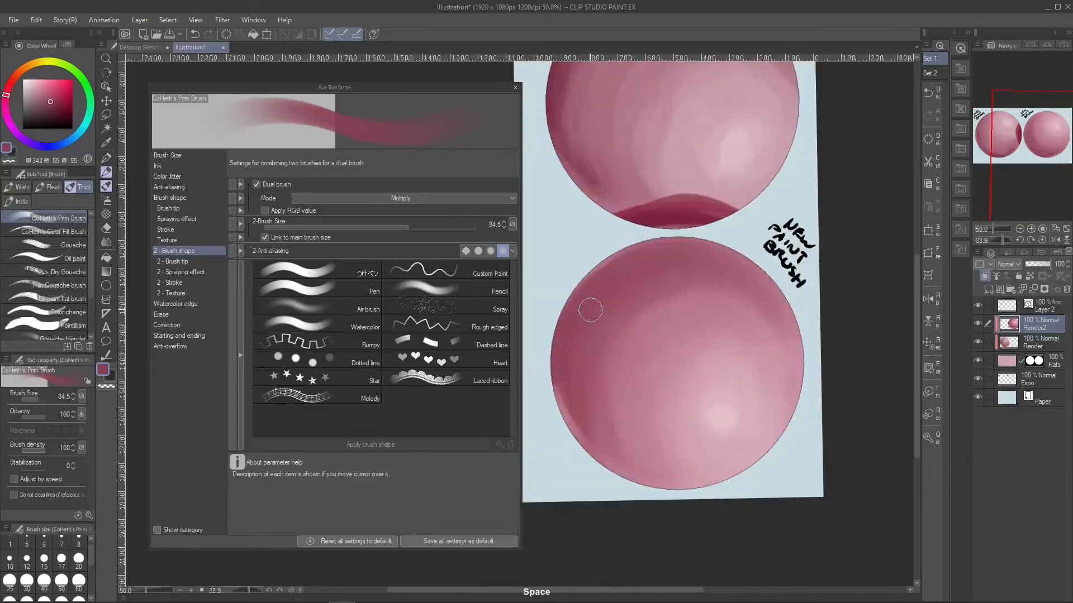
Refine the shadow along the second sphere's bottom rim with the dark red.
drag(565, 391, 575, 430)
drag(576, 430, 689, 234)
drag(575, 408, 787, 548)
drag(786, 548, 575, 536)
Enlarge the brush to 156.2 and blend the second sphere's mid-tones with a sampled pink.
drag(663, 384, 640, 289)
mouse_move(629, 302)
mouse_down()
mouse_move(634, 462)
mouse_move(710, 330)
mouse_up()
drag(709, 329, 750, 413)
right_click(714, 255)
drag(668, 308, 668, 372)
Erase the dark red crescent overlapping the first sphere's right edge.
scroll(758, 346, down, 2)
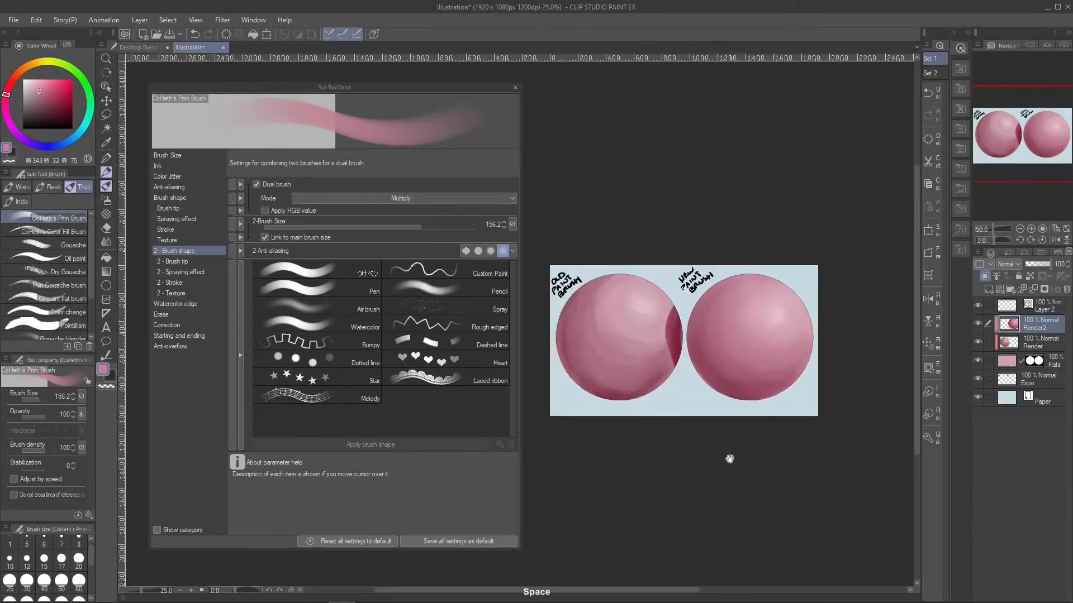
drag(730, 460, 715, 489)
click(106, 228)
drag(661, 338, 646, 419)
Letter "CSP UPDATE 1.11.0" in black below and between the spheres on the Expo layer, using the inking pen at size 25.
click(106, 171)
click(107, 160)
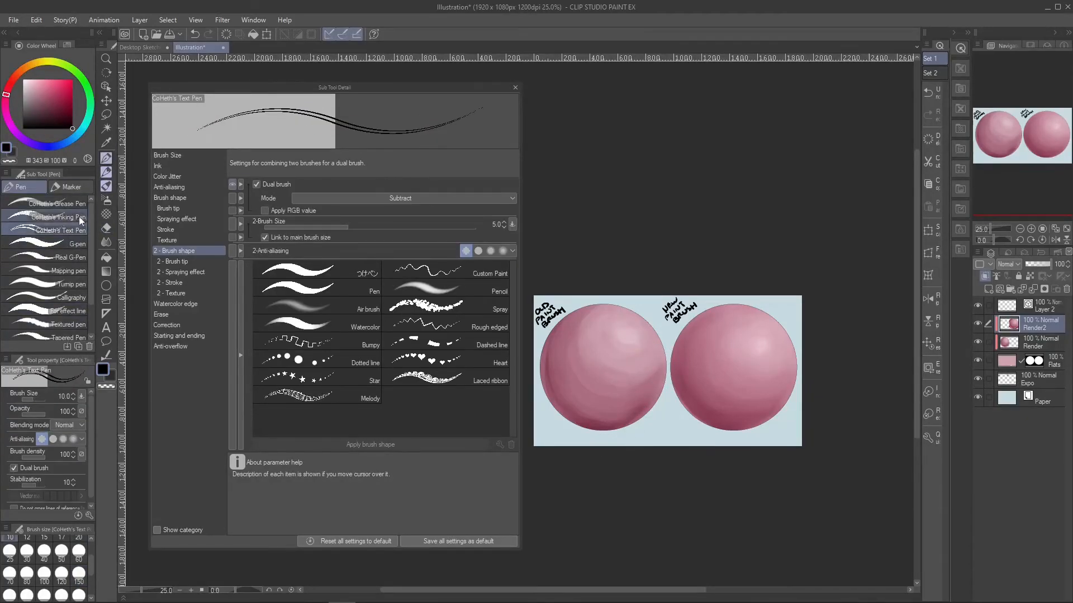
key(ctrl+plus)
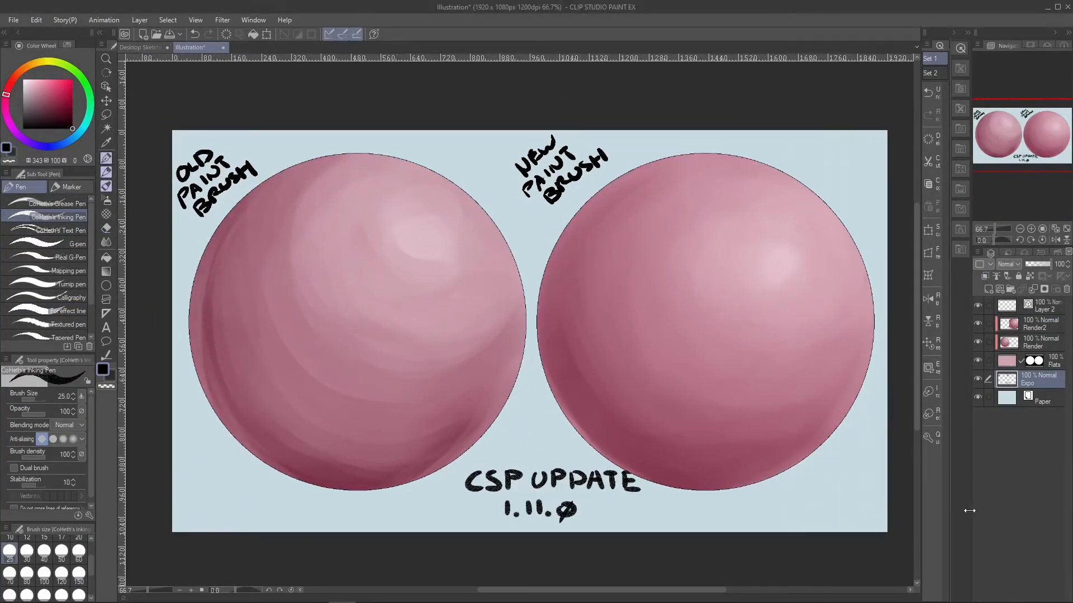
Letter "NO 'BLEND' BRUSH" with a small arrow pointing at the second sphere from its upper right.
key(ctrl+minus)
scroll(641, 492, up, 1)
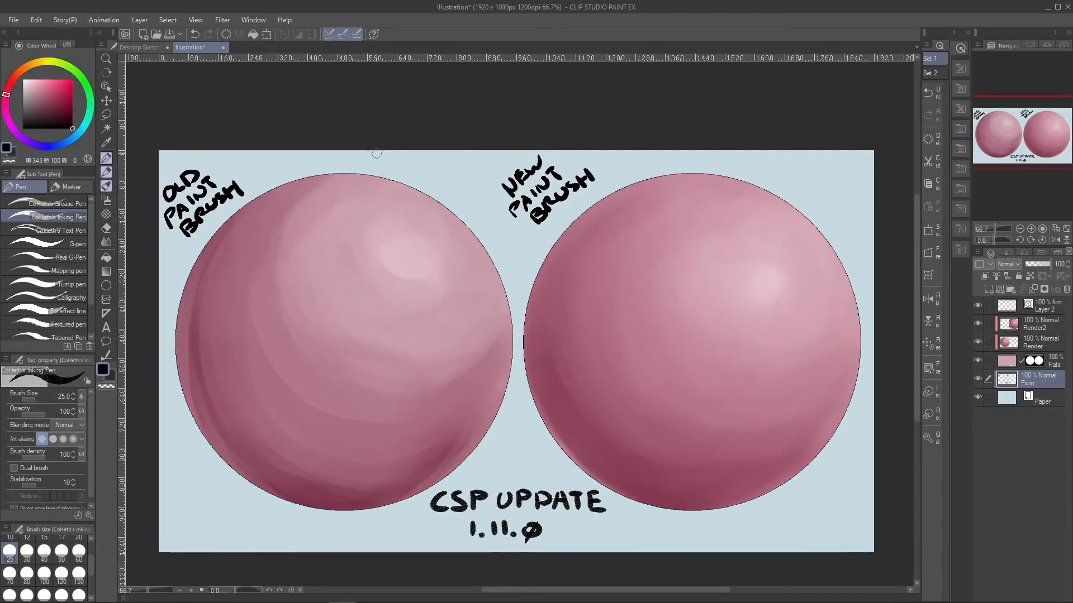
drag(811, 188, 843, 210)
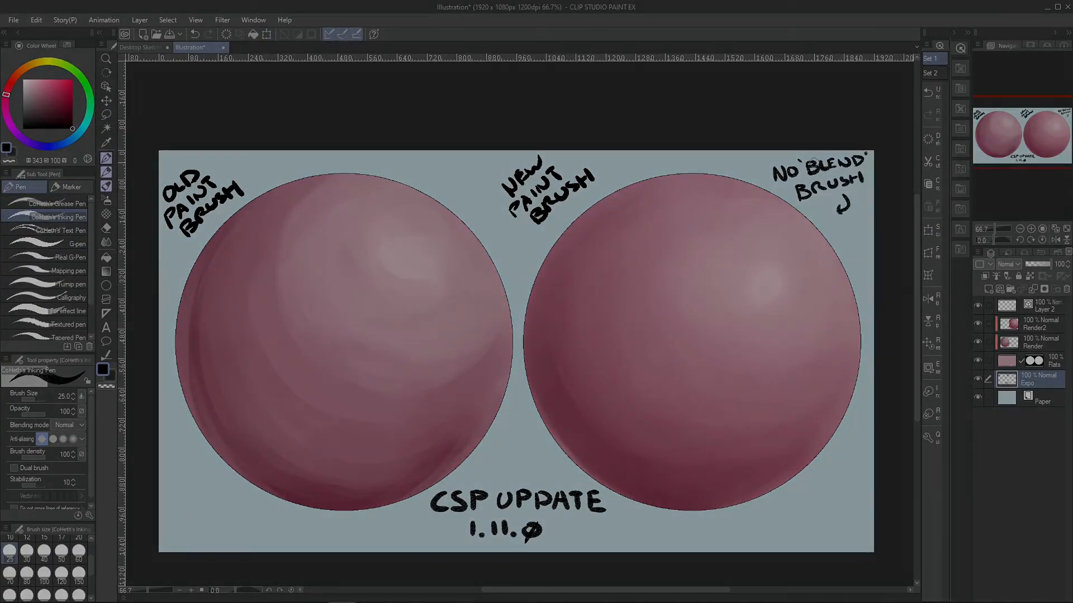
mouse_move(394, 159)
mouse_down()
mouse_move(446, 165)
mouse_move(464, 190)
mouse_up()
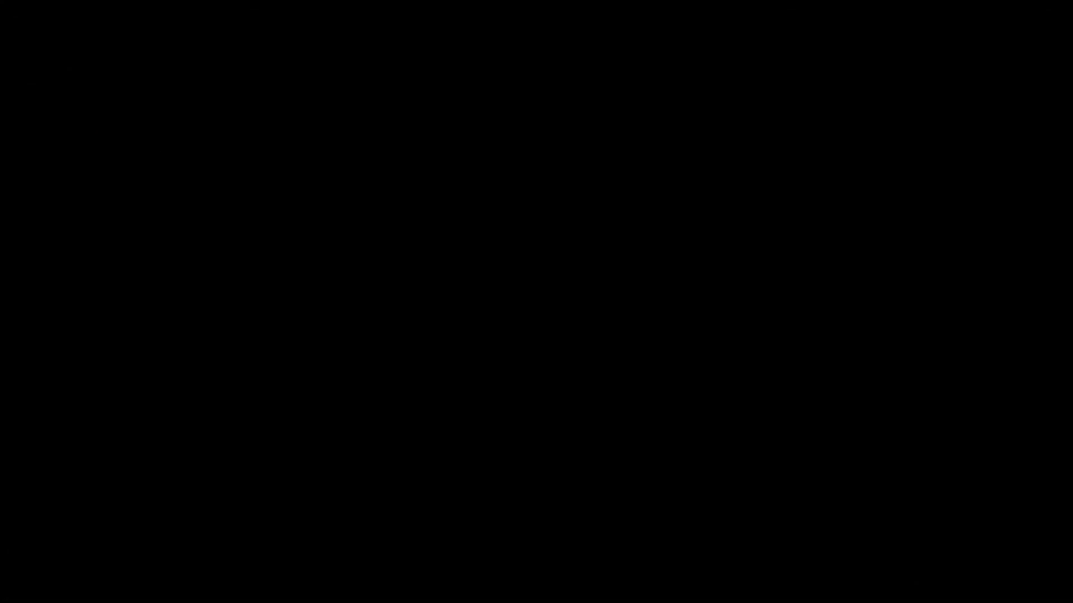